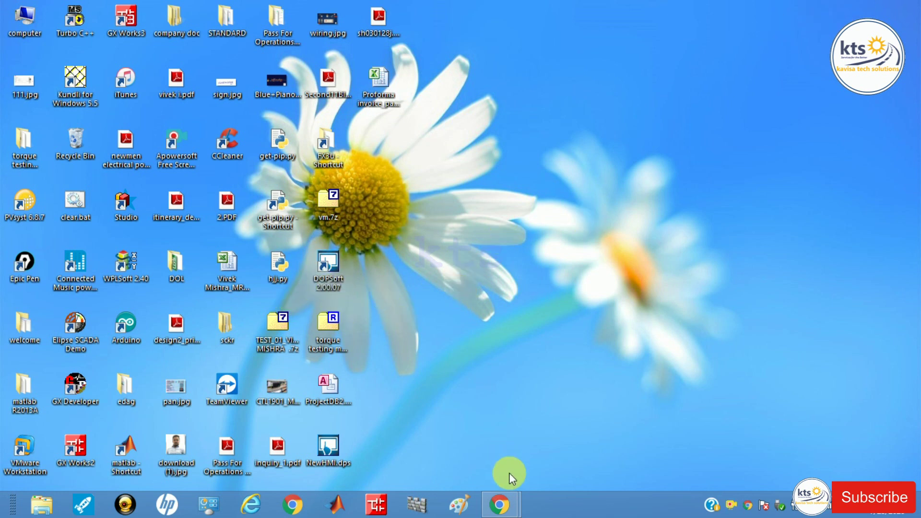
Switch to the Chrome window showing the YouTube channel dashboard and open google.com in a new tab.
mouse_move(502, 504)
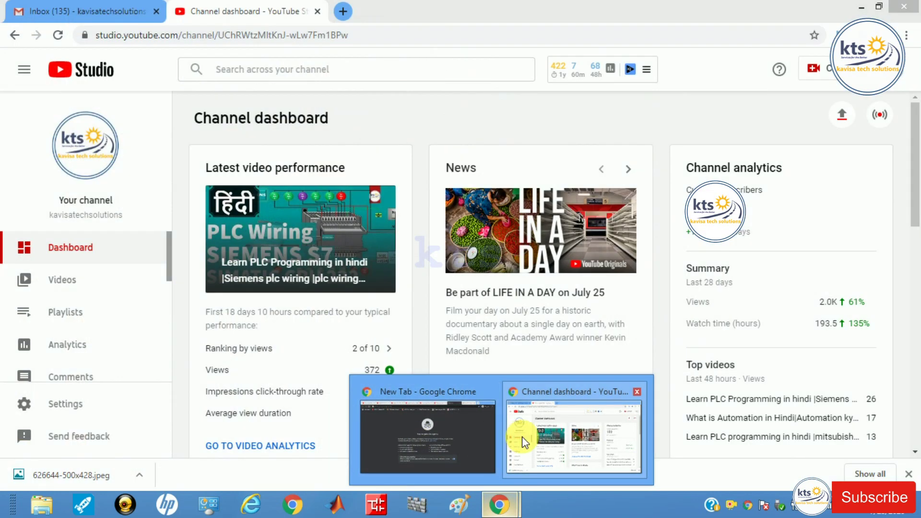
left_click(523, 437)
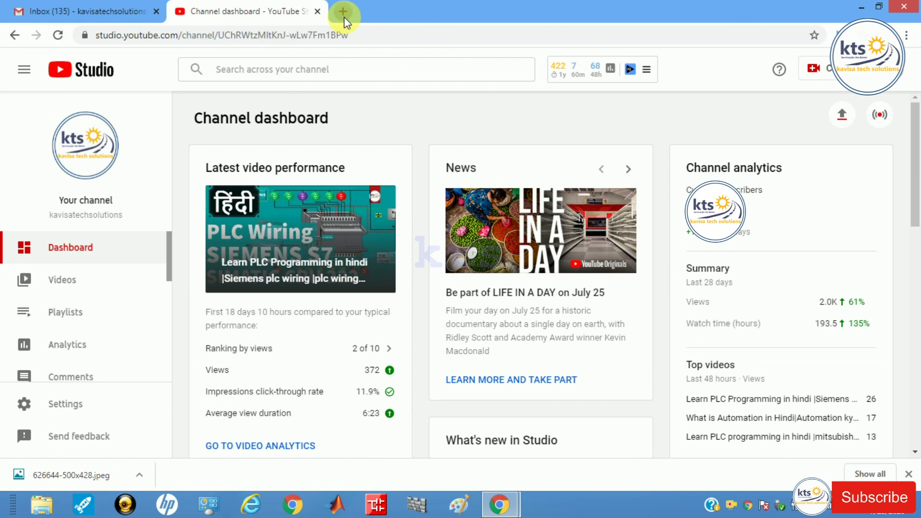
left_click(343, 12)
left_click(346, 35)
type("go")
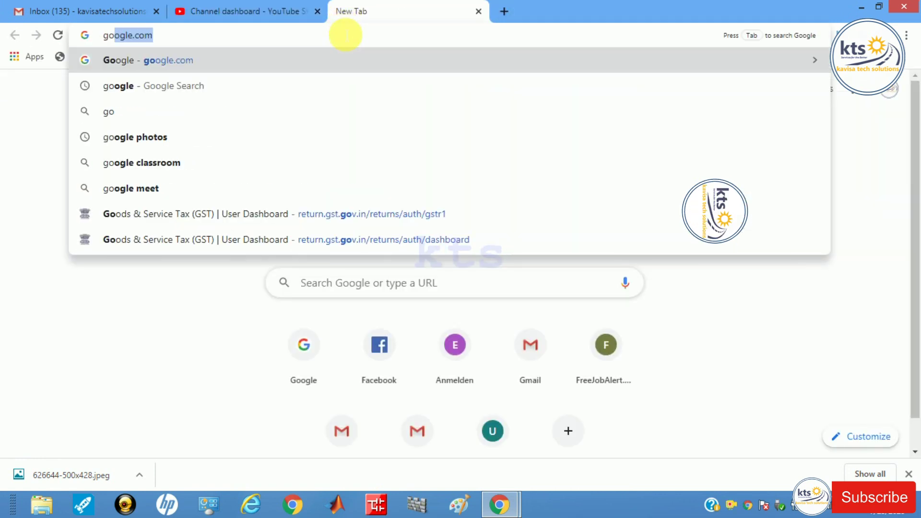
key("Return")
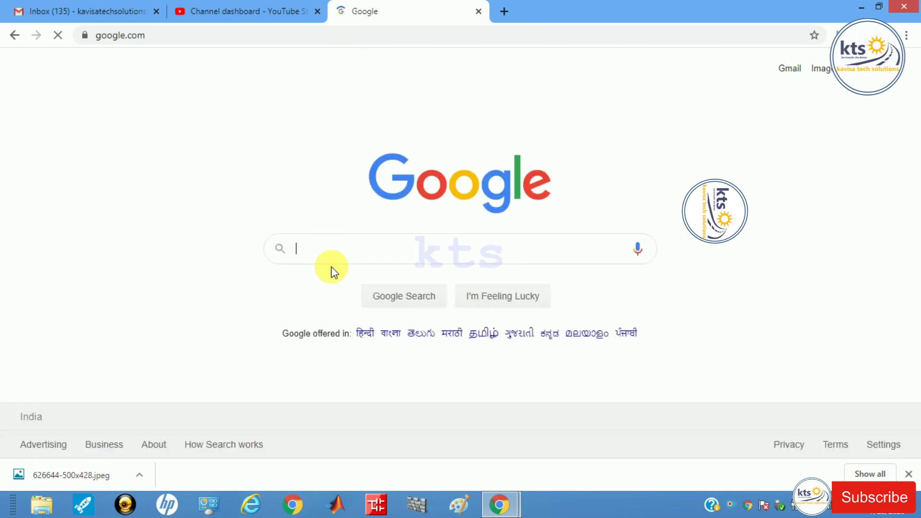
Search Google for "data logging".
left_click(402, 256)
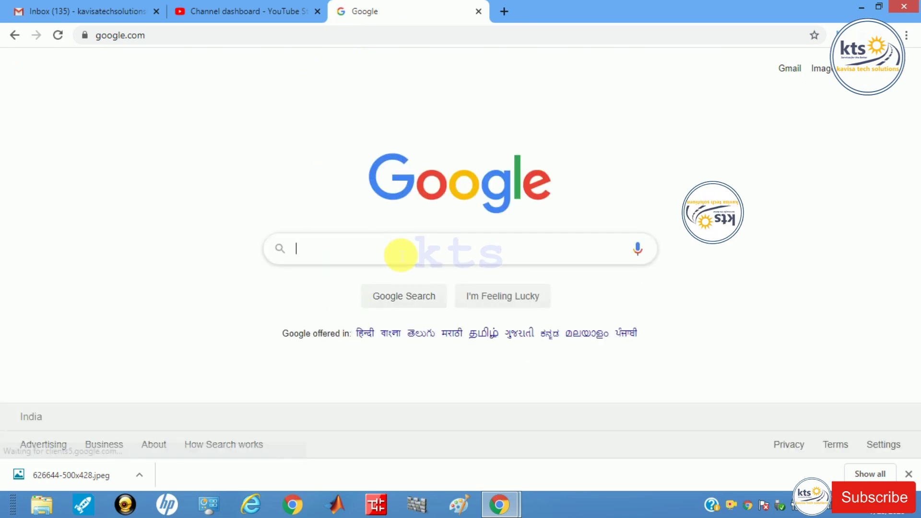
type("data")
key("Down")
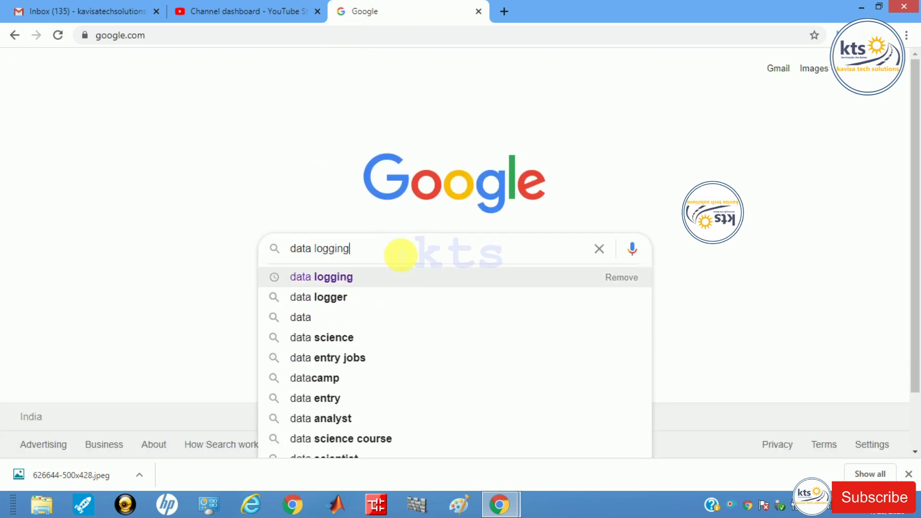
key("Return")
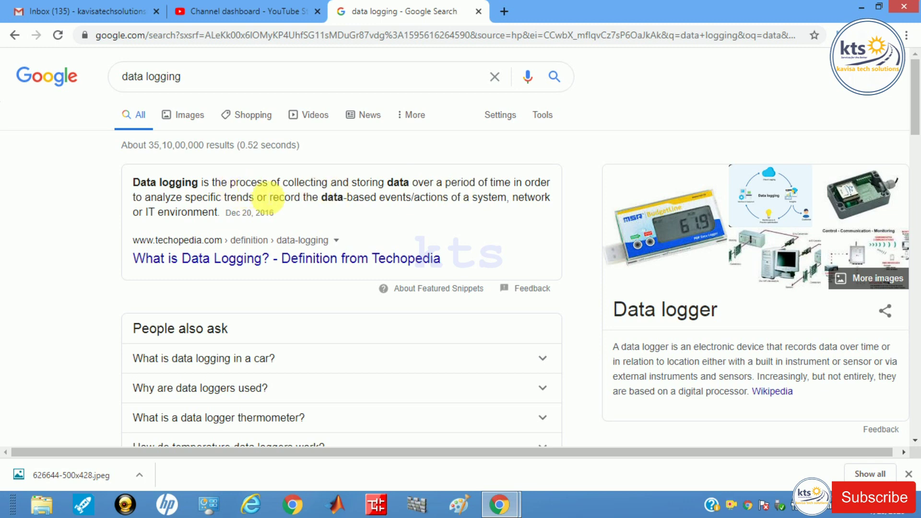
Minimize the browser, launch DOPSoft from the desktop and start a new project.
left_click(859, 9)
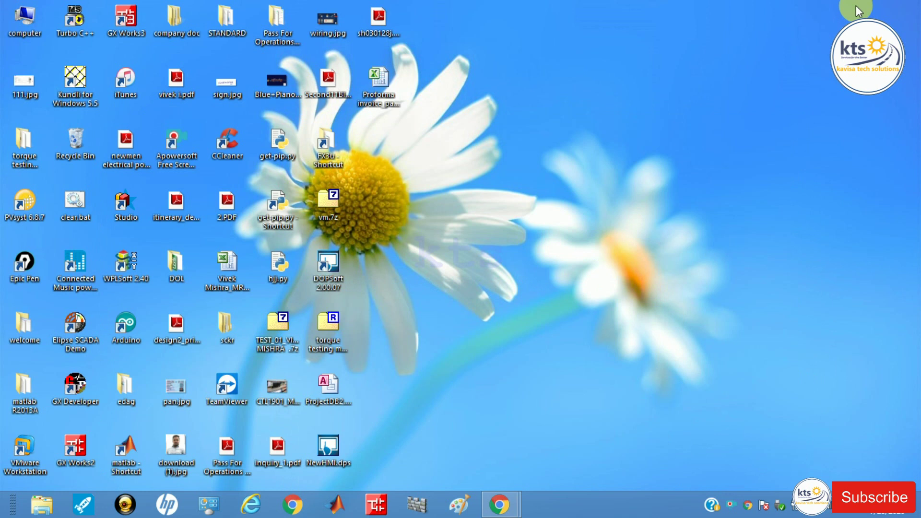
double_click(343, 286)
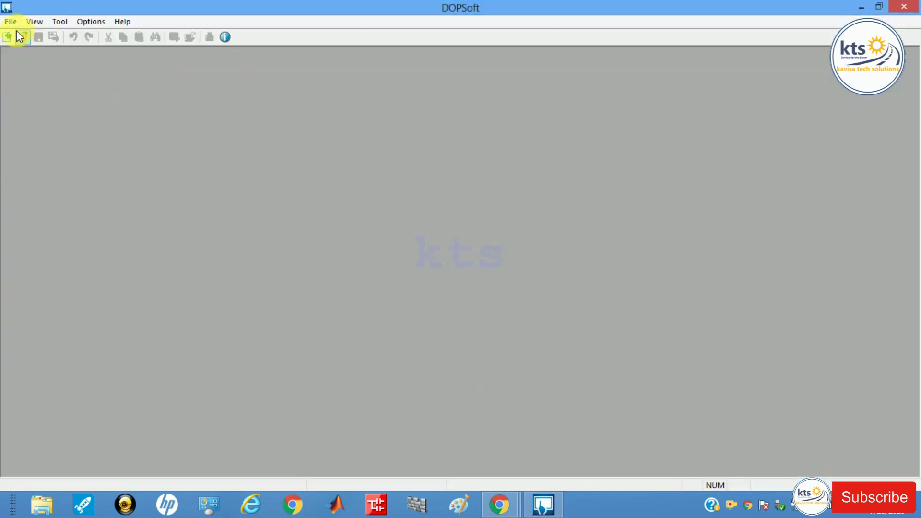
left_click(11, 22)
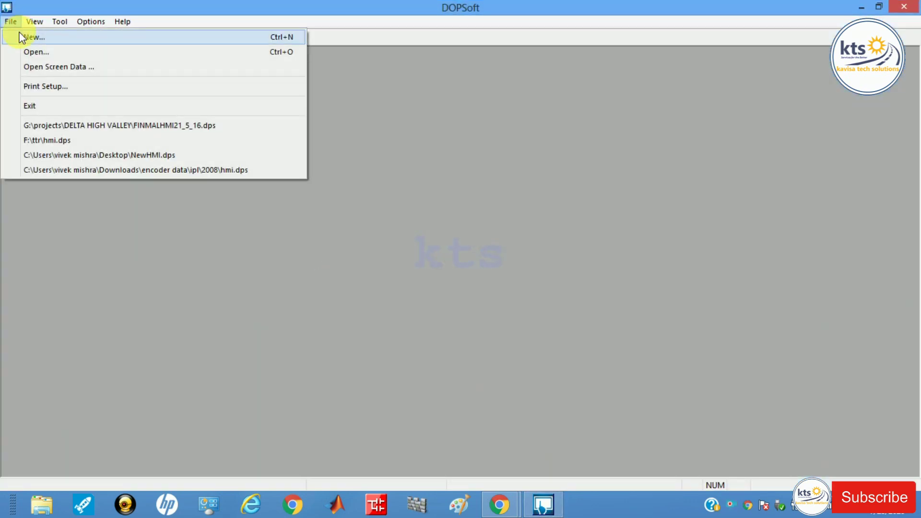
left_click(20, 37)
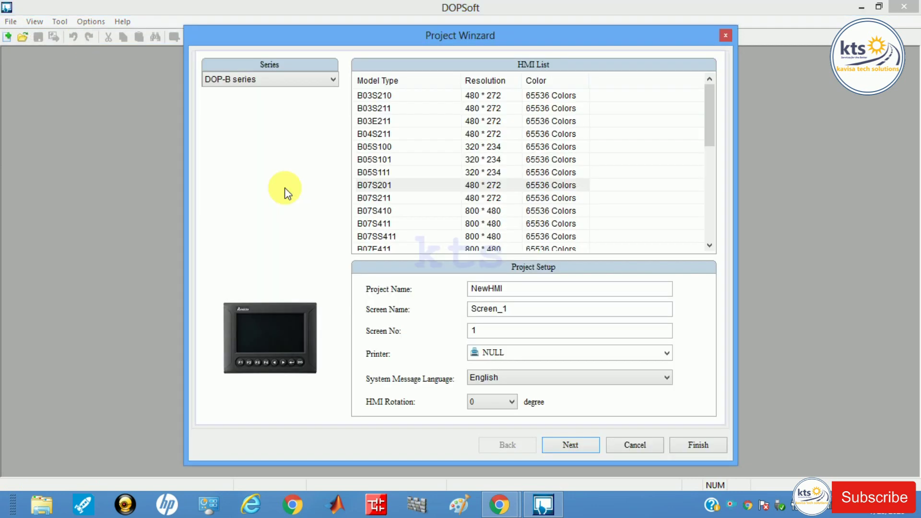
Set the project name to "data logging" in the project wizard.
left_click(516, 294)
key("BackSpace")
key("BackSpace")
key("BackSpace")
key("BackSpace")
key("BackSpace")
key("BackSpace")
type("d")
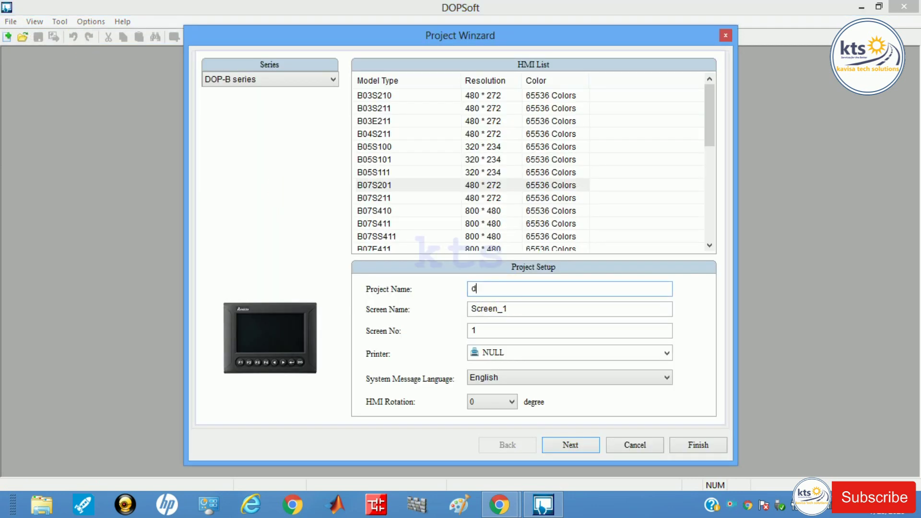
type("ata logging")
Set the screen name to "data log" and proceed to the communication settings.
key("Tab")
key("BackSpace")
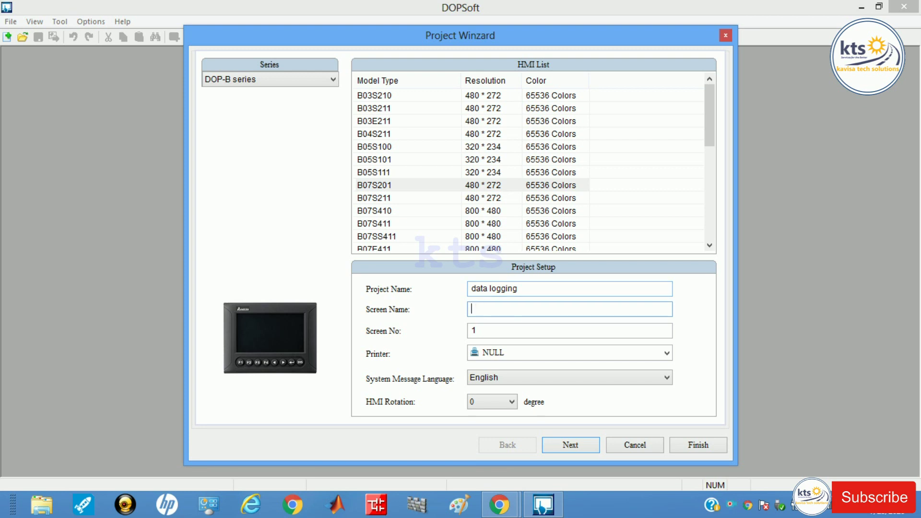
type("dtat")
key("BackSpace")
key("BackSpace")
key("BackSpace")
type("ata log")
left_click(557, 441)
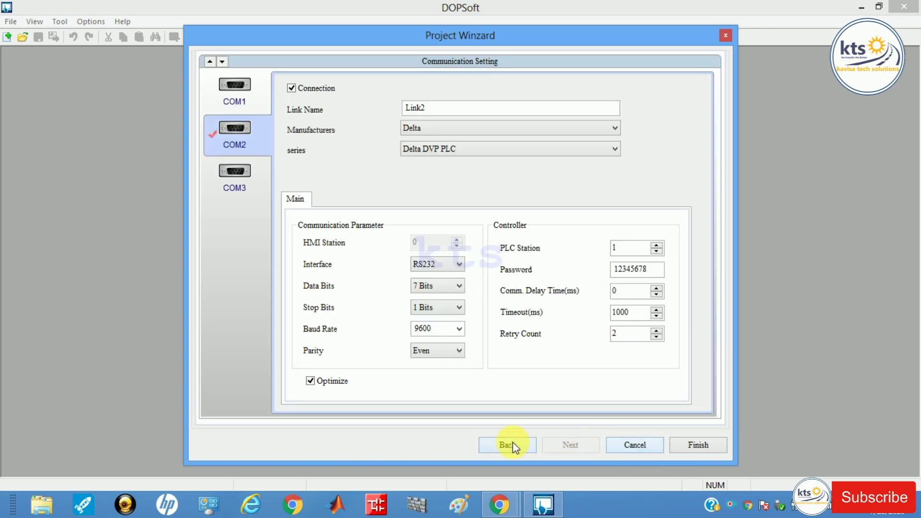
Return to the HMI selection, keep the DOP-B series and choose model B07S411.
left_click(510, 445)
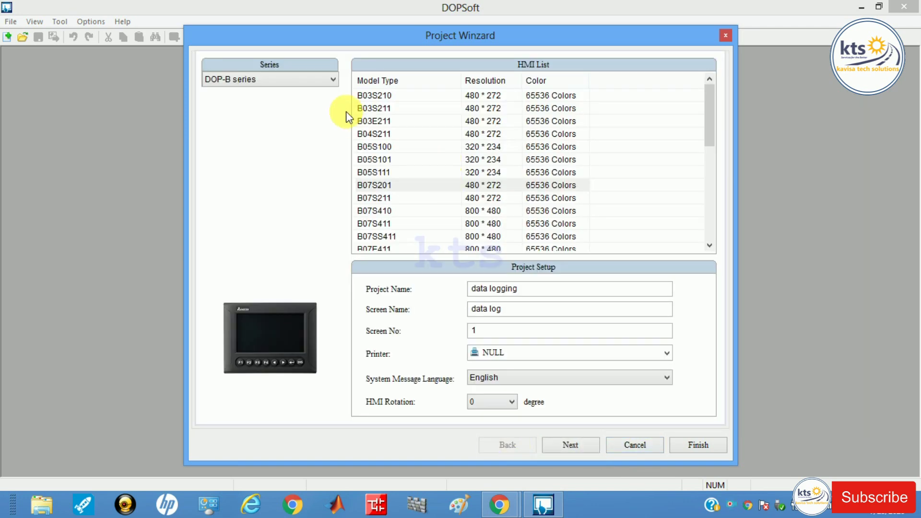
left_click(332, 80)
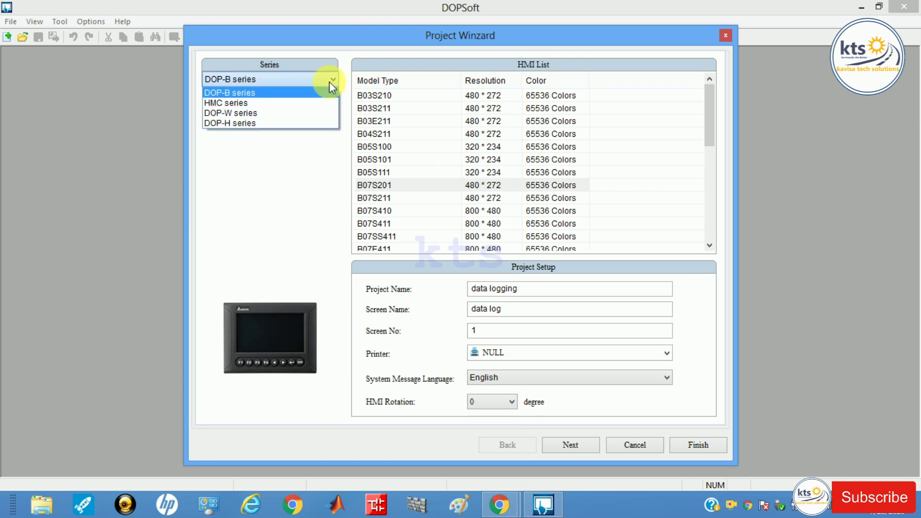
left_click(252, 93)
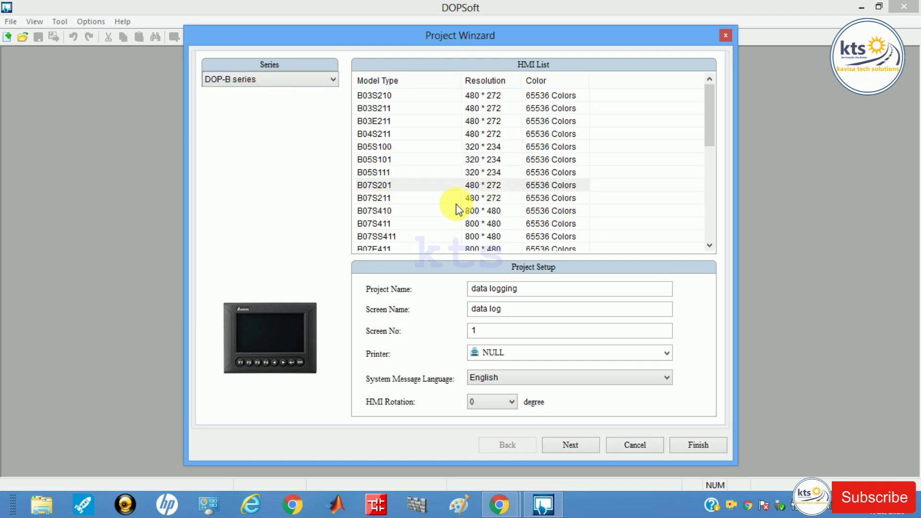
left_click(379, 213)
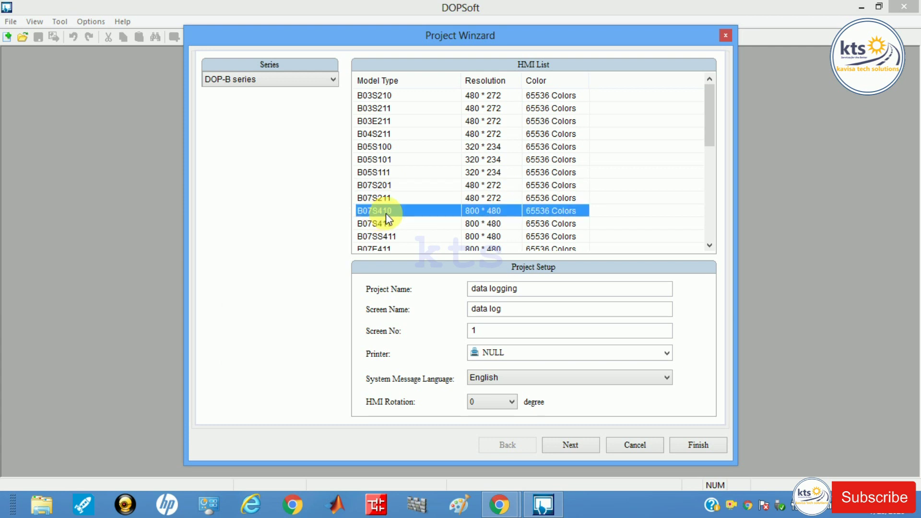
left_click(391, 224)
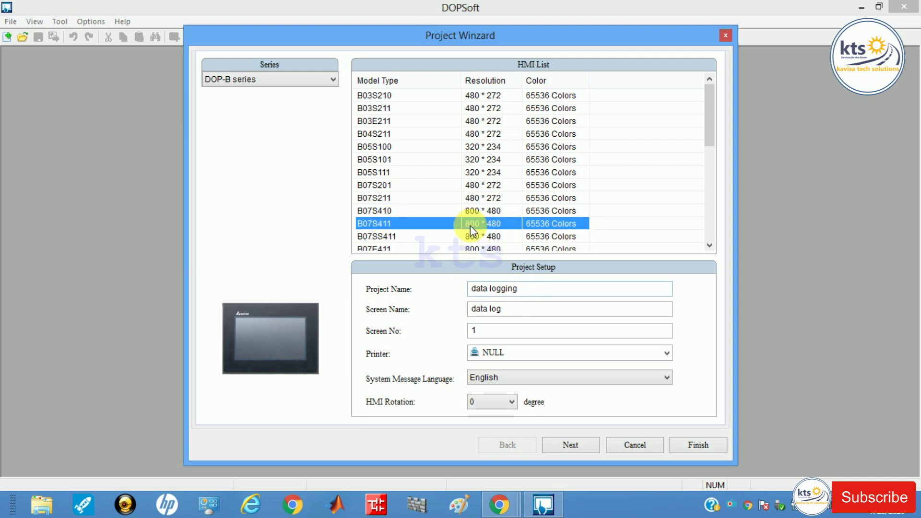
Review the interface options for the COM2 Delta DVP PLC link, keep RS232, and finish the project wizard.
left_click(586, 443)
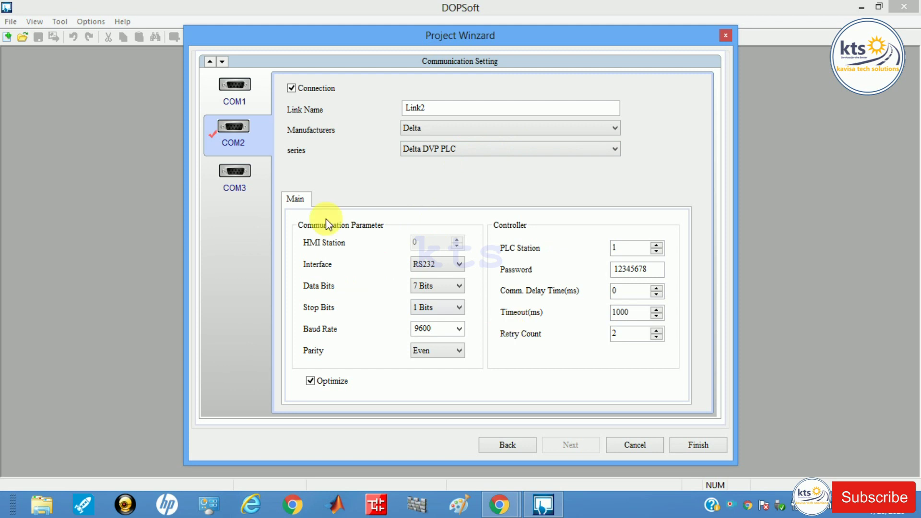
left_click(460, 265)
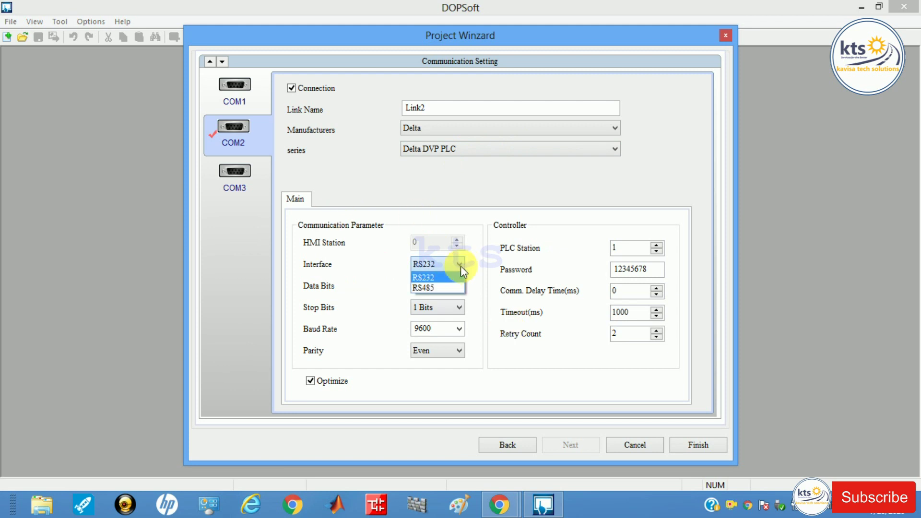
left_click(463, 264)
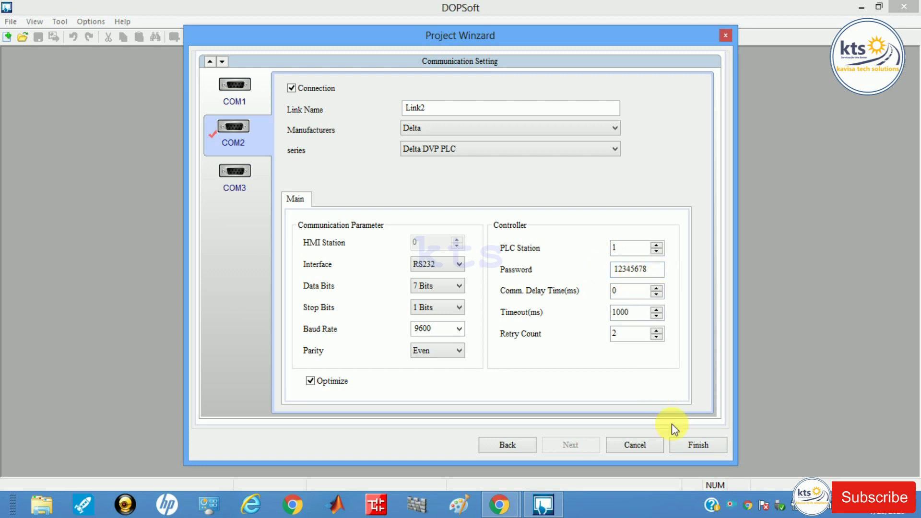
left_click(692, 454)
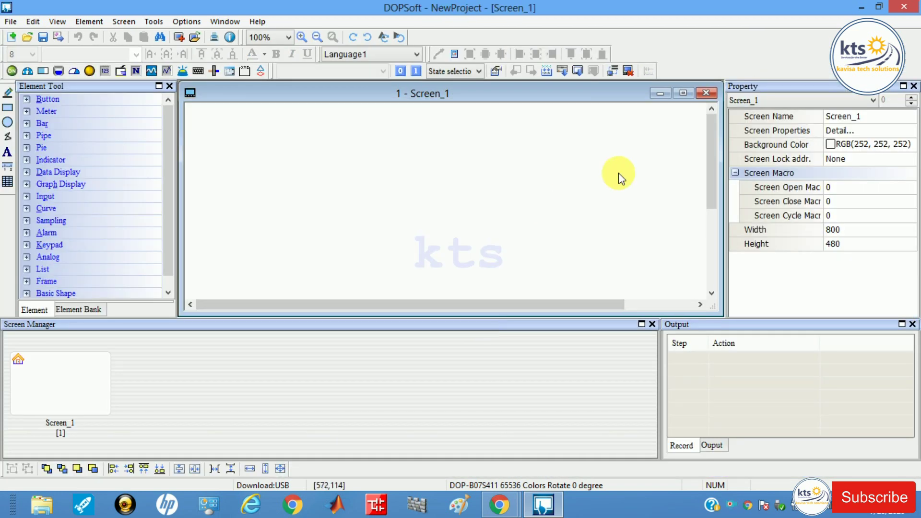
Set the screen's background colour to grey, RGB(128, 128, 128).
left_click(891, 145)
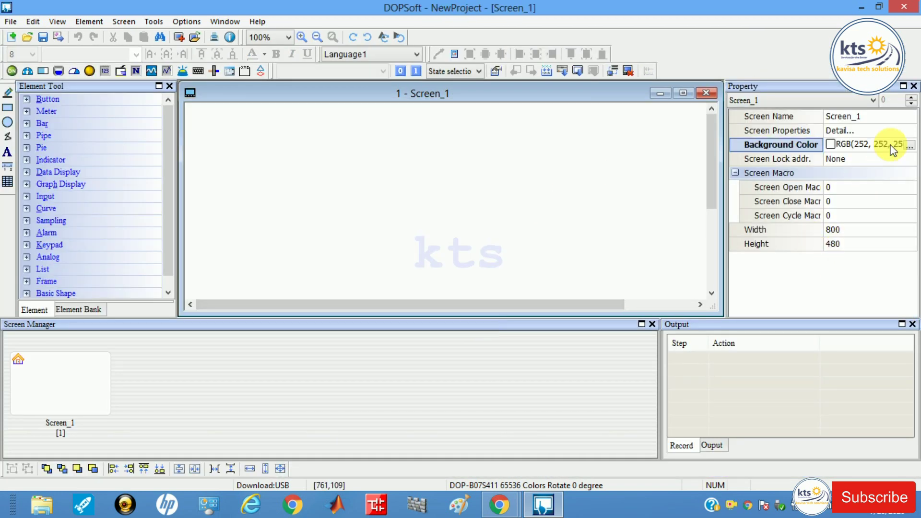
left_click(904, 146)
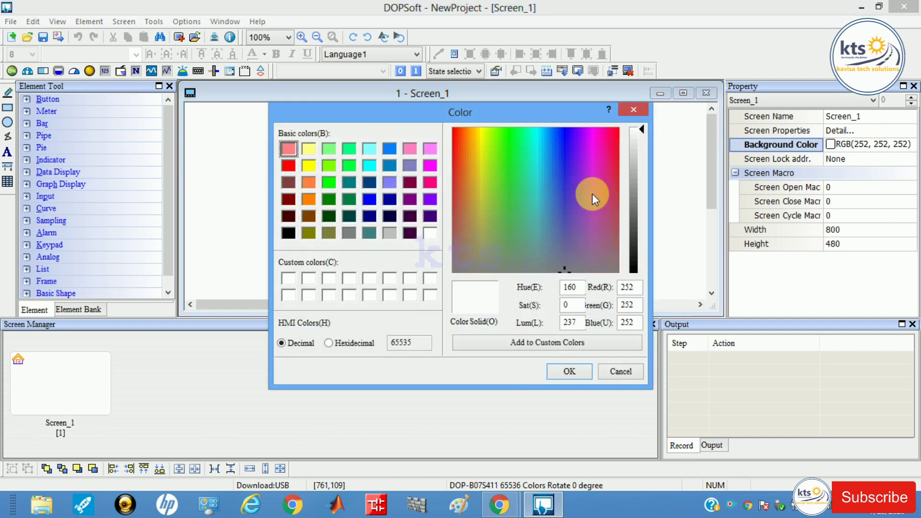
left_click(348, 235)
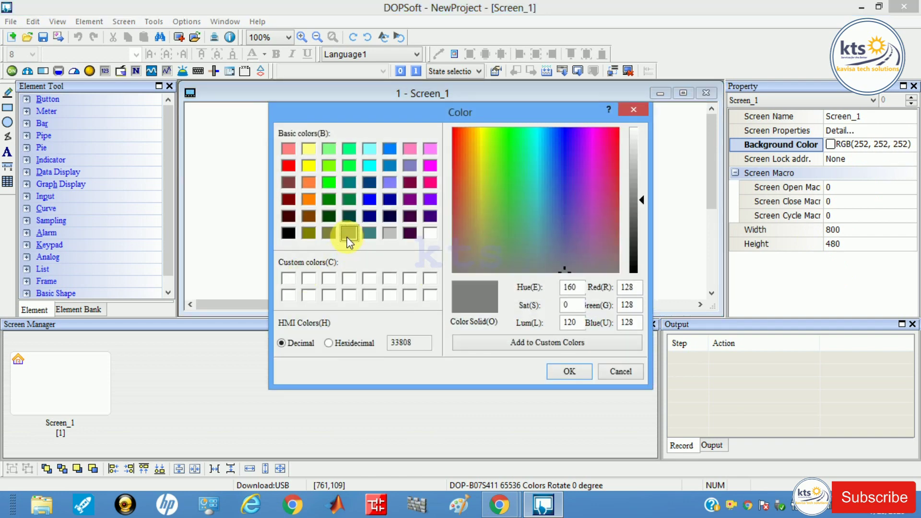
double_click(347, 235)
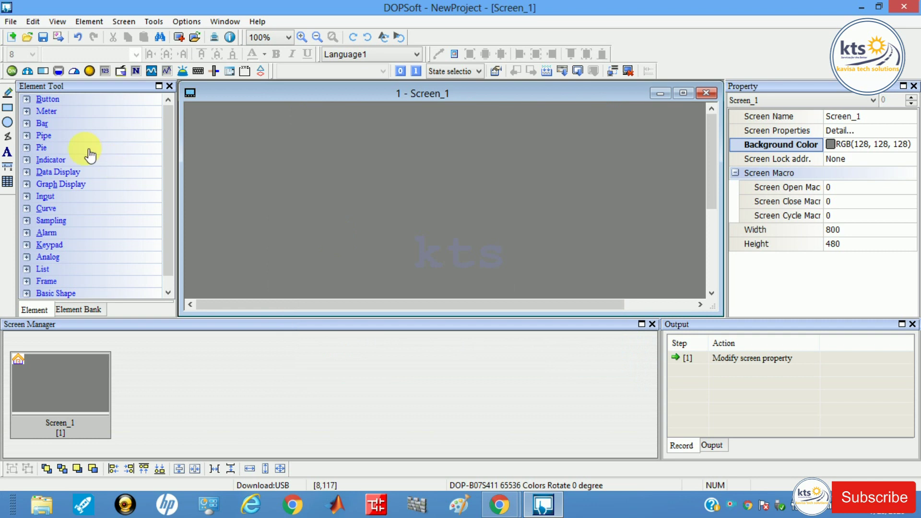
Draw a static text element about 186 by 30 pixels near the top centre of the HMI screen.
left_click(6, 150)
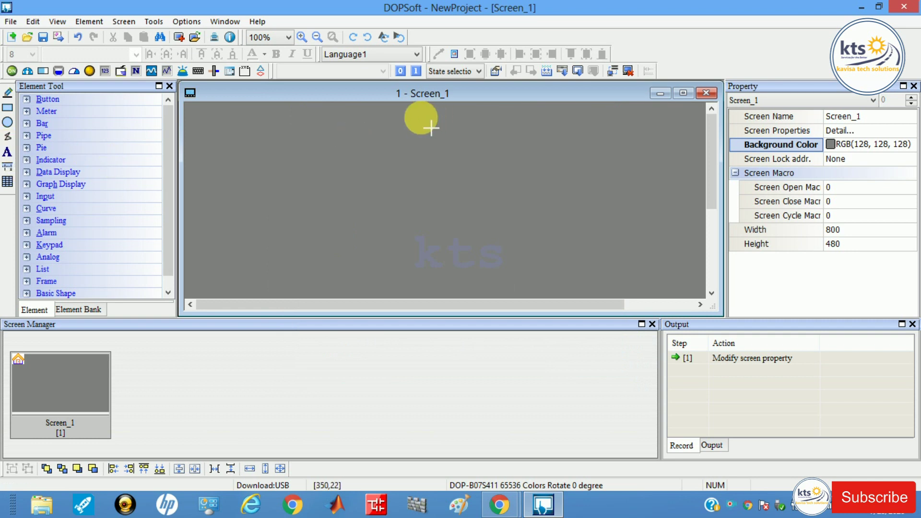
double_click(431, 128)
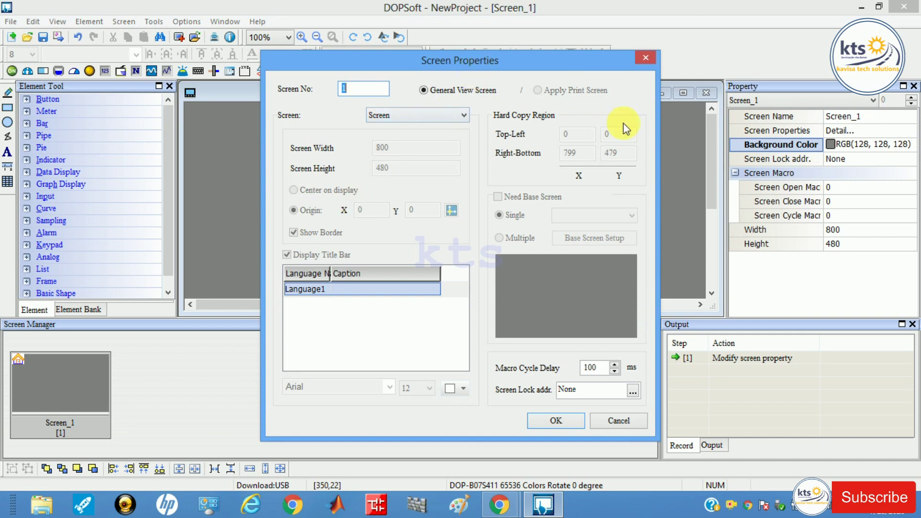
left_click(645, 59)
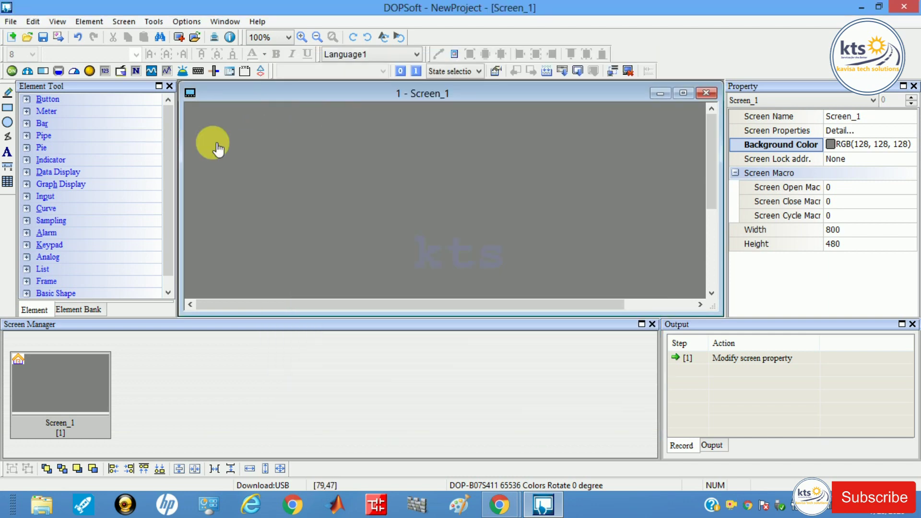
left_click_drag(342, 111, 467, 132)
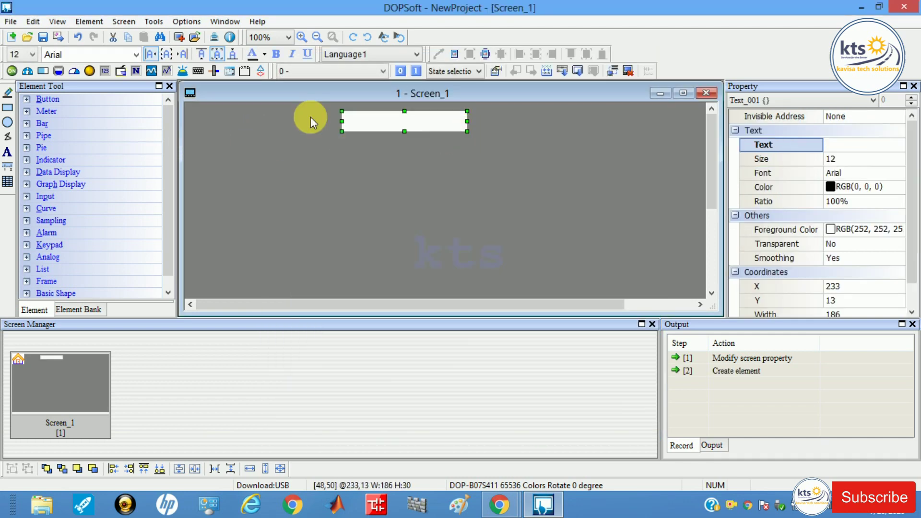
Enter "Data Logging" as the text of the static text element near the top of the screen.
double_click(407, 126)
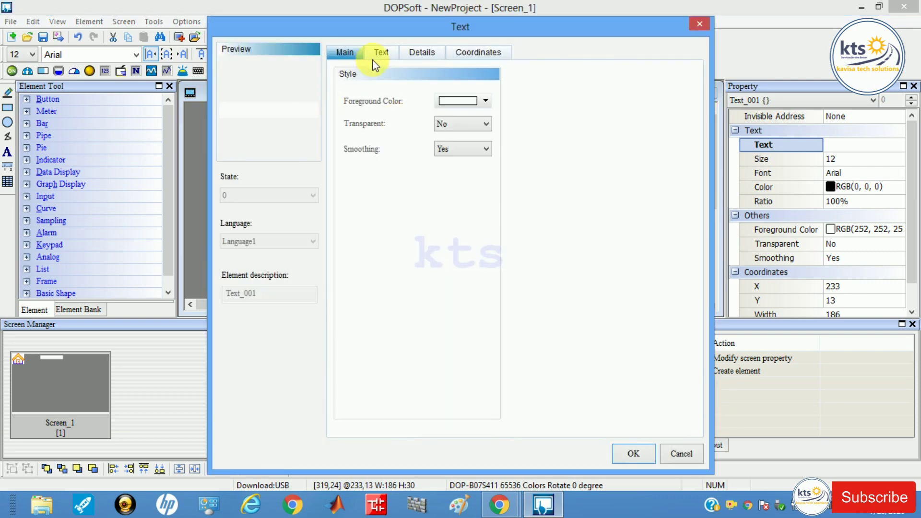
left_click(381, 54)
left_click(369, 127)
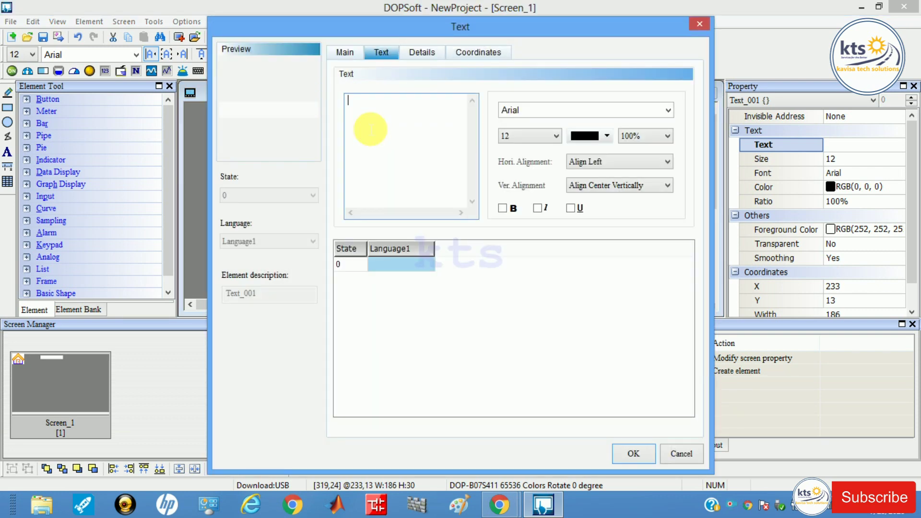
type("da")
key("BackSpace")
key("BackSpace")
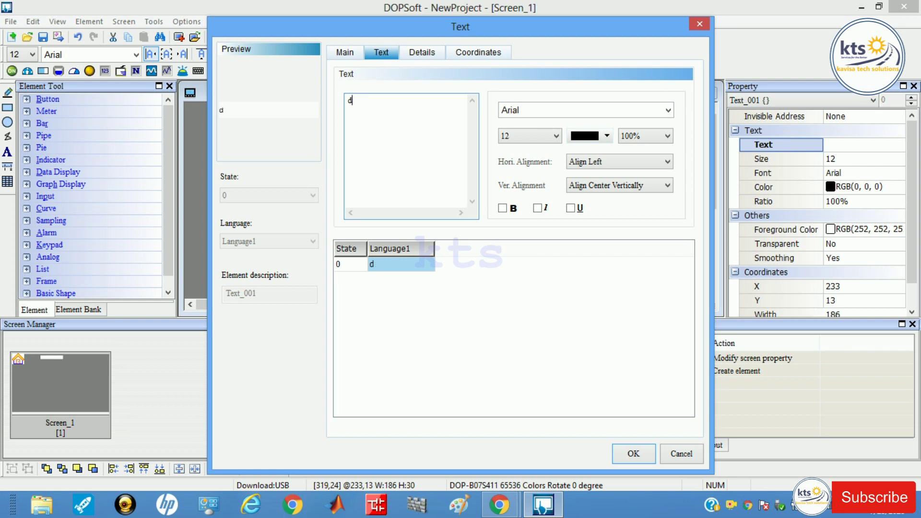
type("Data loo")
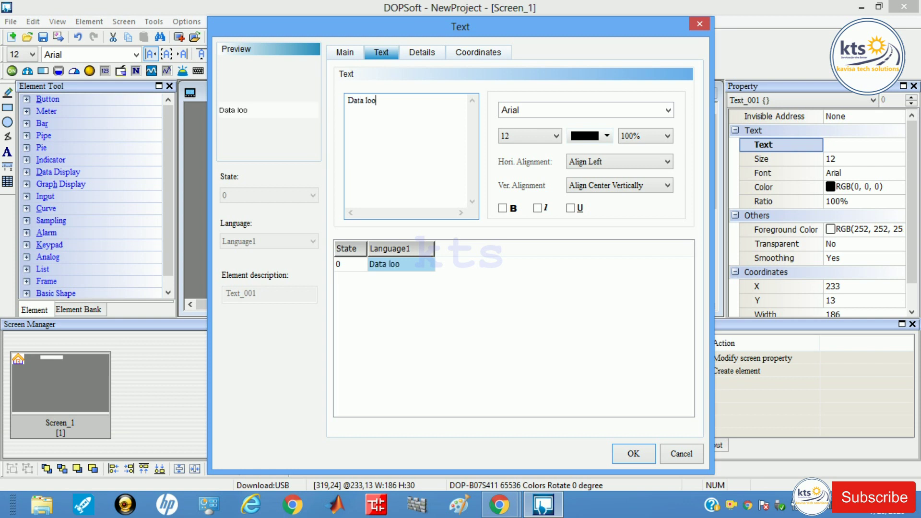
key("BackSpace")
type("gging")
left_click(385, 110)
left_click(373, 104)
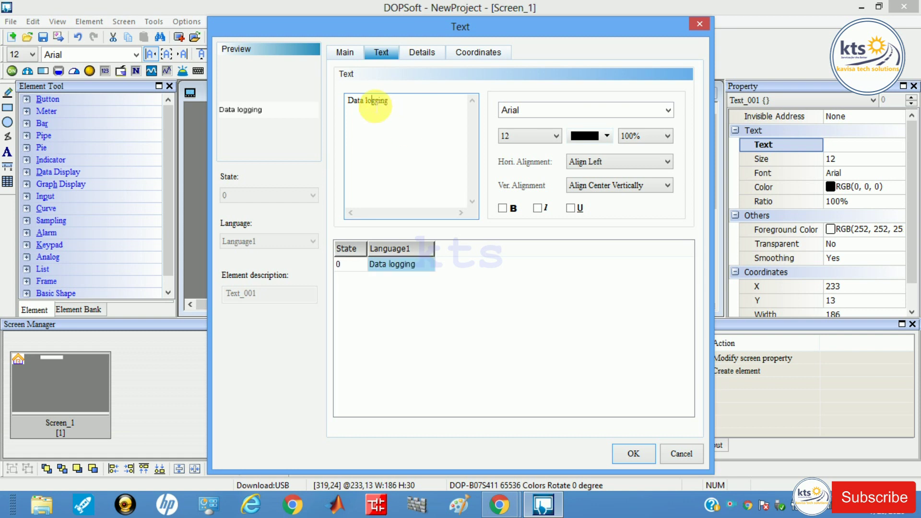
key("BackSpace")
type("L")
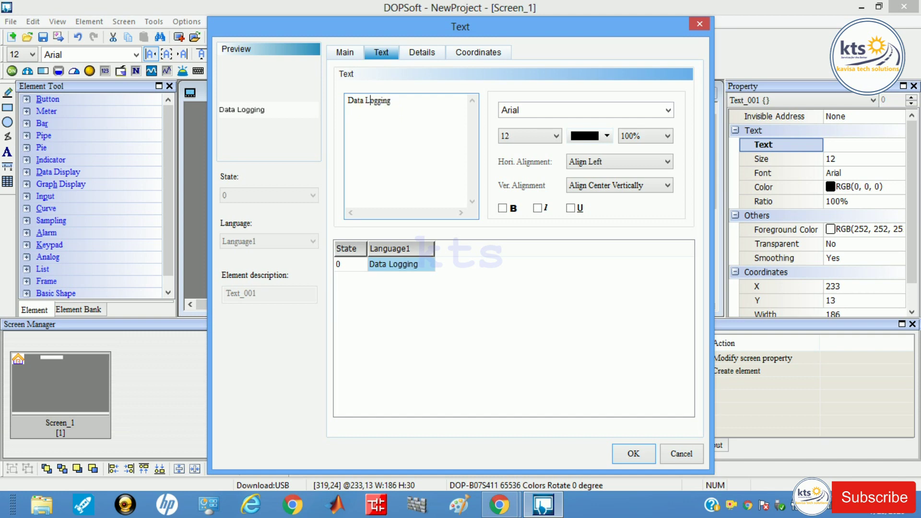
left_click(635, 455)
Make the Data Logging title bold with font size 16.
left_click(450, 135)
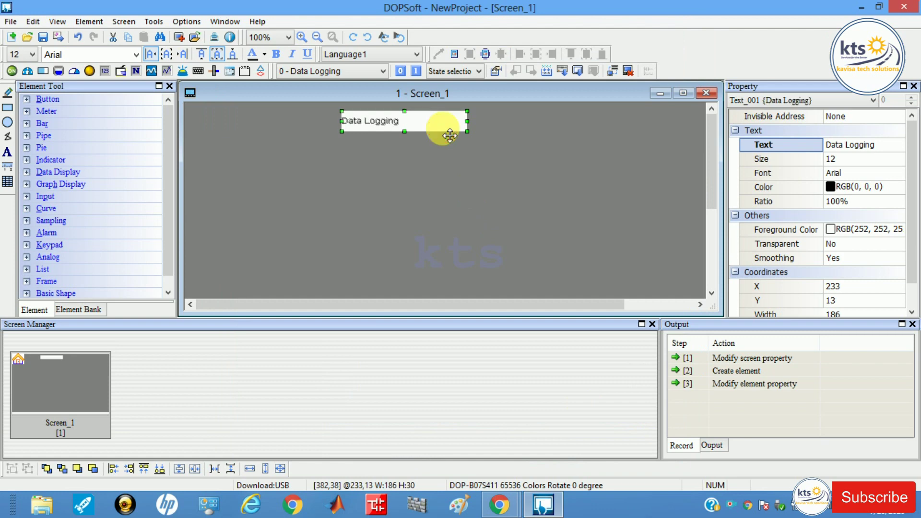
double_click(450, 136)
left_click(385, 58)
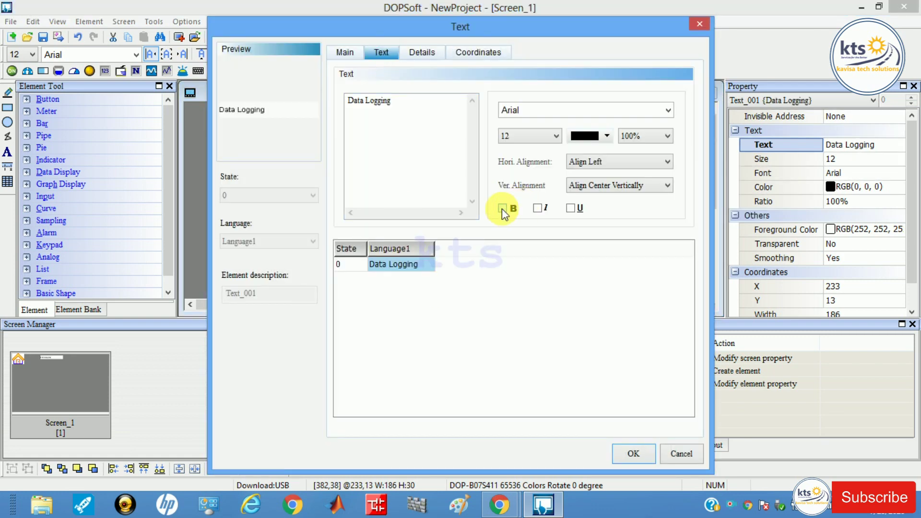
left_click(543, 138)
left_click(503, 191)
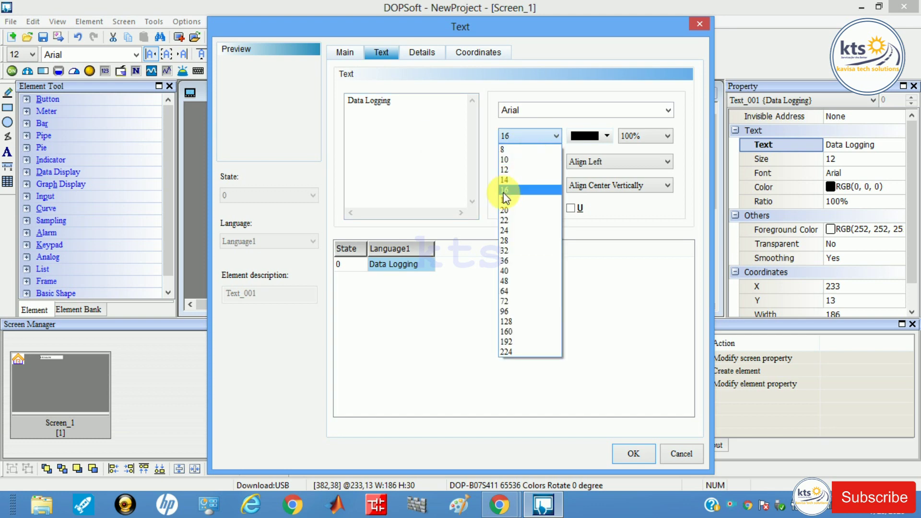
left_click(641, 456)
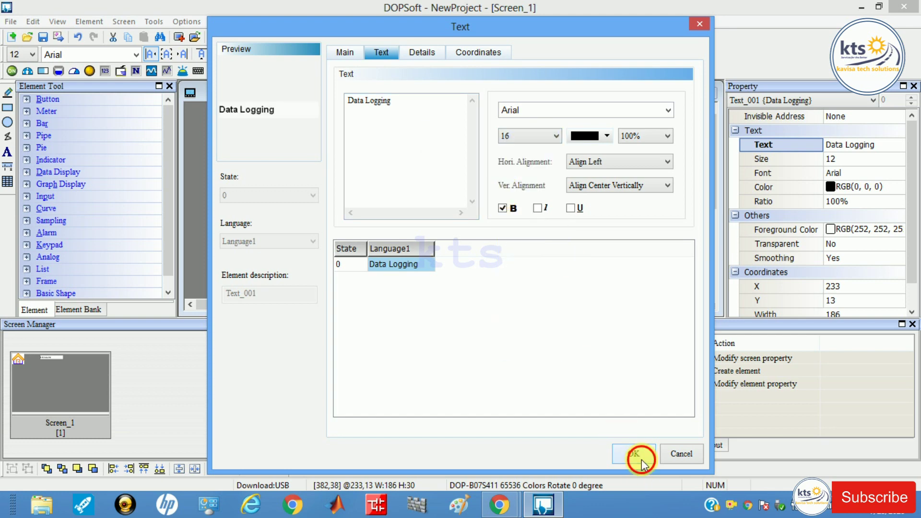
Narrow the Data Logging title element to about 112 by 30 pixels and move it to about X 345, Y 7.
mouse_move(467, 121)
left_mouse_down()
mouse_move(418, 126)
mouse_move(495, 126)
mouse_move(470, 124)
left_mouse_up()
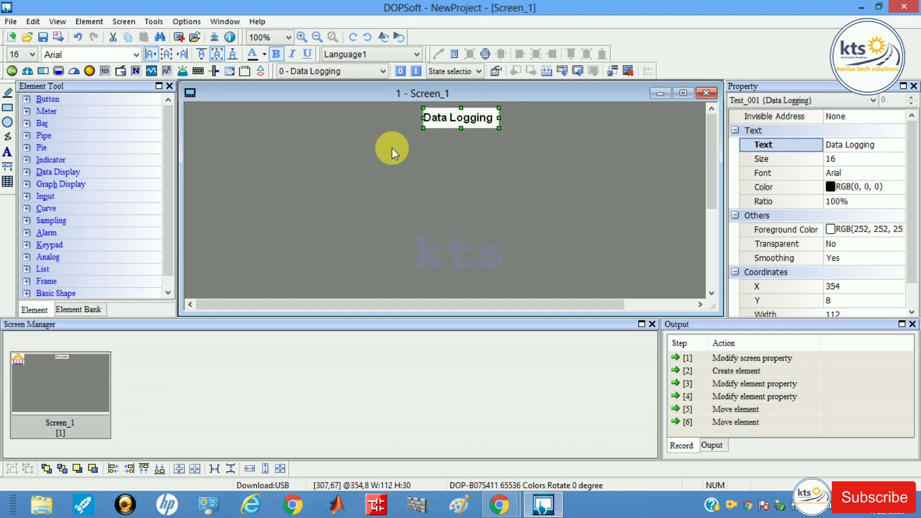
left_click_drag(469, 118, 465, 118)
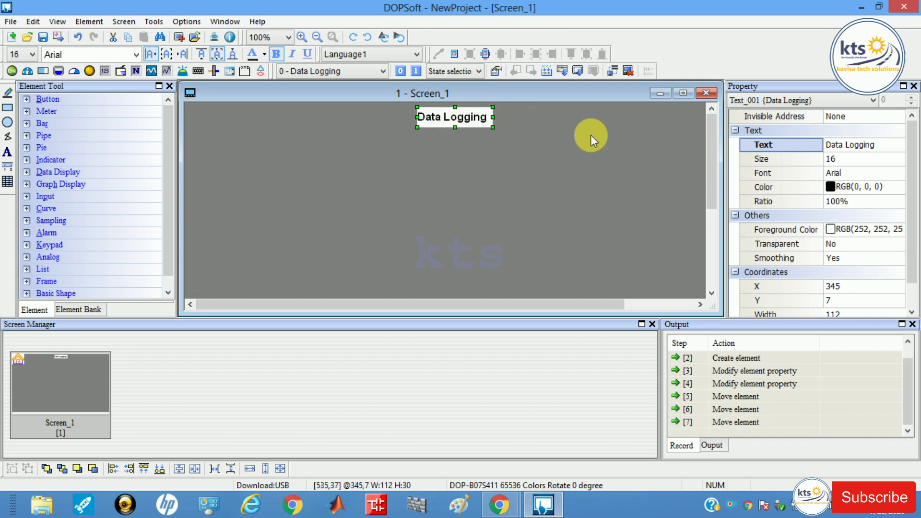
Set the Data Logging title's Transparent property to Yes.
left_click(862, 243)
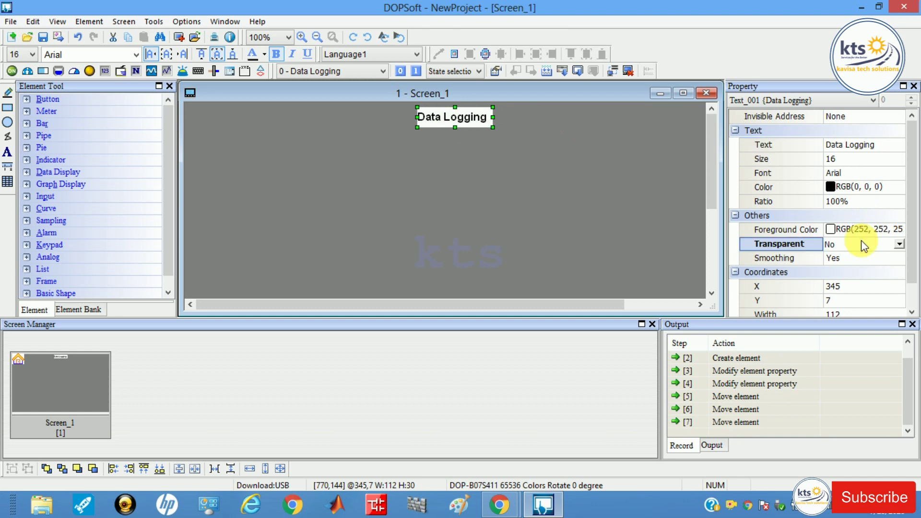
left_click(899, 245)
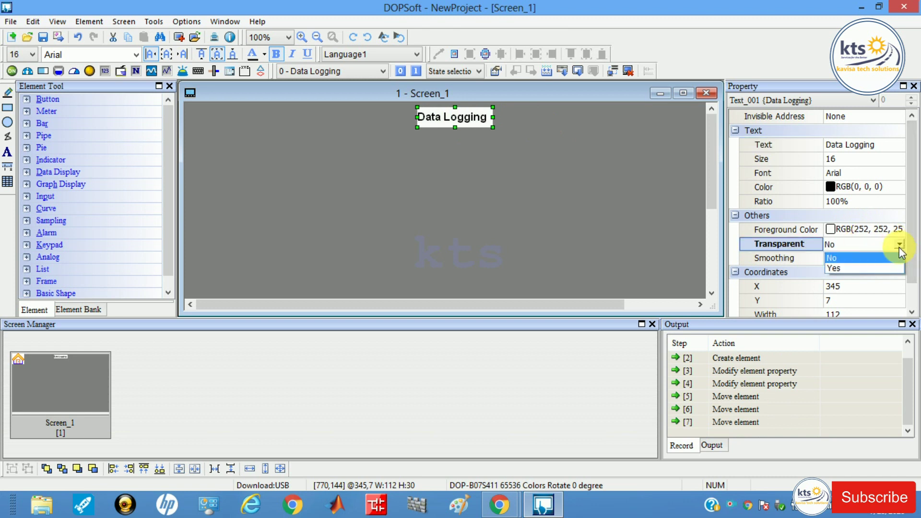
left_click(859, 269)
left_click(555, 147)
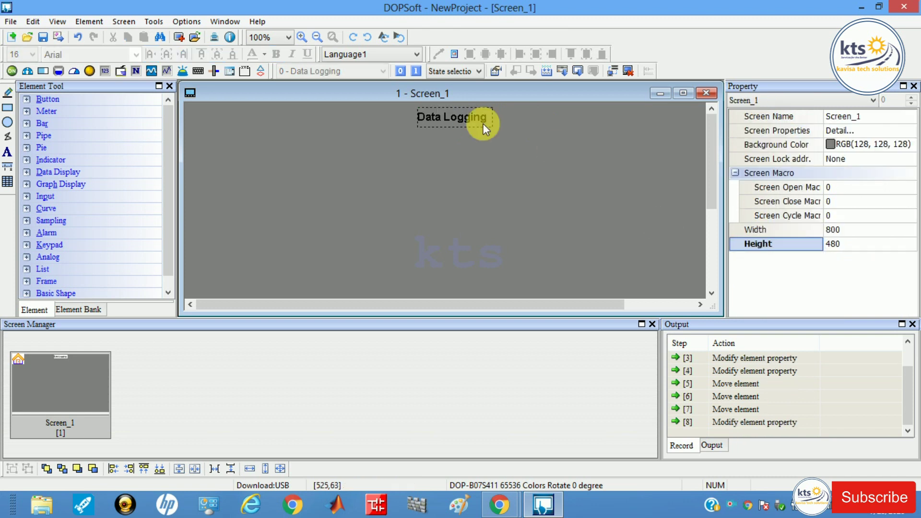
Copy the Data Logging title and paste three duplicates of it on the screen.
left_click(465, 117)
key("ctrl+c")
key("ctrl+v")
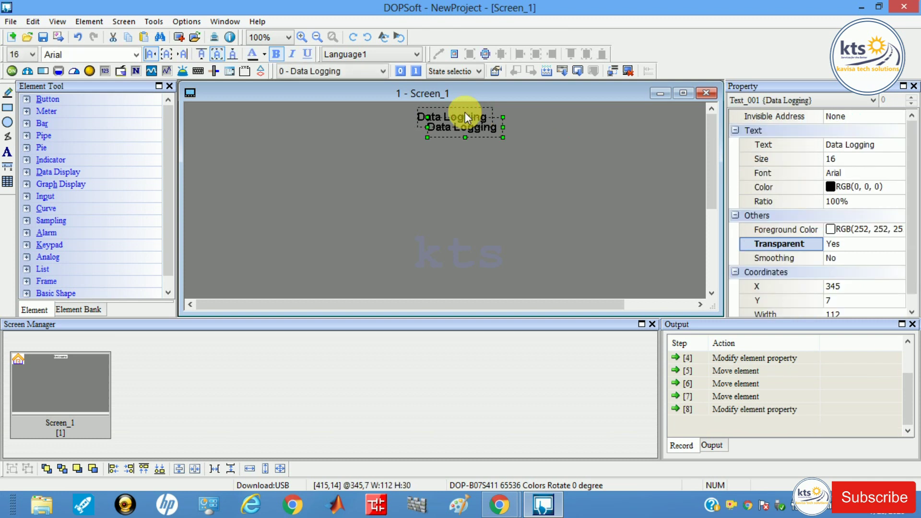
key("ctrl+v")
key("ctrl+v")
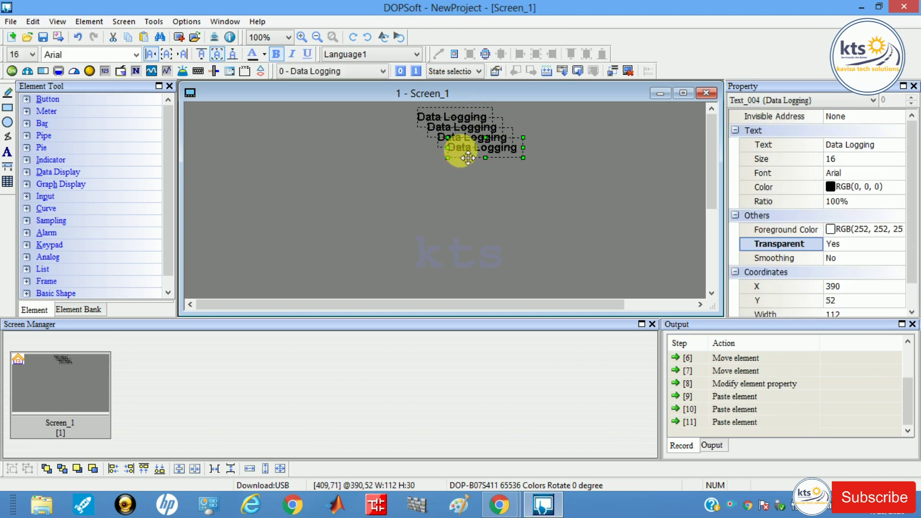
Arrange the three title copies in a row below the title, at about X 52, Y 65, X 196, Y 67 and X 340, Y 67.
left_click_drag(460, 158, 232, 167)
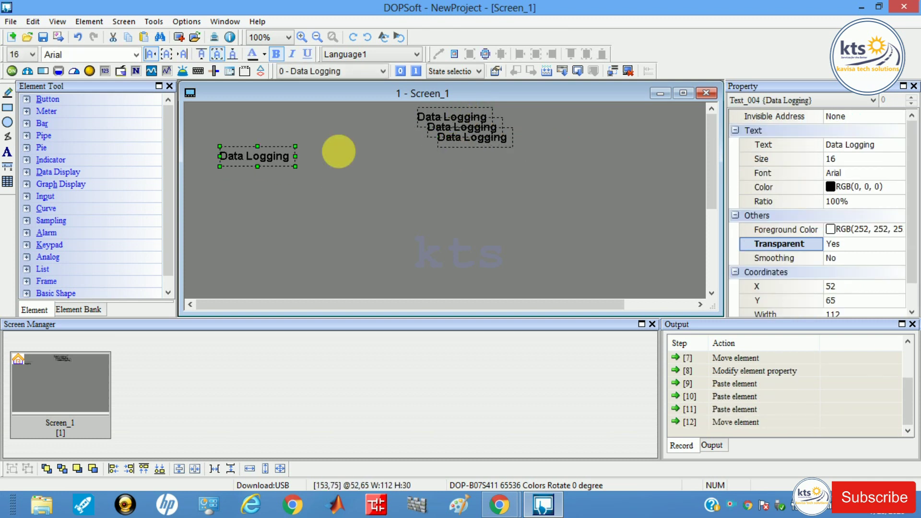
double_click(465, 137)
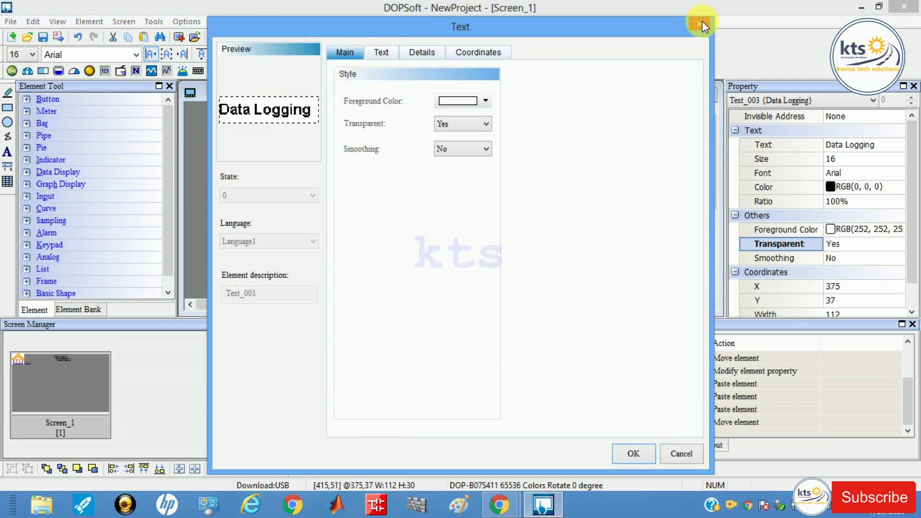
left_click(701, 22)
left_click_drag(495, 142, 375, 162)
left_click(488, 125)
left_click_drag(496, 133, 475, 158)
Replace the text of the first copy in the row with "Torque".
left_click(281, 157)
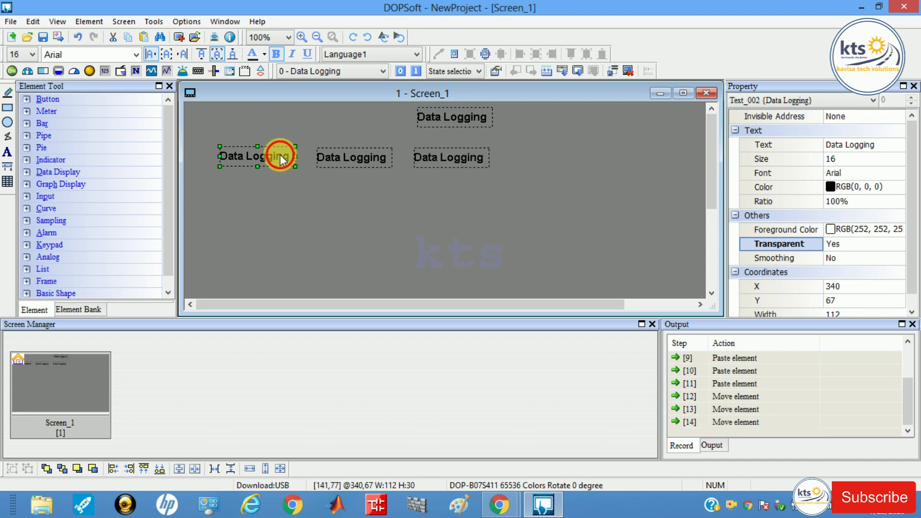
double_click(280, 154)
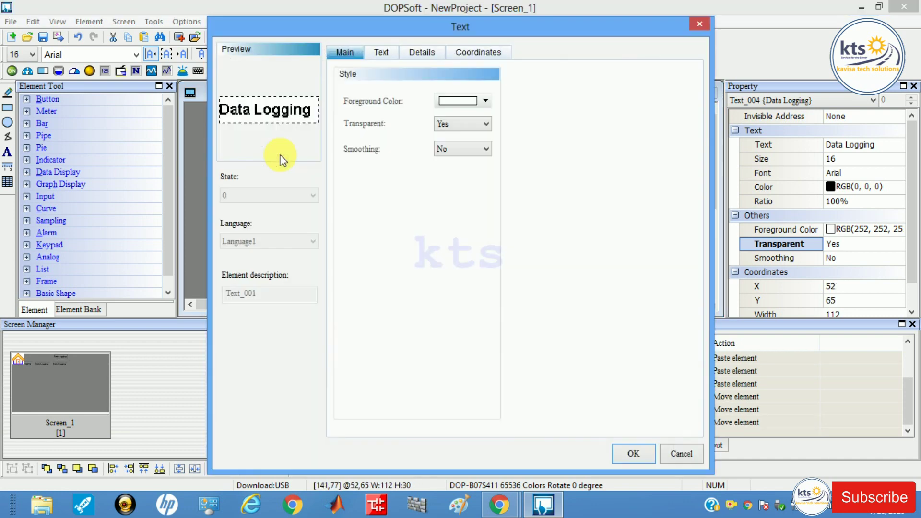
left_click(392, 53)
left_click(402, 113)
key("BackSpace")
key("BackSpace")
key("BackSpace")
key("BackSpace")
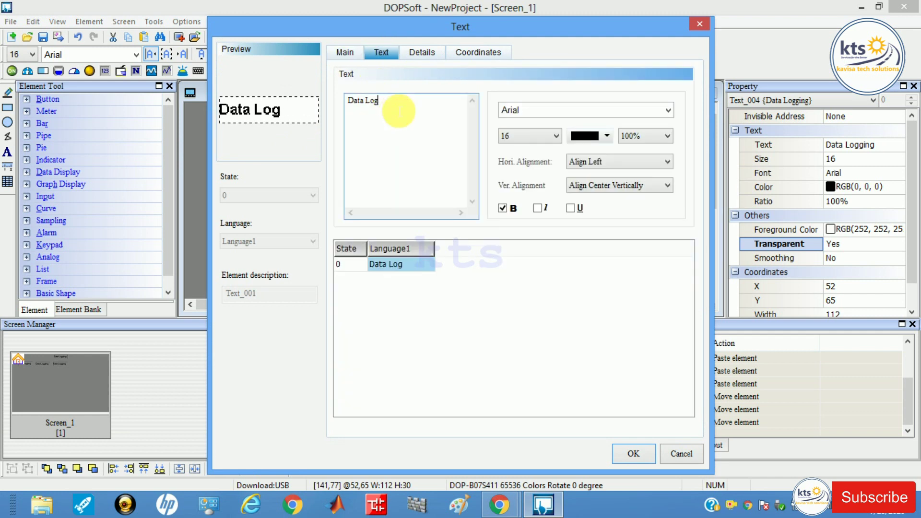
key("BackSpace")
key("BackSpace")
key("BackSpace")
key("BackSpace")
key("BackSpace")
type("torque")
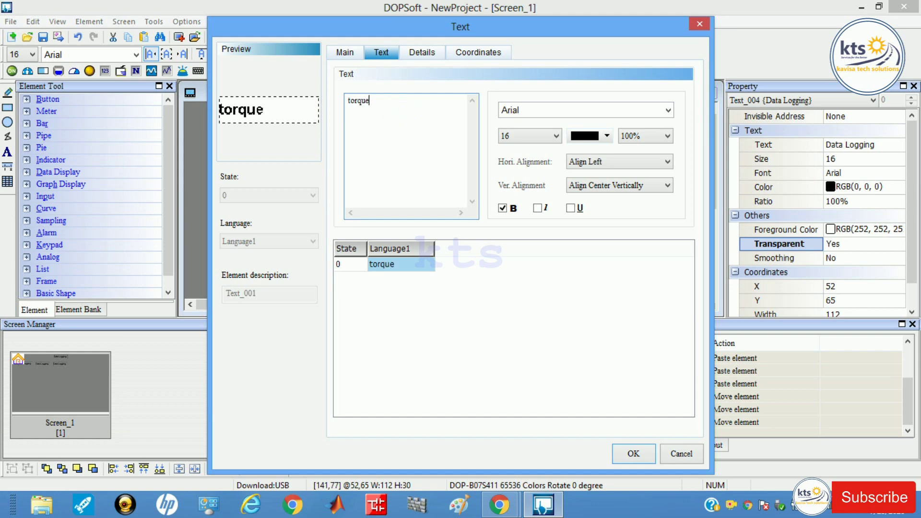
key("BackSpace")
type("T")
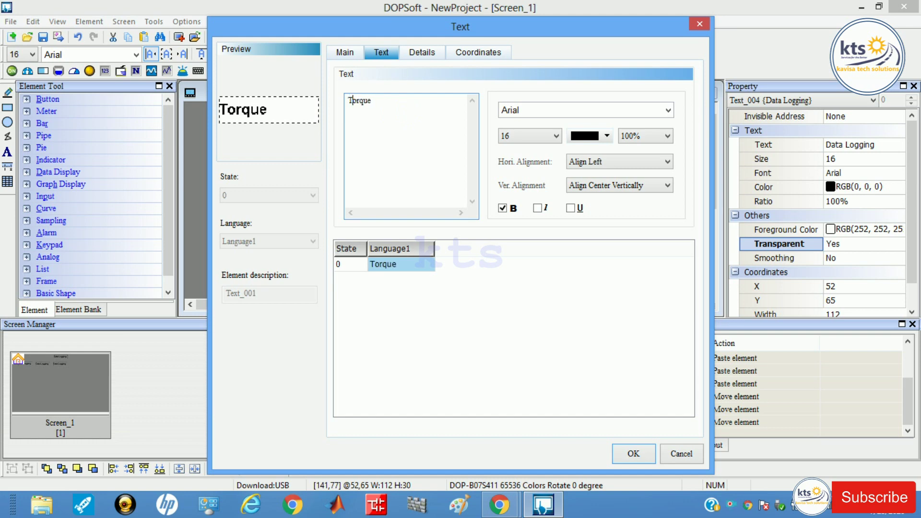
left_click(633, 454)
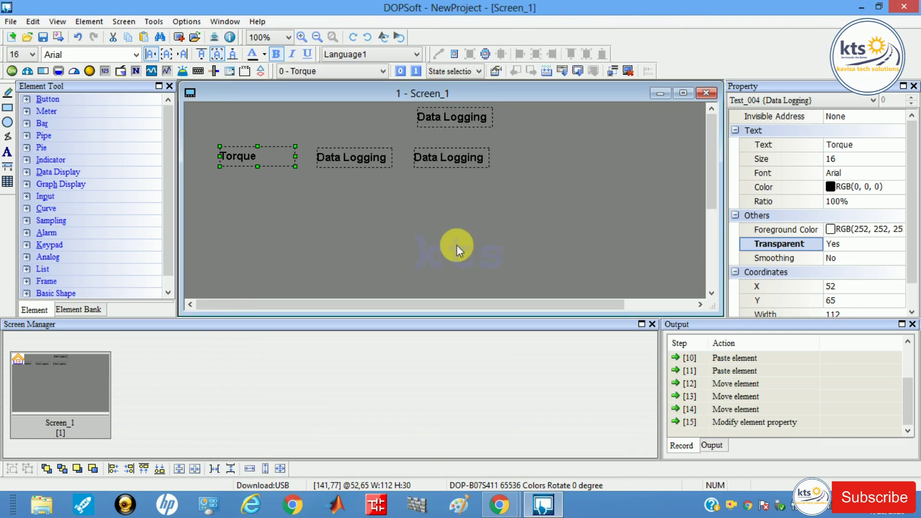
Replace the text of the middle copy in the row with "Speed".
double_click(368, 157)
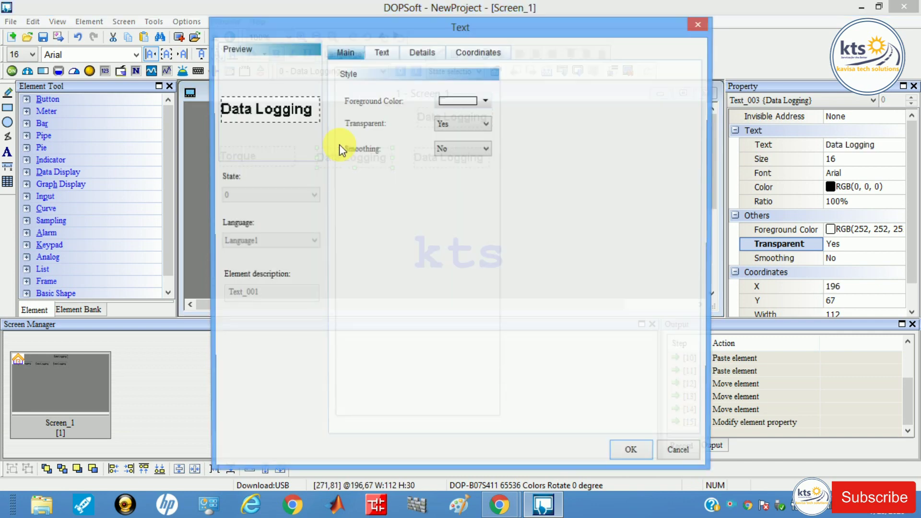
left_click(384, 53)
left_click(404, 108)
key("BackSpace")
key("BackSpace")
key("BackSpace")
key("BackSpace")
key("BackSpace")
key("BackSpace")
key("BackSpace")
key("BackSpace")
key("BackSpace")
key("BackSpace")
key("BackSpace")
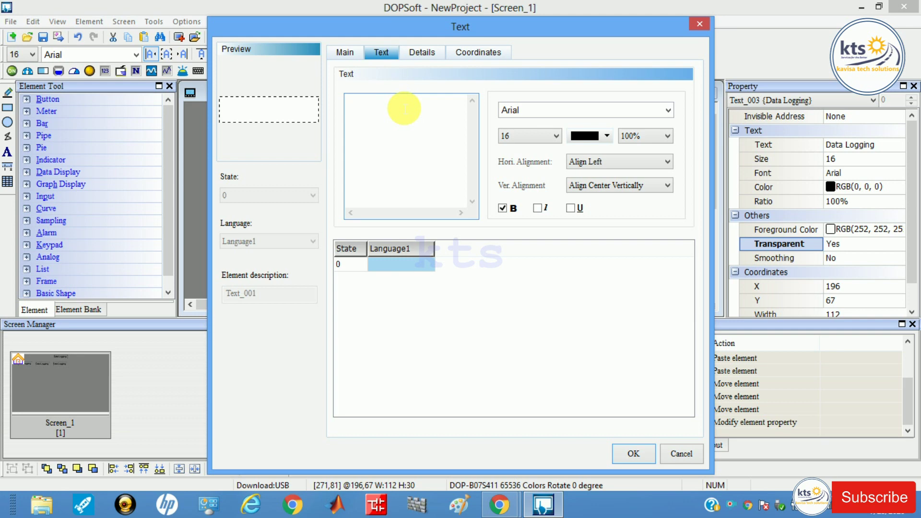
type("Speed")
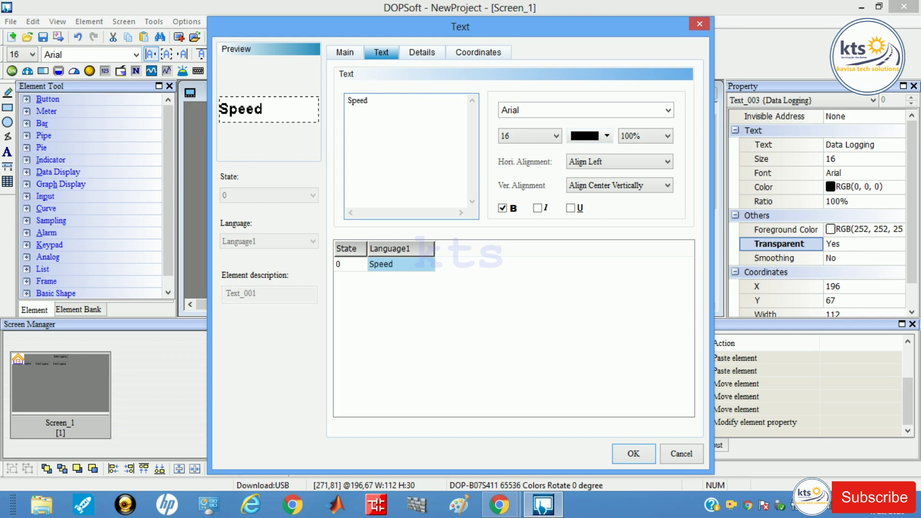
left_click(633, 455)
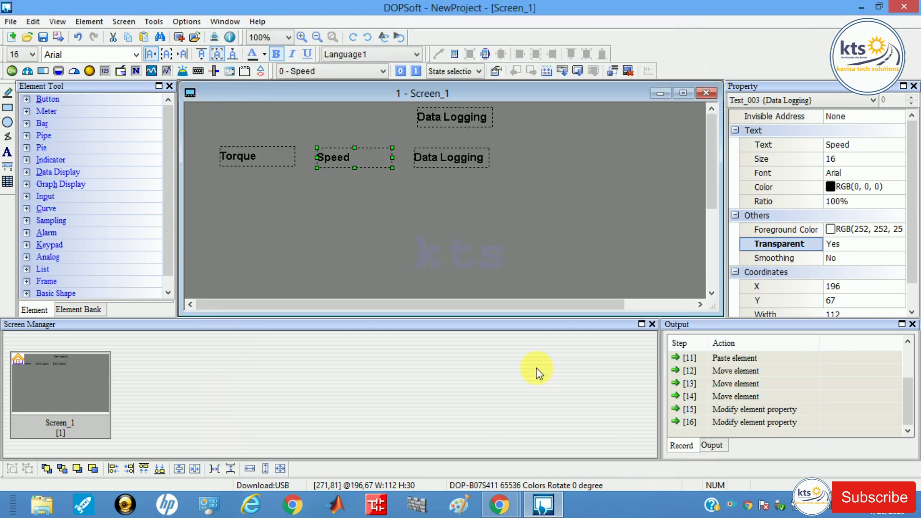
Replace the text of the last copy in the row with "Part Status".
double_click(446, 157)
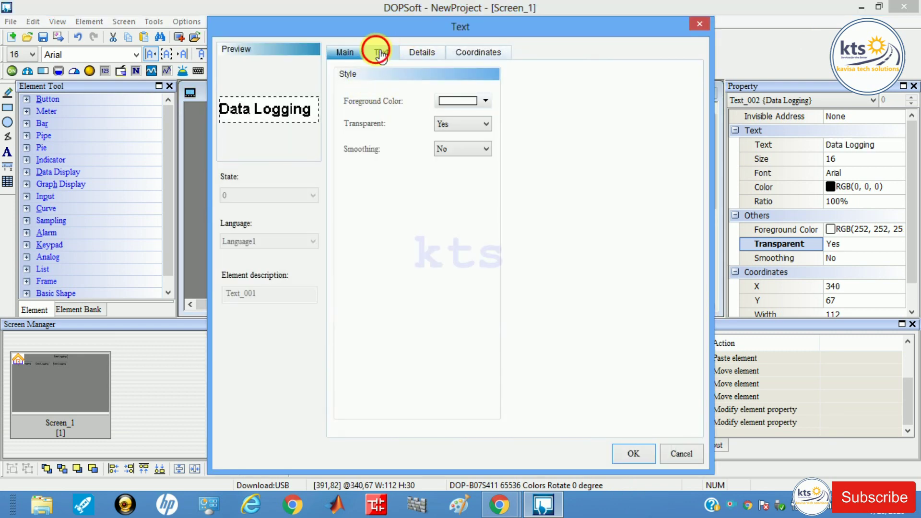
left_click(380, 52)
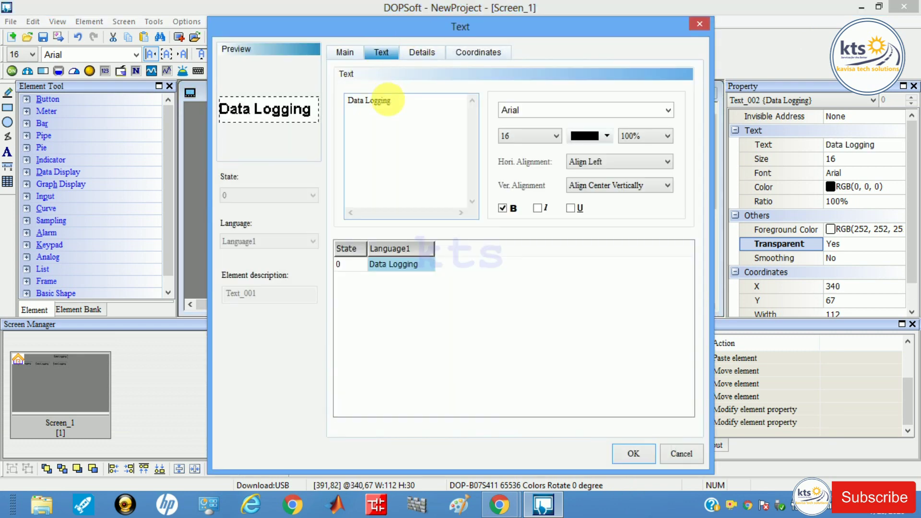
left_click(387, 101)
key("BackSpace")
key("BackSpace")
key("BackSpace")
key("BackSpace")
key("BackSpace")
key("BackSpace")
key("BackSpace")
key("BackSpace")
key("BackSpace")
key("BackSpace")
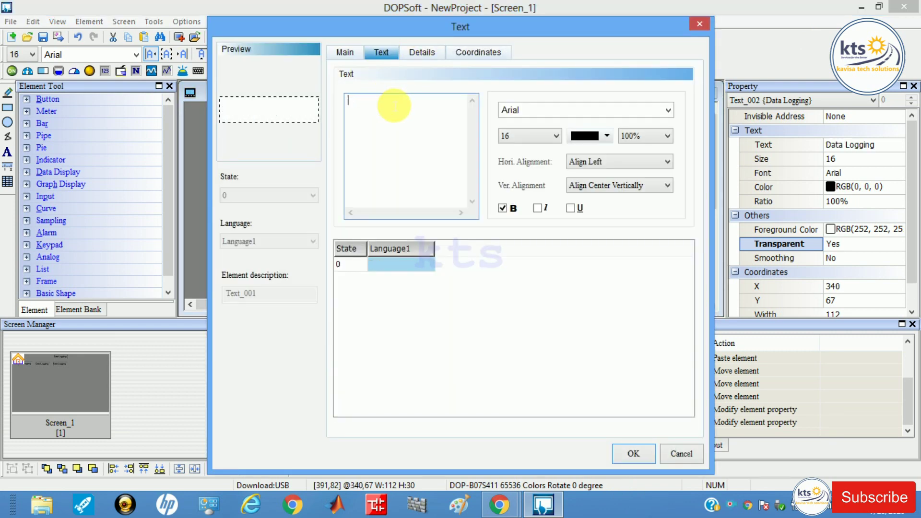
type("PA")
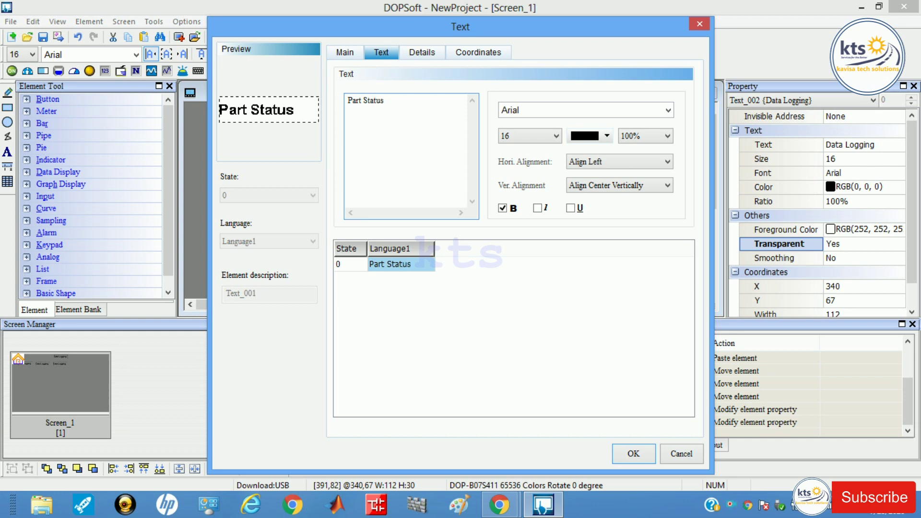
key("Return")
key("BackSpace")
left_click(634, 454)
Narrow the Torque label's box to fit its text and move the Speed label closer to it, at about X 167, Y 64.
left_click(371, 155)
left_click(277, 157)
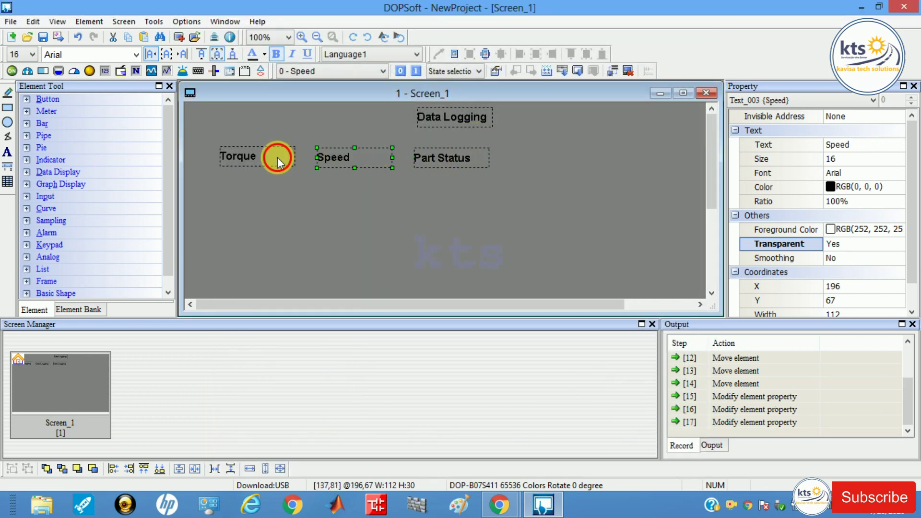
left_click_drag(302, 158, 267, 158)
left_click(337, 157)
left_click_drag(381, 165, 367, 163)
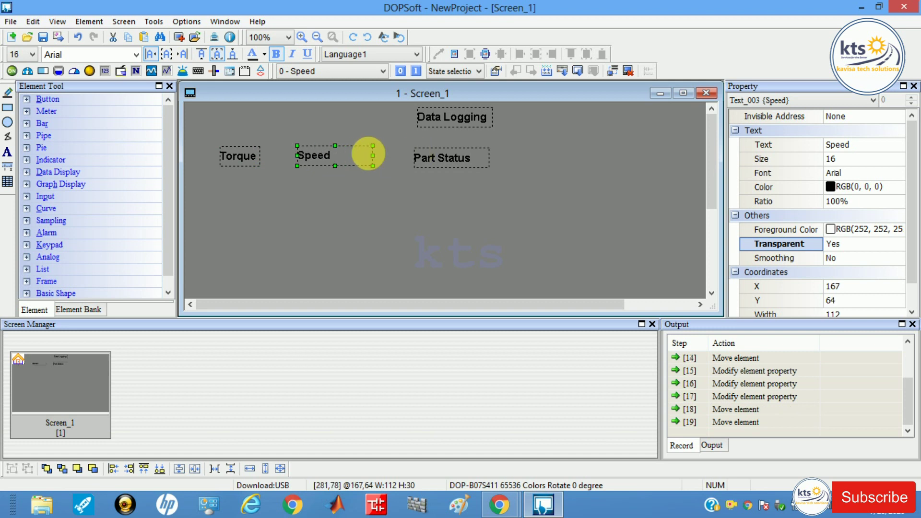
Narrow the Speed label's box to a width of 60 and move the Part Status label closer to it, at about X 278, Y 67.
left_click_drag(376, 159, 338, 160)
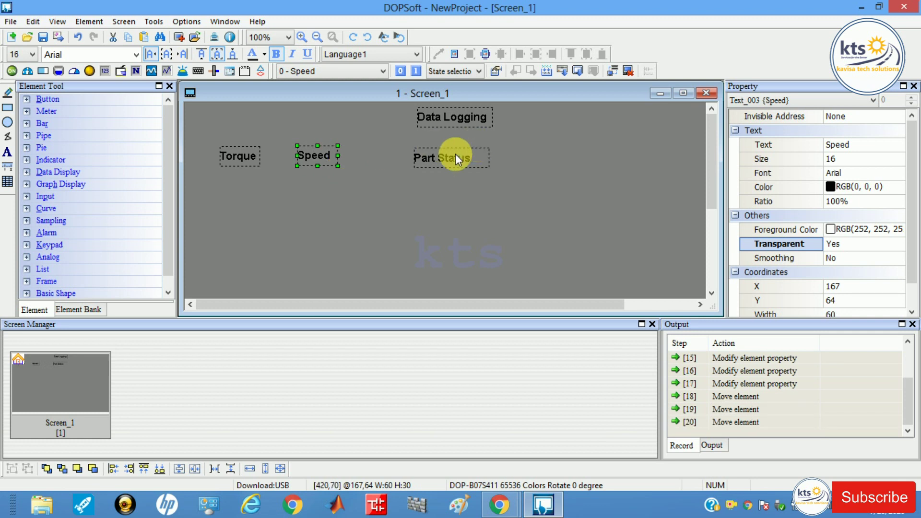
left_click_drag(452, 153, 410, 158)
left_click(416, 189)
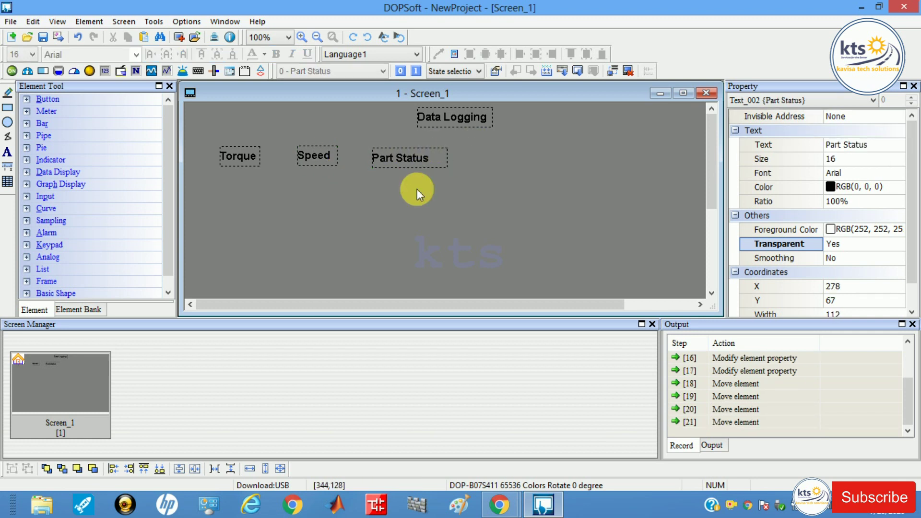
Align the Torque, Speed and Part Status labels on a common vertical centre so they form one straight row.
left_click(403, 164)
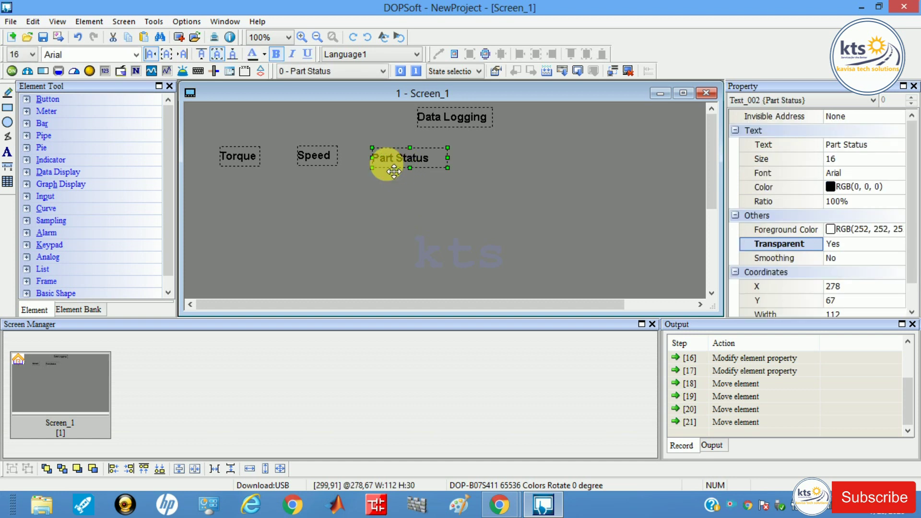
left_click(249, 155)
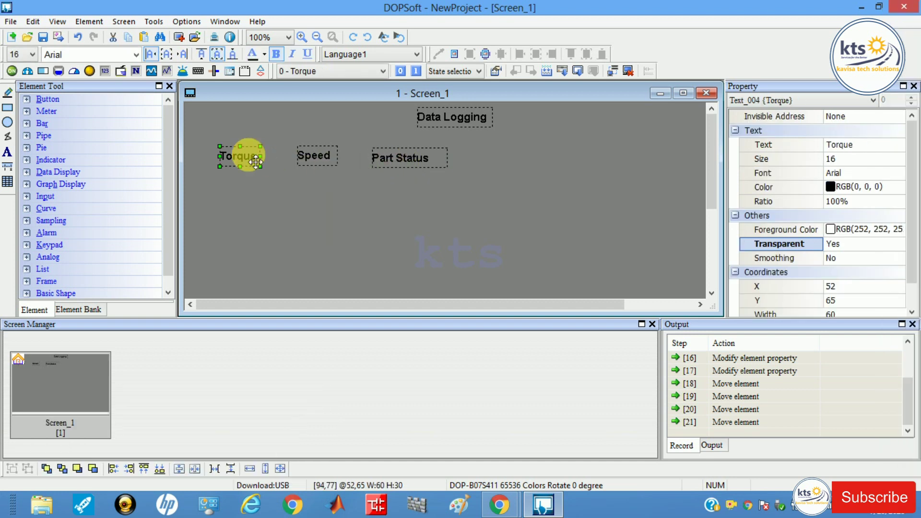
left_click(321, 154, "shift")
left_click(409, 167, "shift")
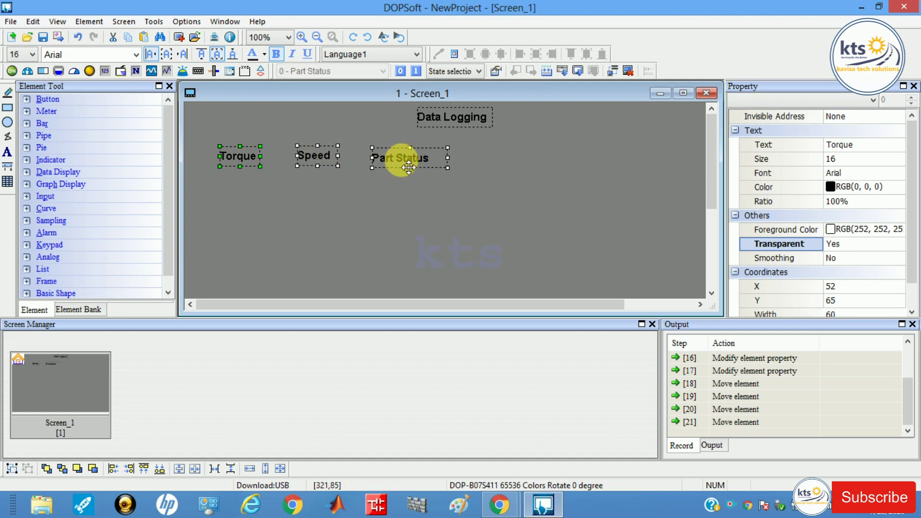
left_click(207, 469)
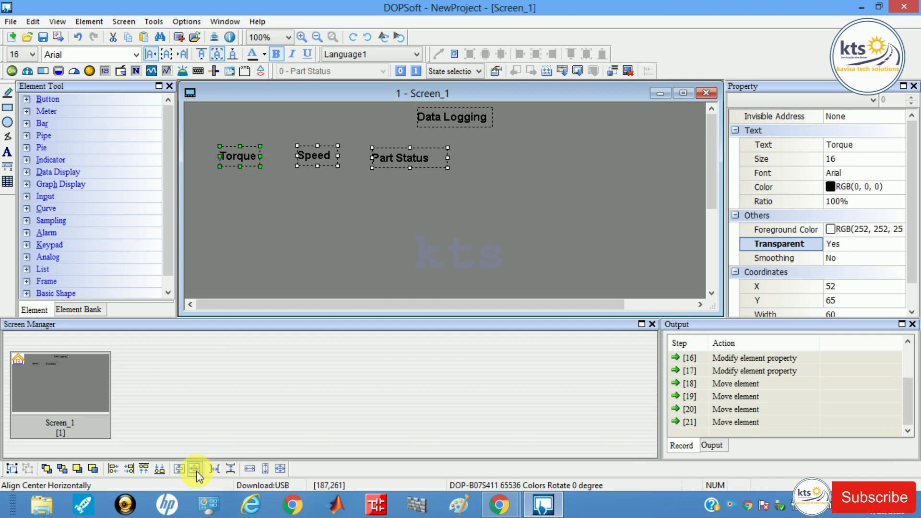
left_click(194, 469)
key("ctrl+z")
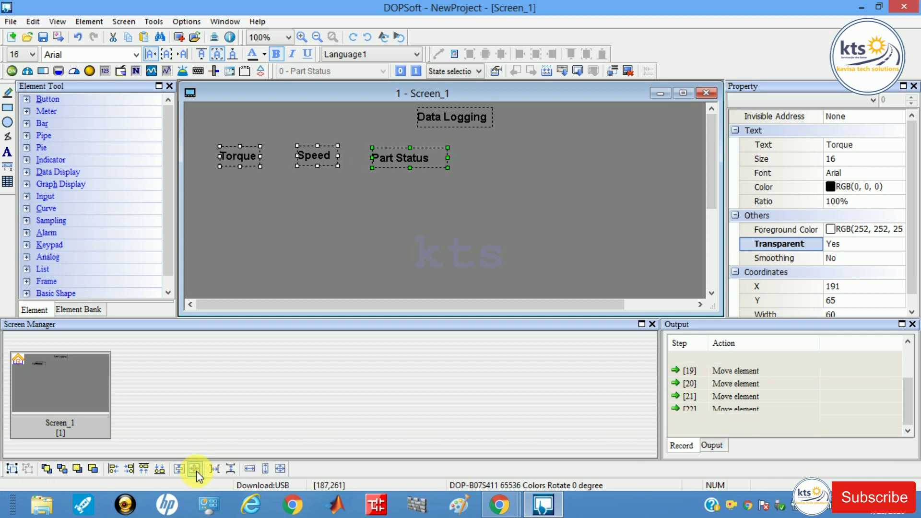
left_click(182, 471)
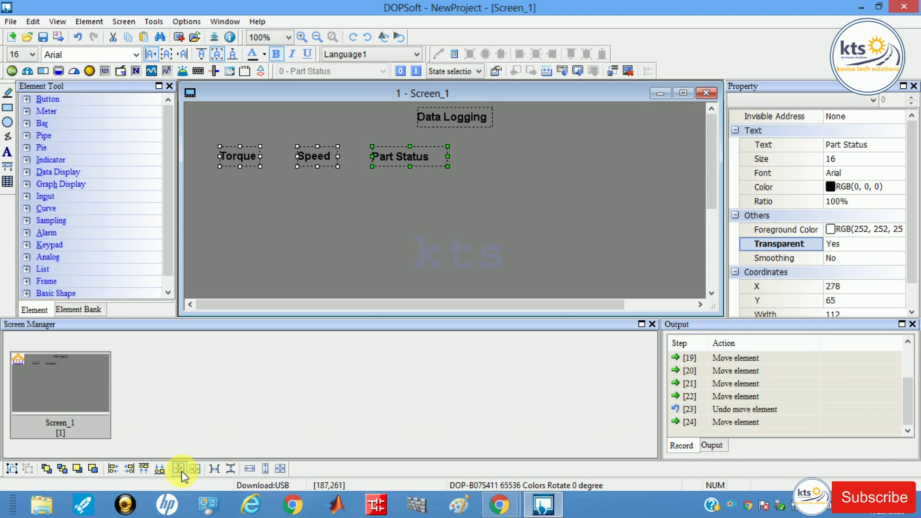
left_click(326, 206)
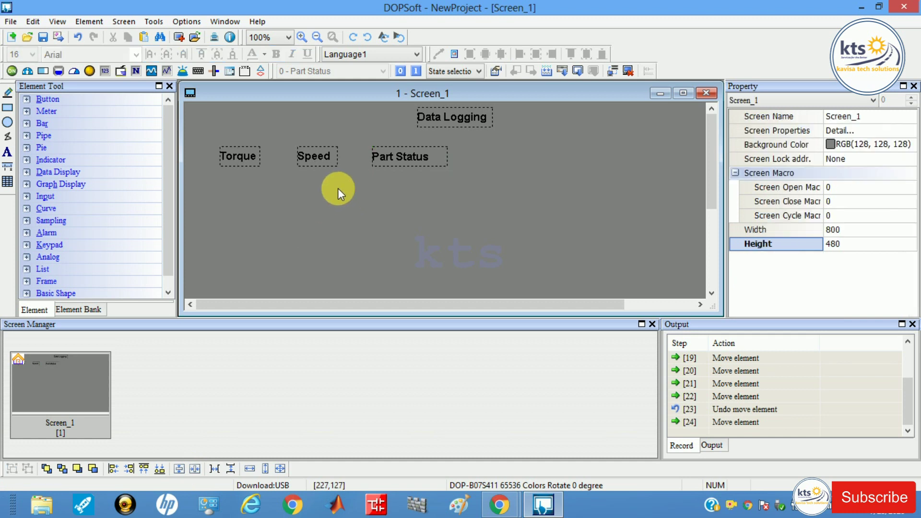
Place a Numeric Display of about 69 by 33 directly beneath the Torque label, at about X 44, Y 99.
left_click(28, 174)
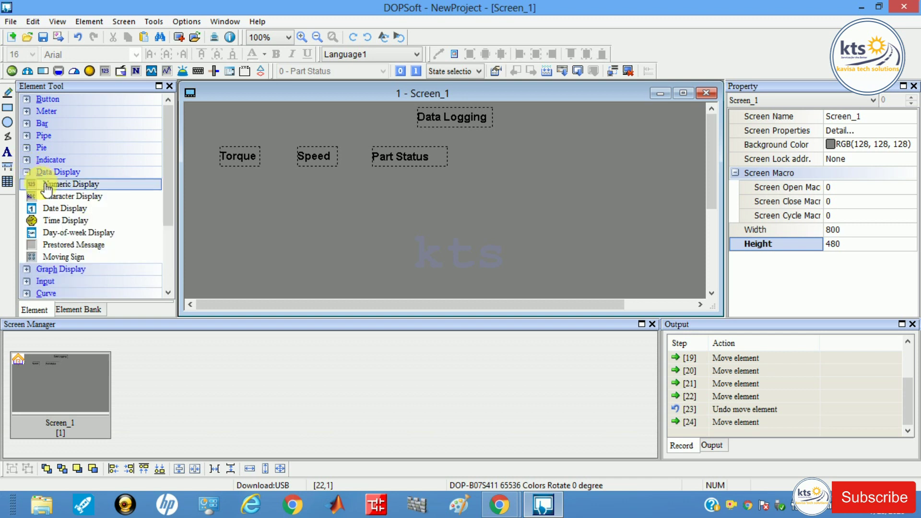
left_click_drag(53, 188, 214, 169)
left_click_drag(296, 197, 263, 195)
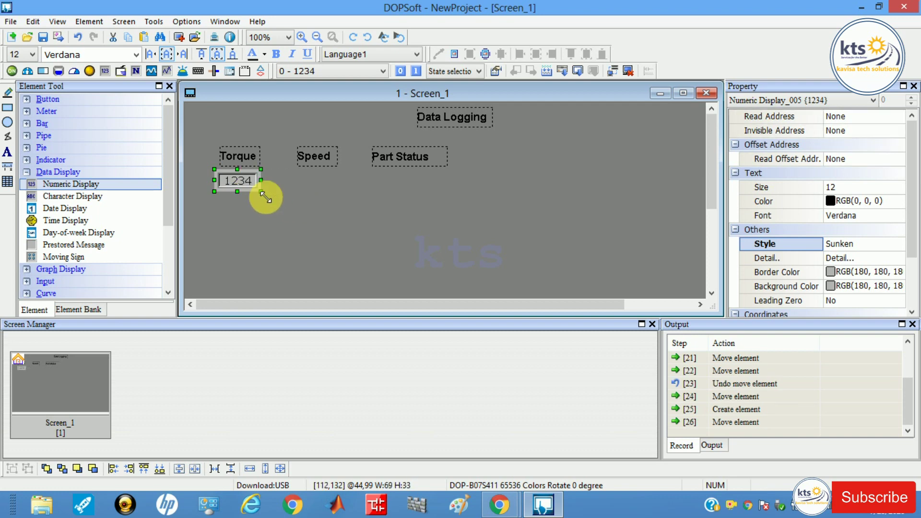
Set the Torque display's read address to register D10 on Link2.
double_click(257, 190)
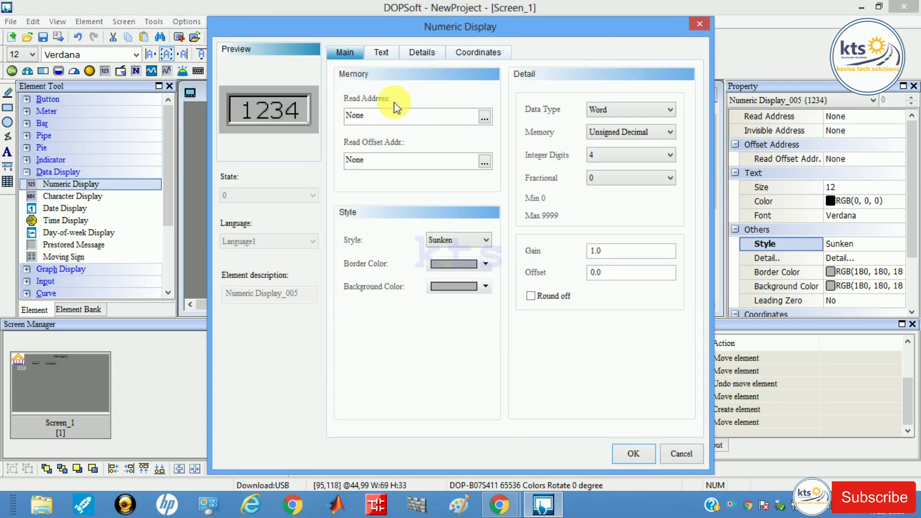
left_click(485, 117)
left_click(509, 168)
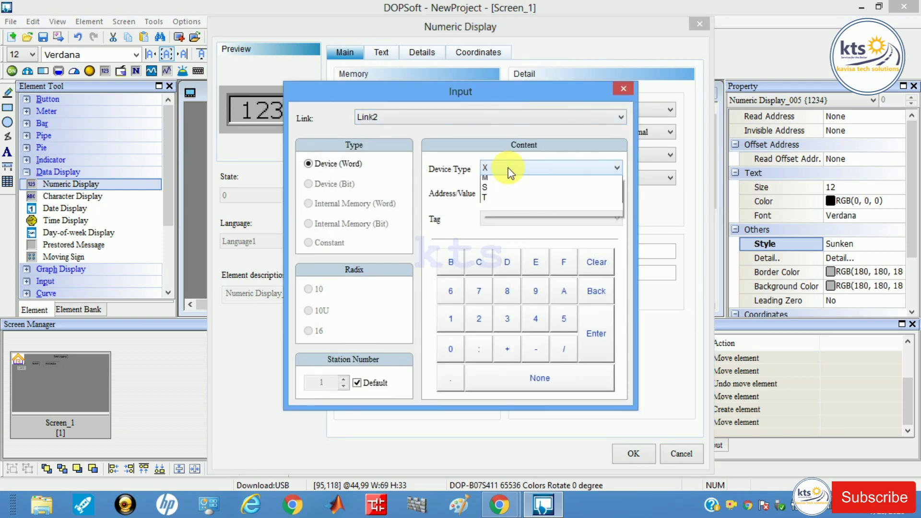
key("Down")
key("Return")
left_click(510, 171)
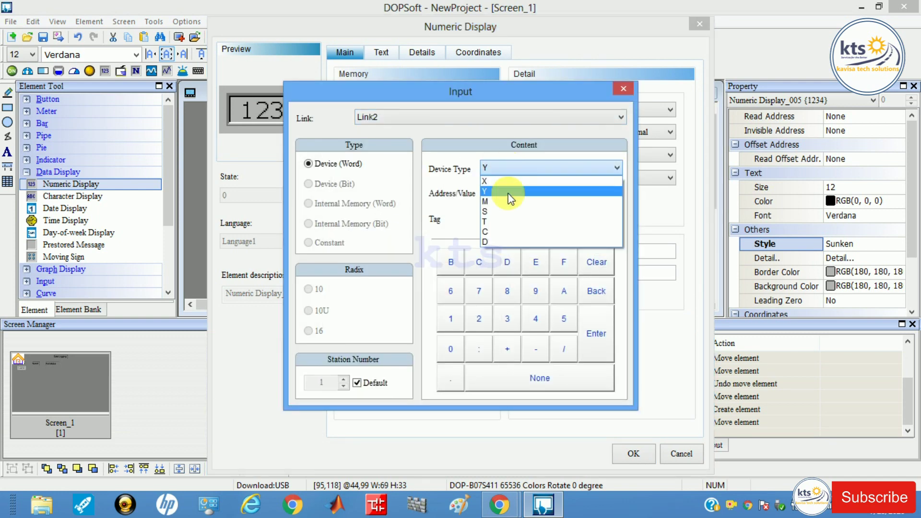
left_click(504, 241)
type("10")
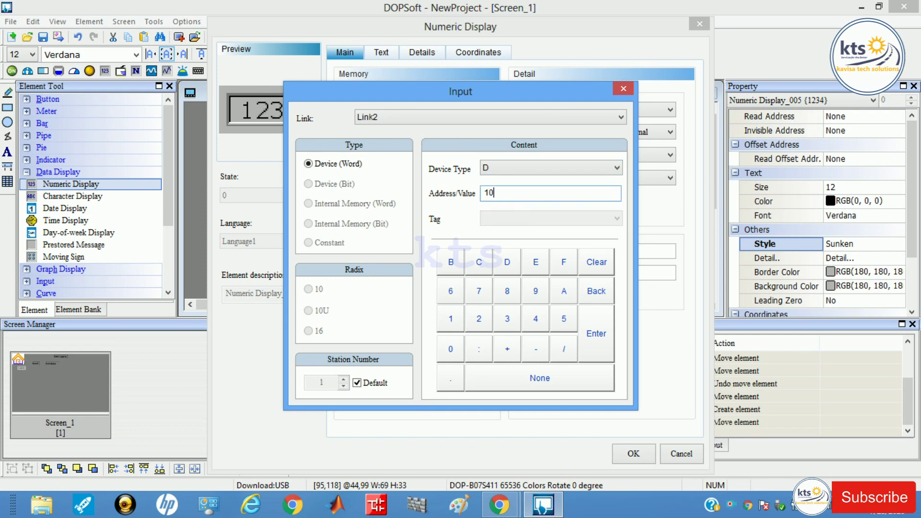
left_click(597, 332)
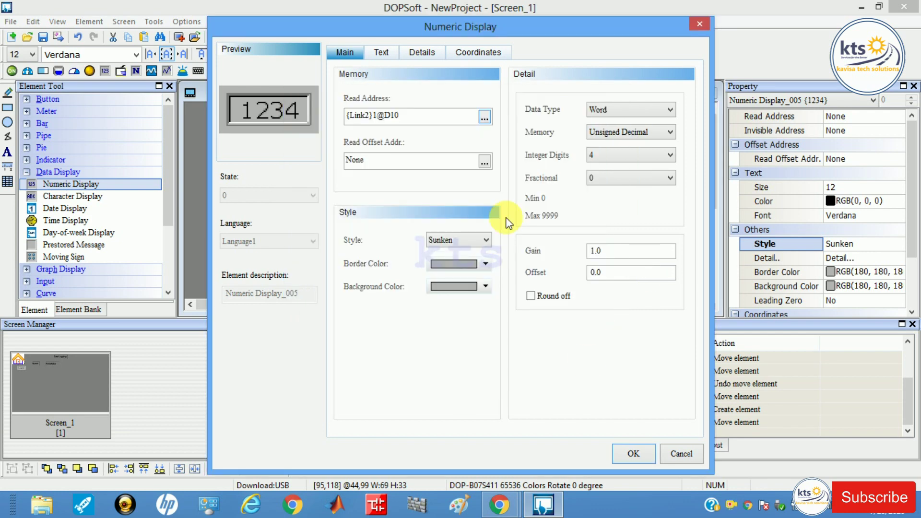
left_click(383, 52)
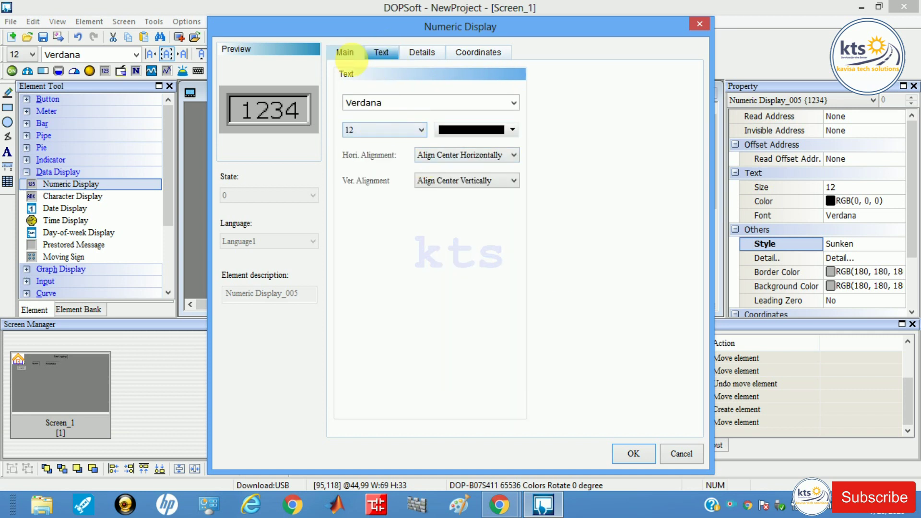
left_click(353, 58)
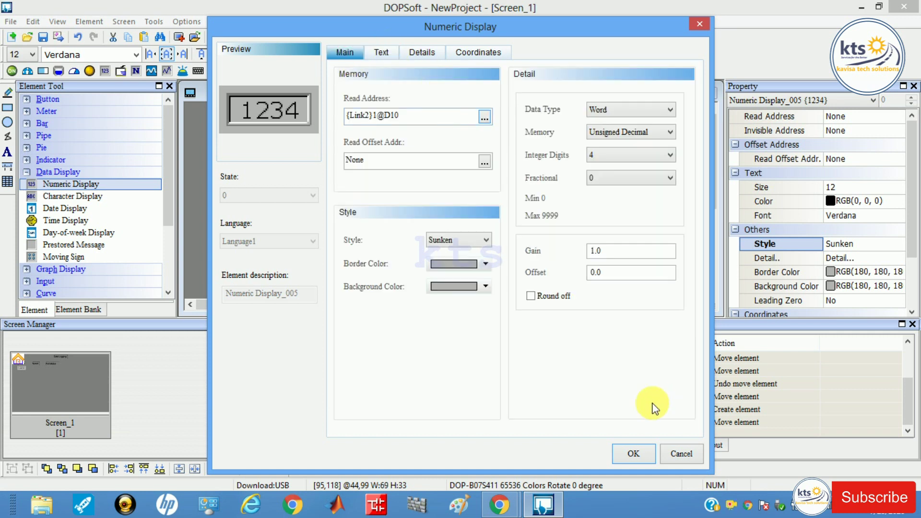
left_click(634, 453)
Make two copies of the Torque display and place one beneath the Part Status label, at about X 282, Y 98.
key("super+c")
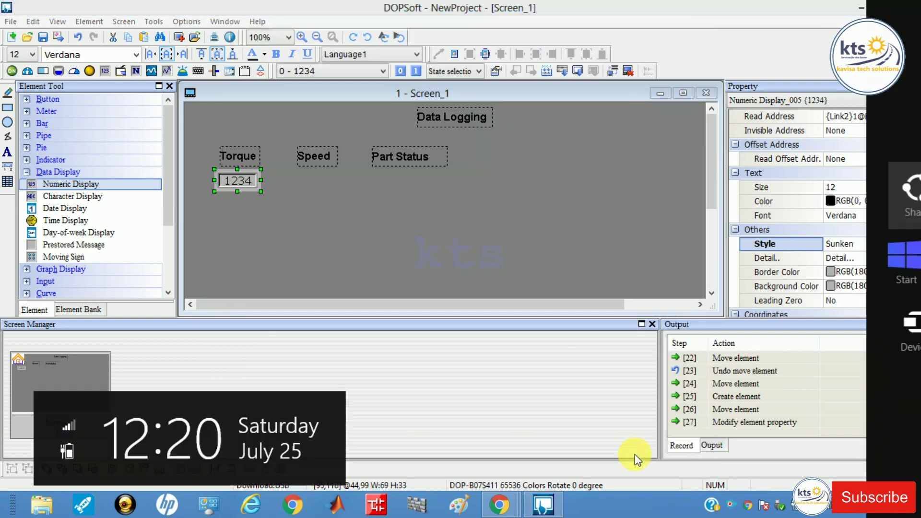
left_click(635, 454)
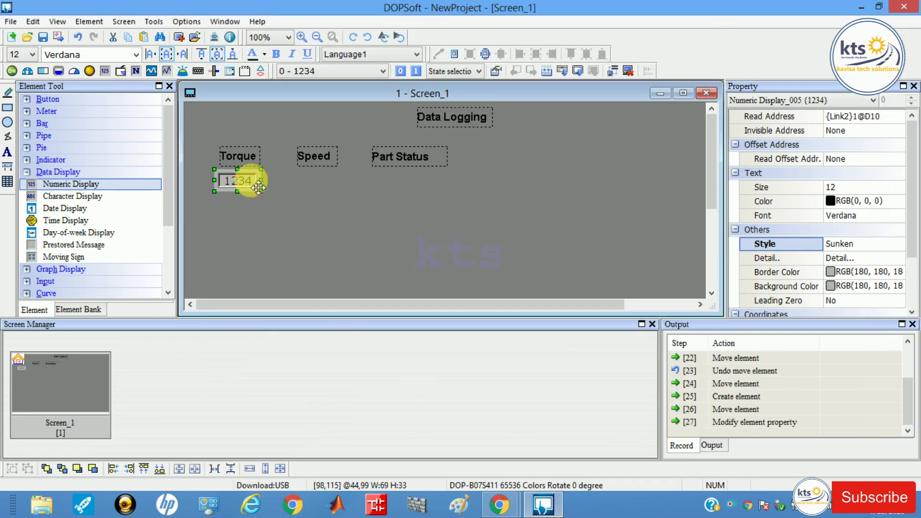
key("ctrl+v")
key("ctrl+v")
left_click_drag(260, 205, 401, 185)
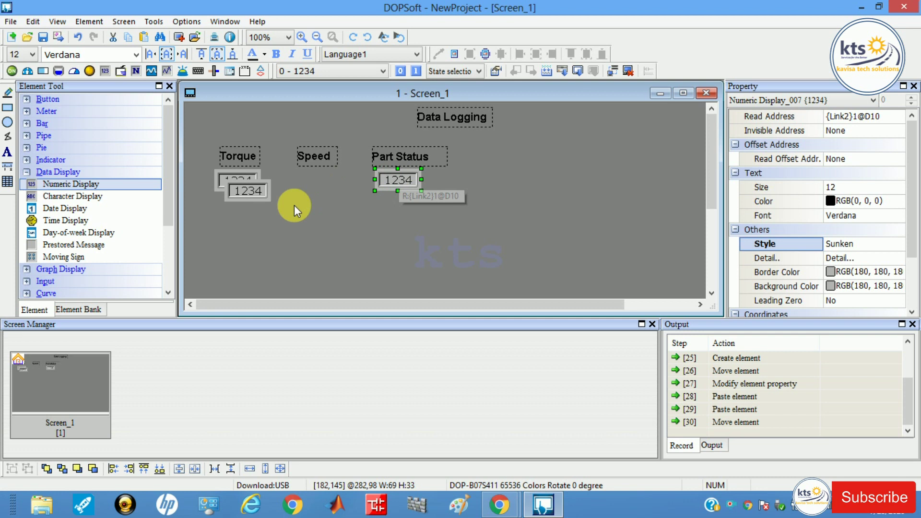
Move the remaining copy beneath the Speed label, at X 162, Y 98, in line with the other displays.
left_click_drag(250, 192, 329, 192)
key("Up")
key("Up")
key("Up")
key("Up")
key("Left")
key("Left")
key("Left")
Set the read address of the display beneath Speed to {Link2}1@D11.
double_click(329, 192)
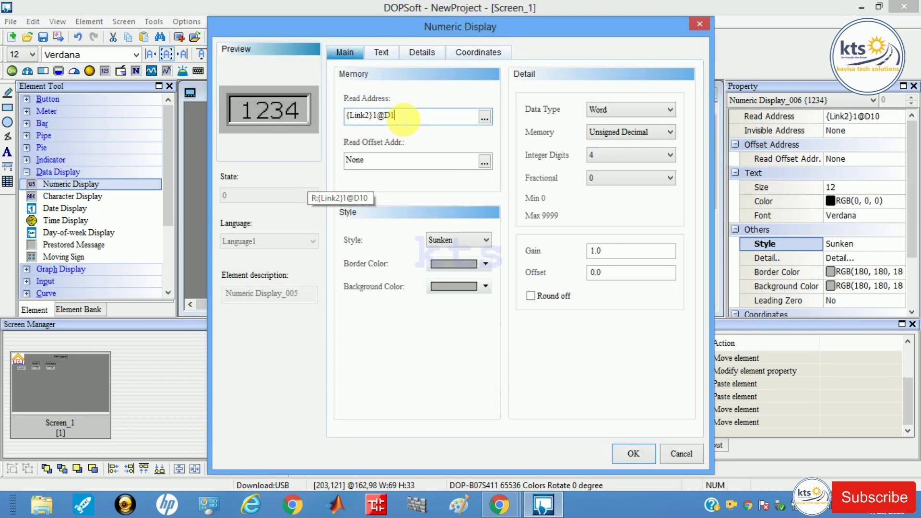
type("1")
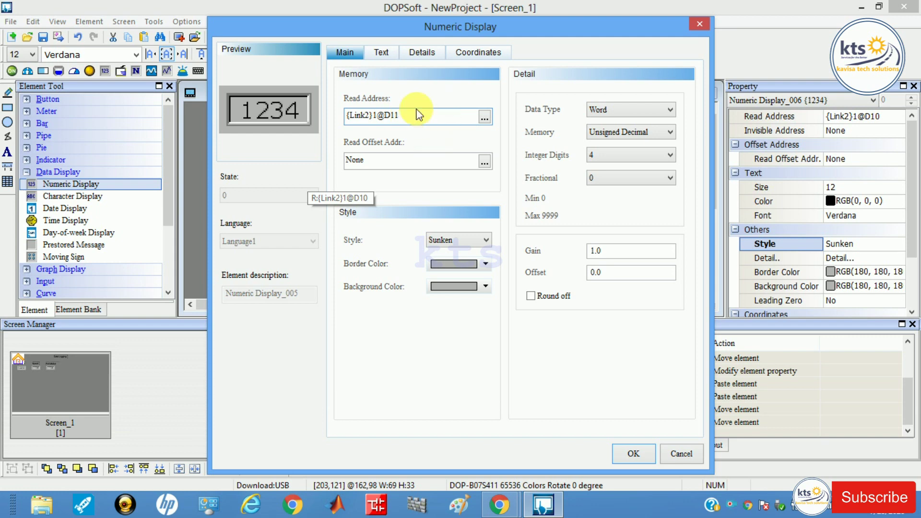
left_click(636, 453)
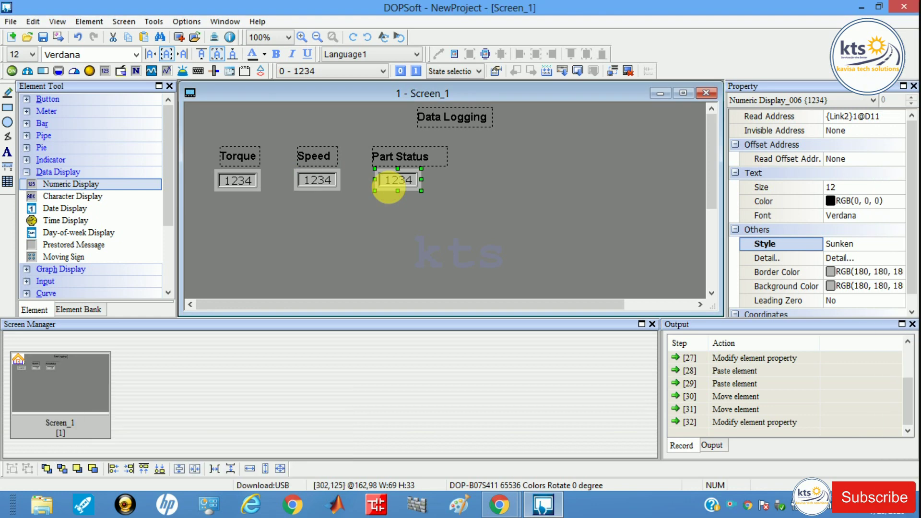
Set the read address of the display beneath Part Status to {Link2}1@D12.
double_click(389, 186)
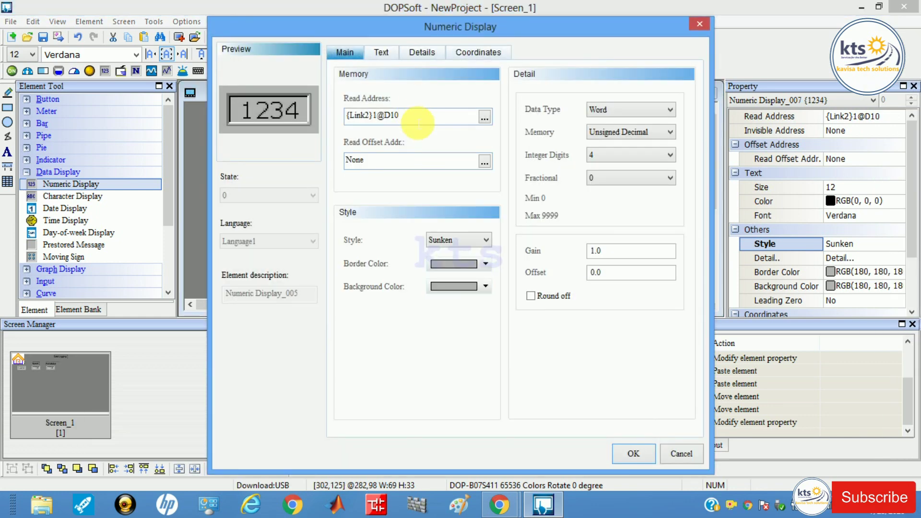
type("2")
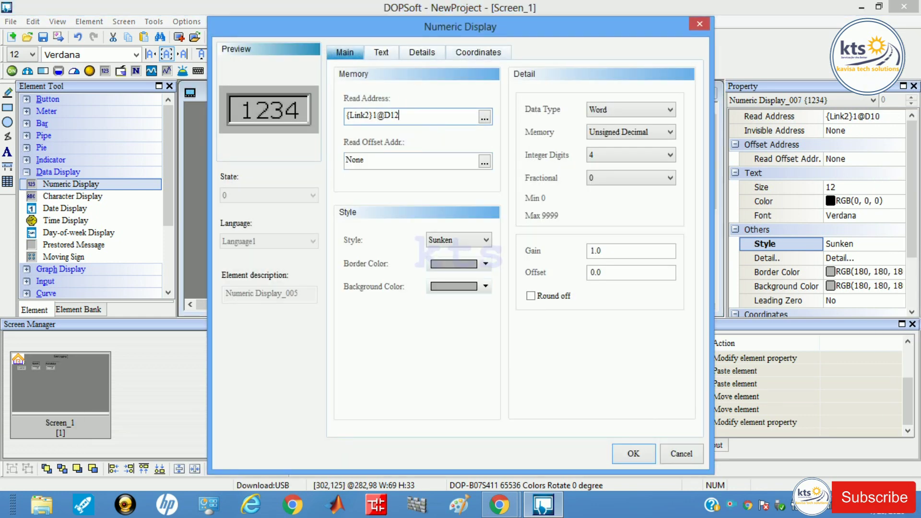
left_click(634, 455)
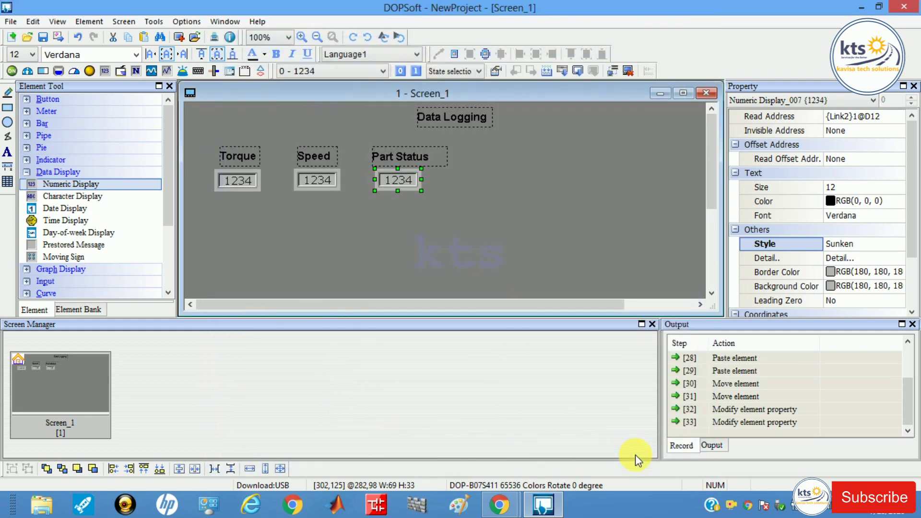
left_click(390, 246)
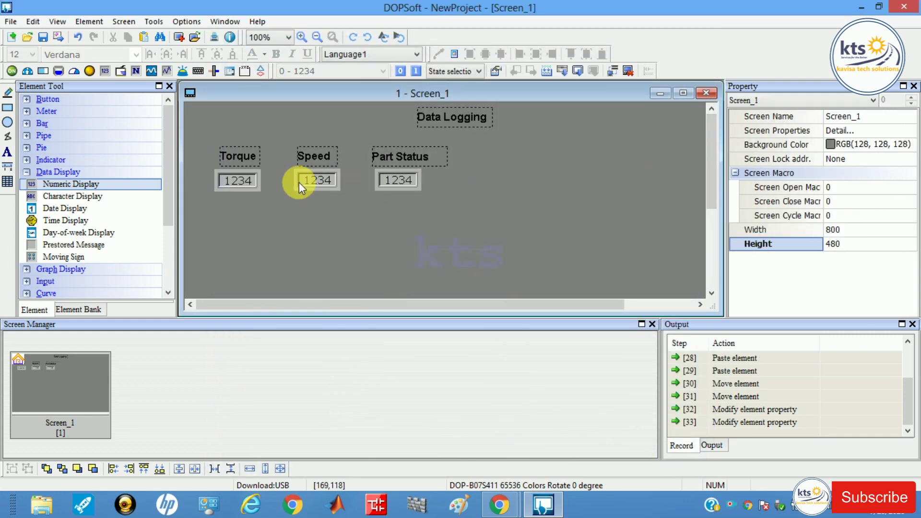
Place an Increment button of about 25 by 23 beneath the Torque display, at about X 47, Y 137.
left_click(27, 172)
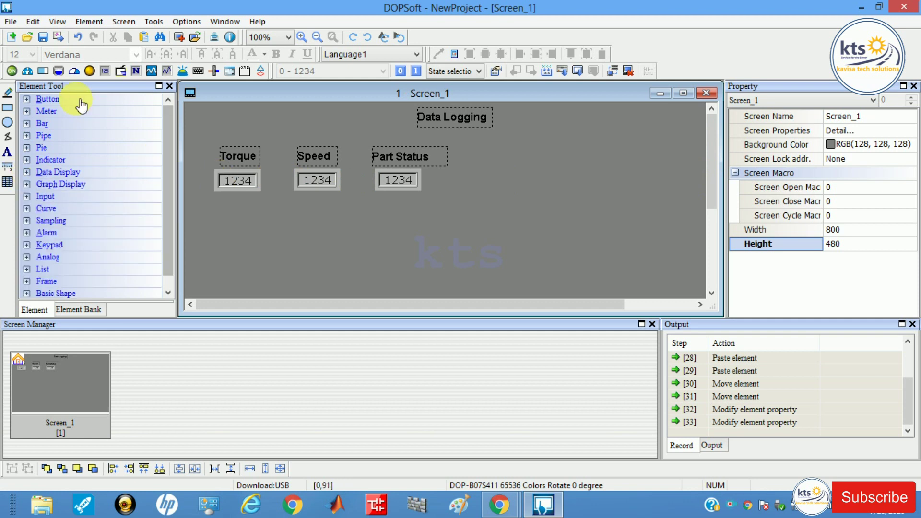
left_click(28, 100)
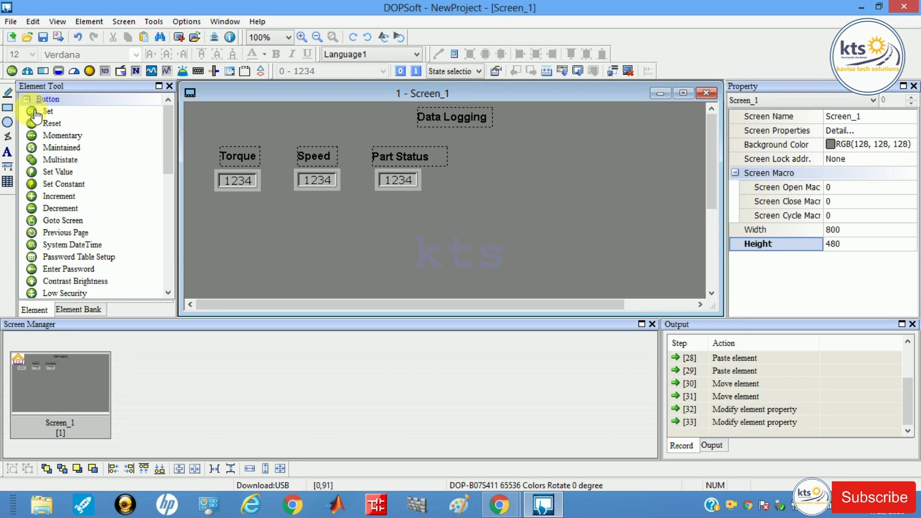
left_click(32, 196)
left_click_drag(31, 196, 229, 202)
left_click(222, 199)
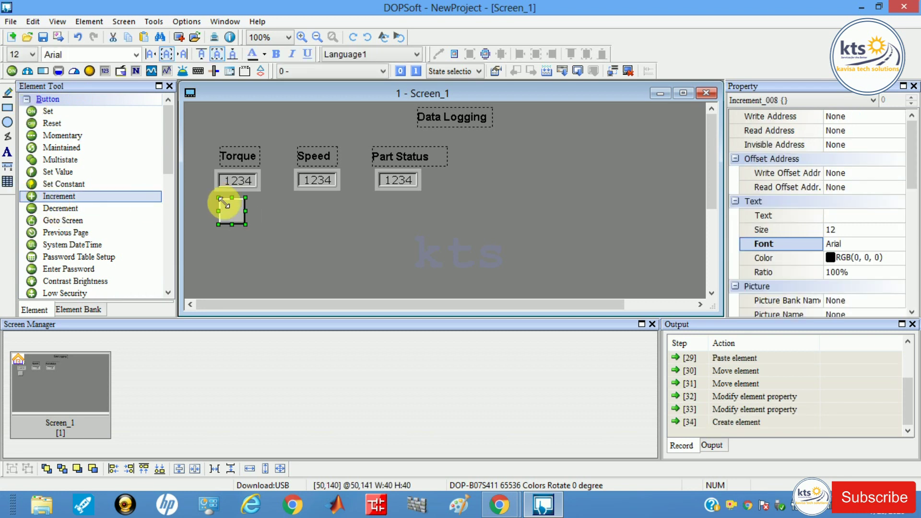
left_click_drag(240, 210, 233, 215)
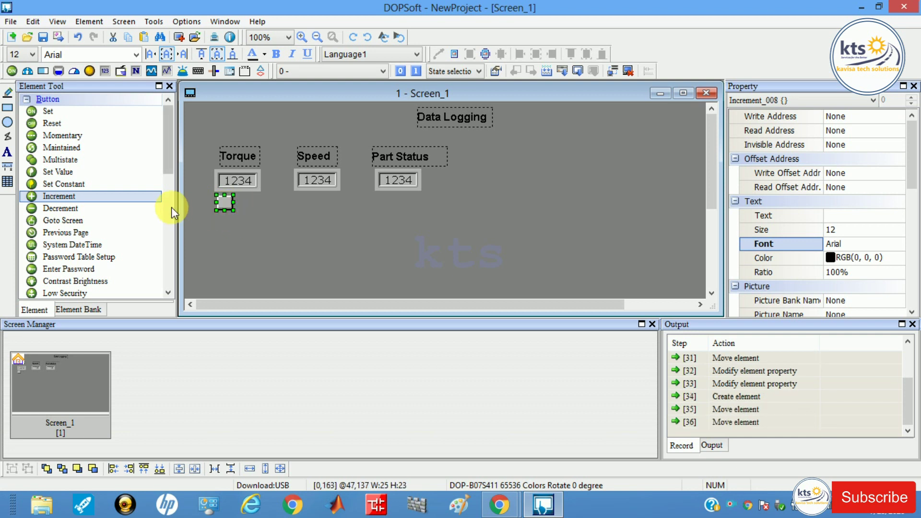
Place a Decrement button of about 24 by 26 beside the Increment button, at about X 87, Y 138.
left_click(62, 208)
left_click(248, 201)
left_click_drag(249, 203, 266, 218)
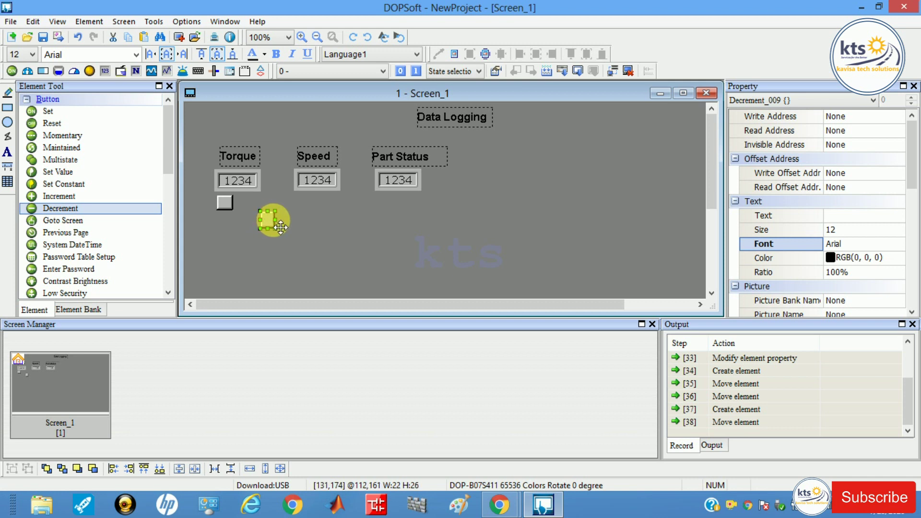
left_click_drag(276, 220, 259, 211)
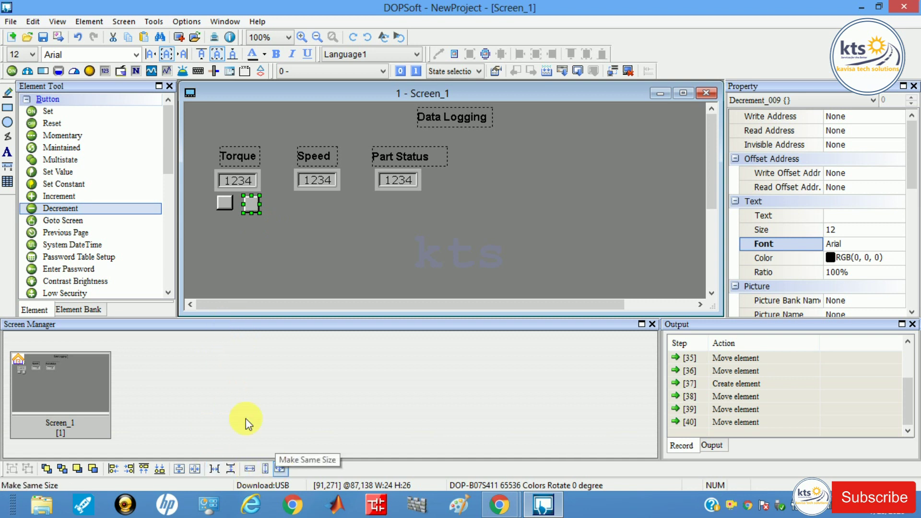
Make the Decrement button beneath the Torque display the same size as the Increment button beside it.
left_click(221, 207)
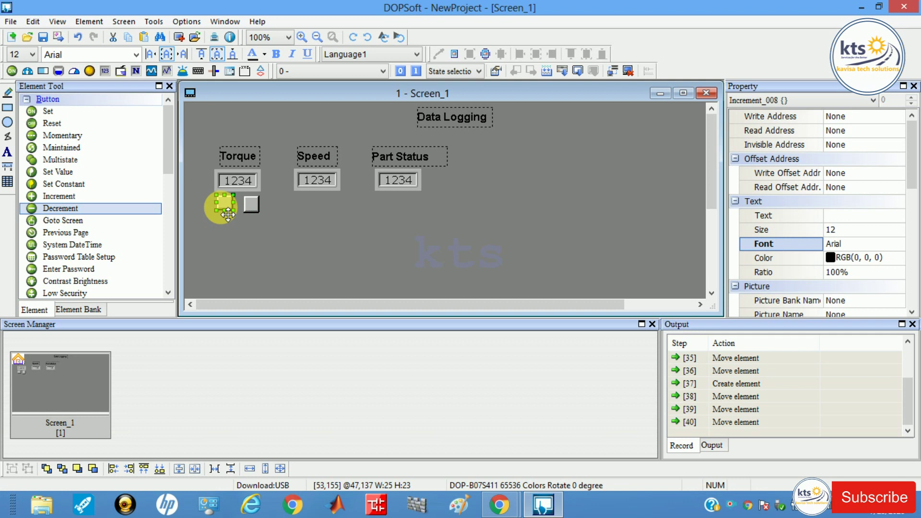
left_click(246, 205, "ctrl")
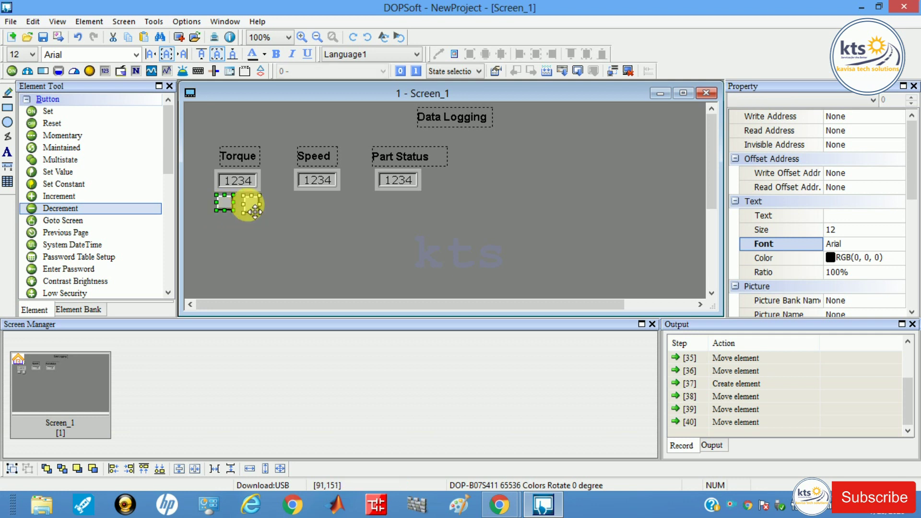
left_click(281, 471)
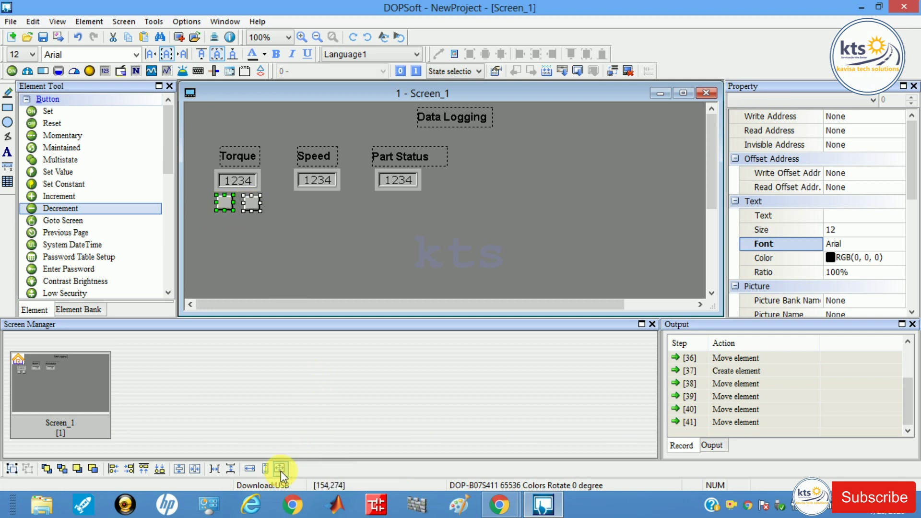
left_click(255, 244)
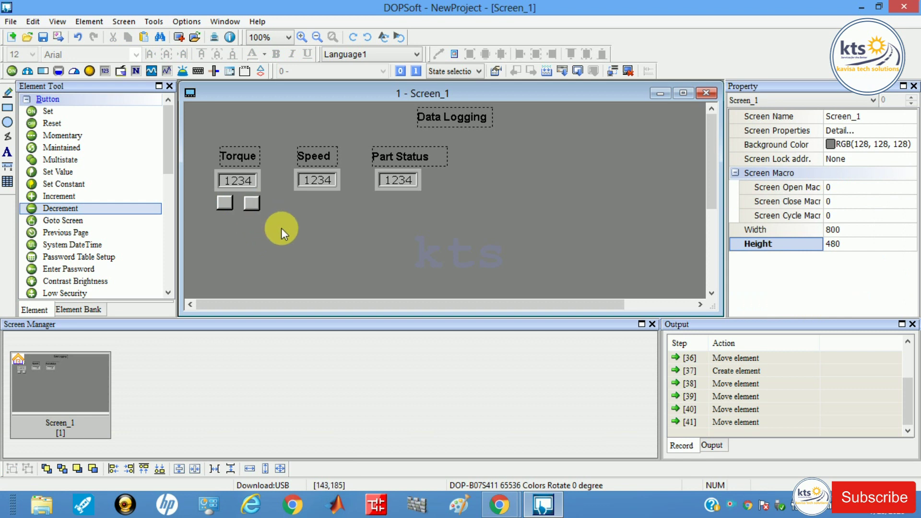
Duplicate the Increment and Decrement button pair twice, placing one copy beneath the Part Status display and one beneath the Speed display.
left_click(213, 198)
key("ctrl+v")
key("ctrl+v")
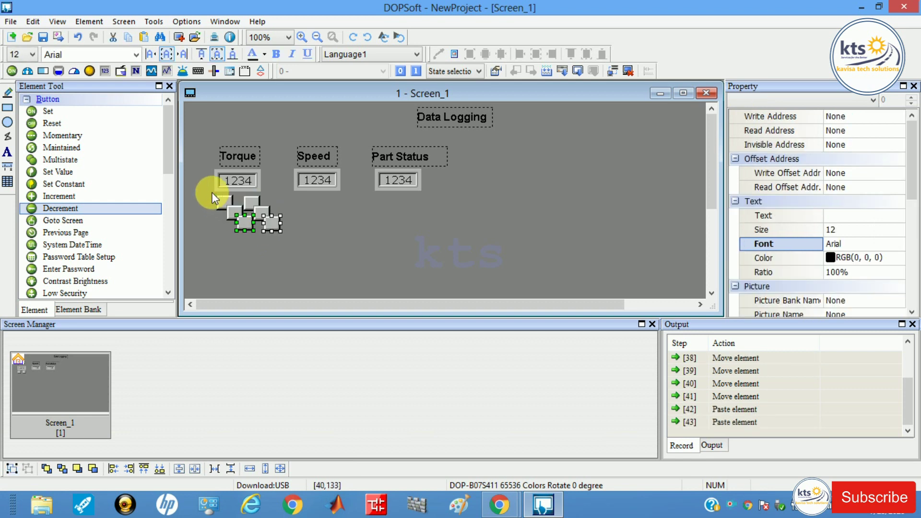
left_click_drag(255, 230, 395, 212)
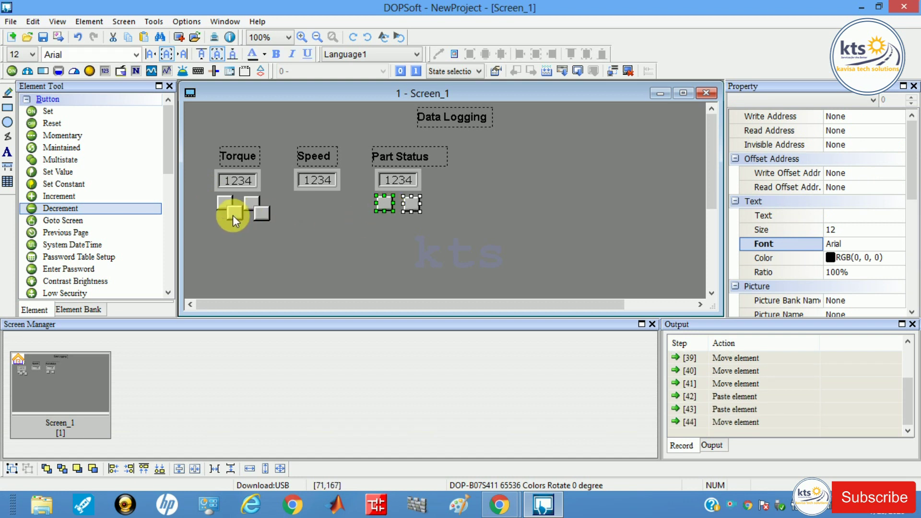
left_click(290, 233)
left_click_drag(227, 203, 307, 208)
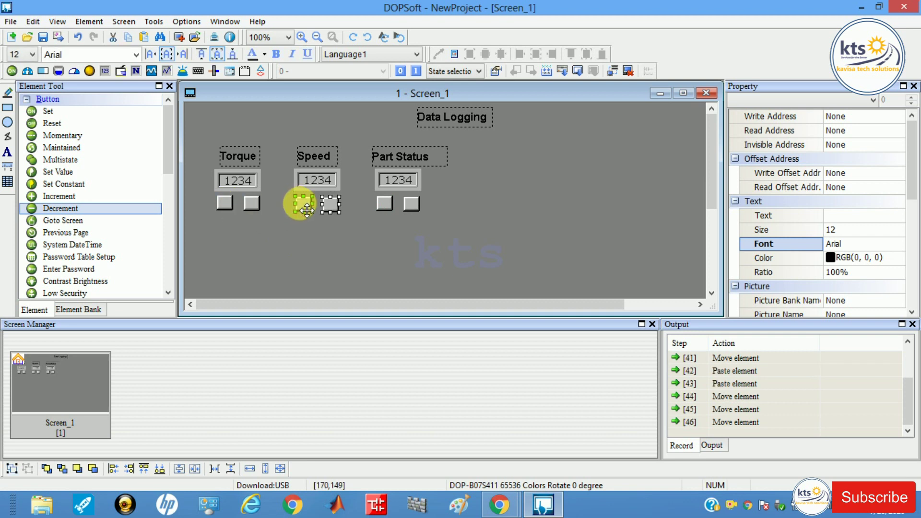
left_click(468, 238)
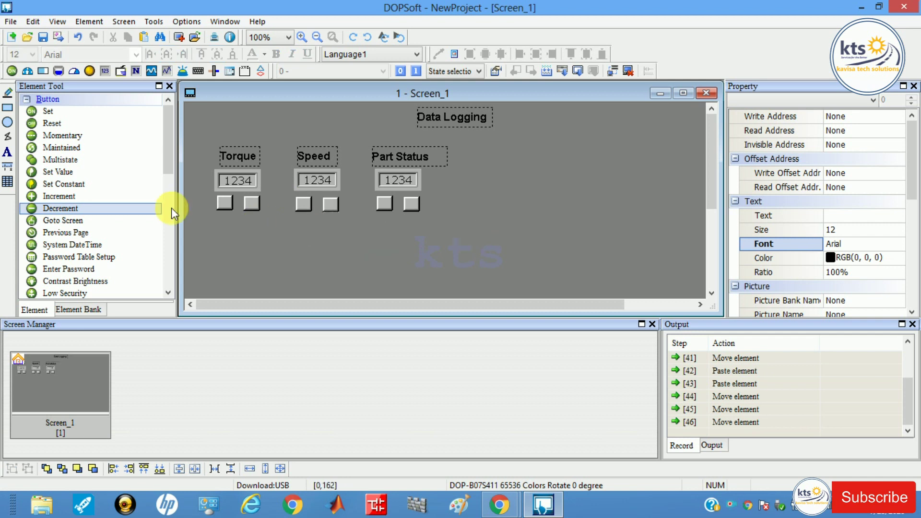
Align all six increment and decrement buttons on a common horizontal centre line.
left_click_drag(182, 191, 426, 217)
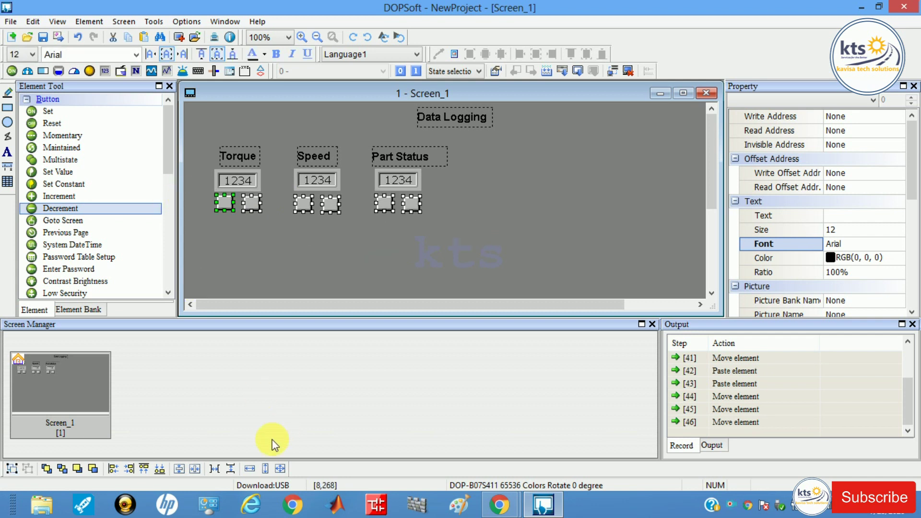
left_click(183, 470)
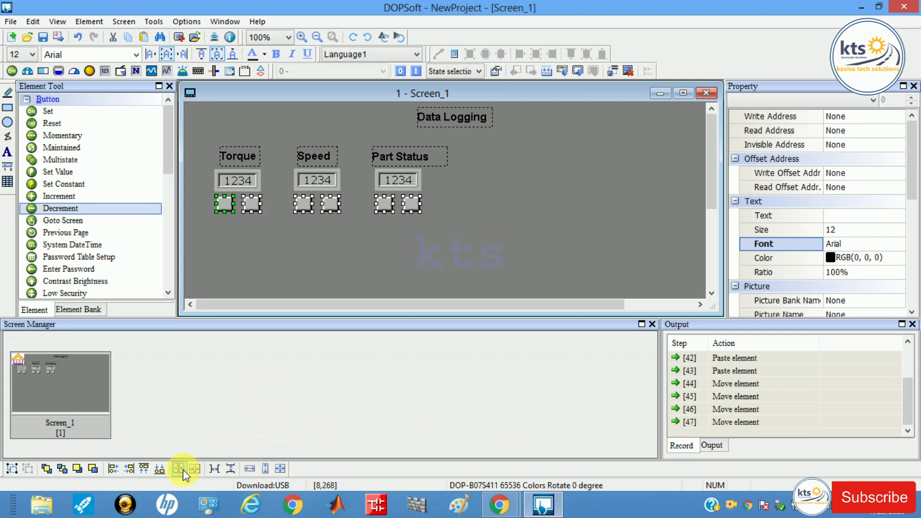
left_click(270, 244)
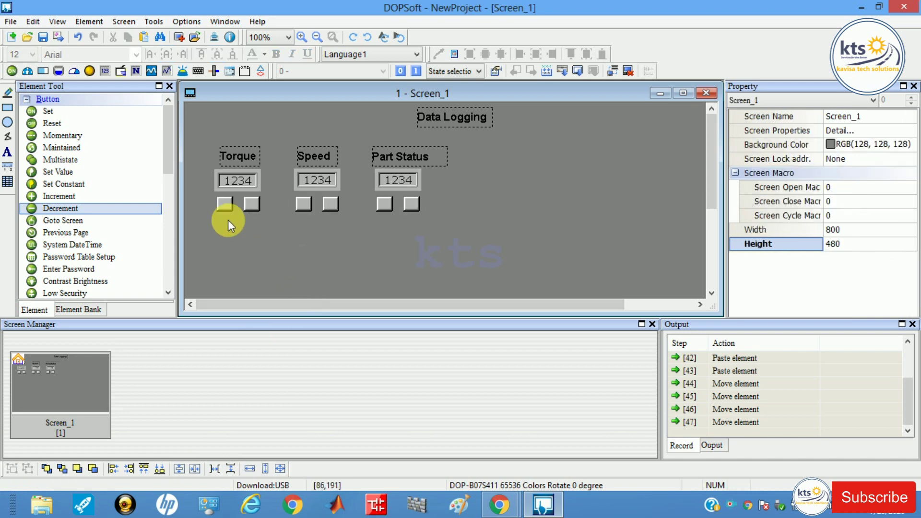
Set the write address of the Increment button beneath Torque to {Link2}1@D10.
double_click(222, 205)
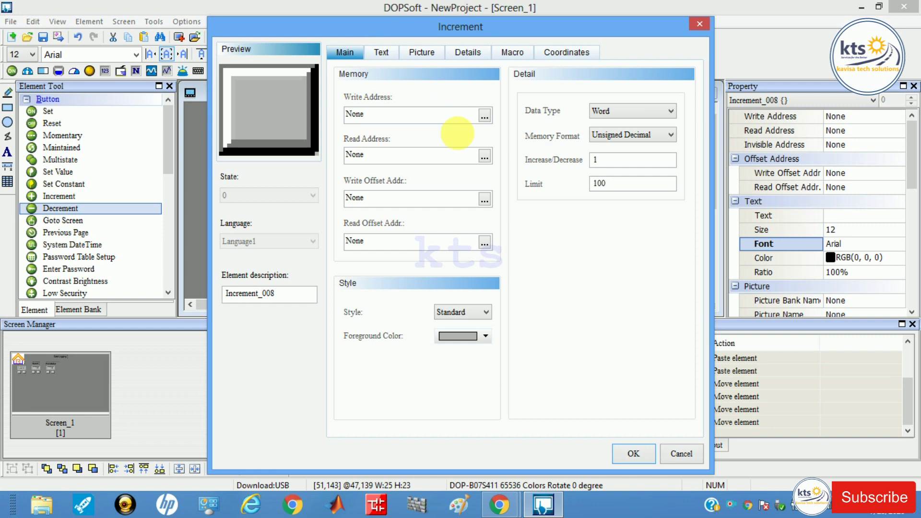
left_click(484, 116)
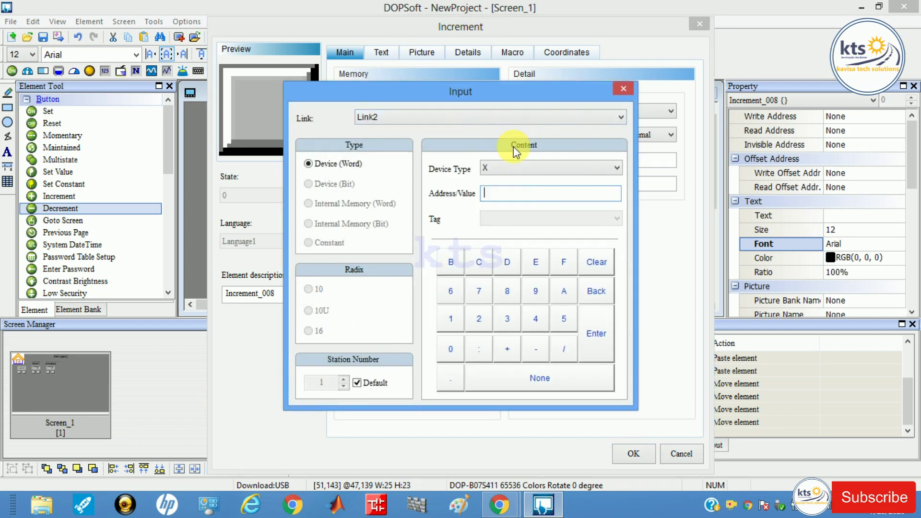
left_click(512, 168)
key("Down")
key("Return")
left_click(513, 173)
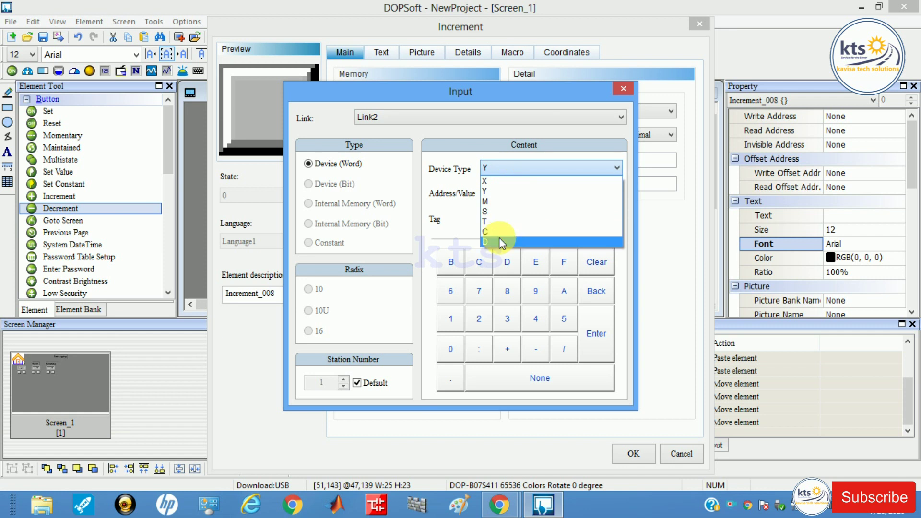
left_click(499, 237)
type("10")
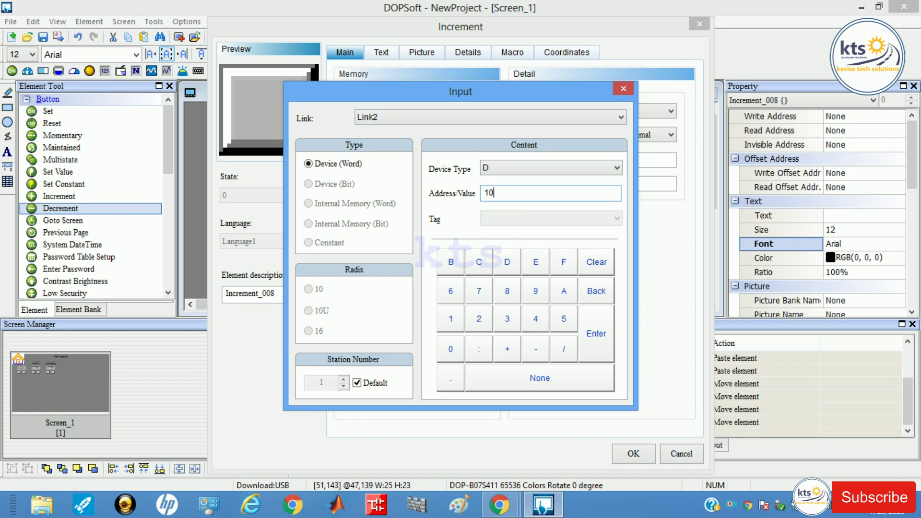
left_click(600, 352)
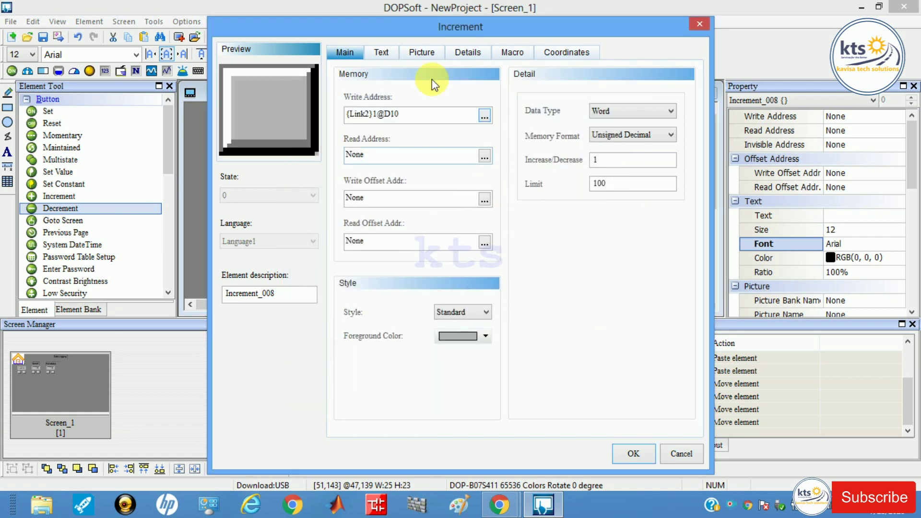
Label the Increment button beneath Torque with a bold "+" and apply its settings.
left_click(384, 55)
left_click(372, 113)
type("+")
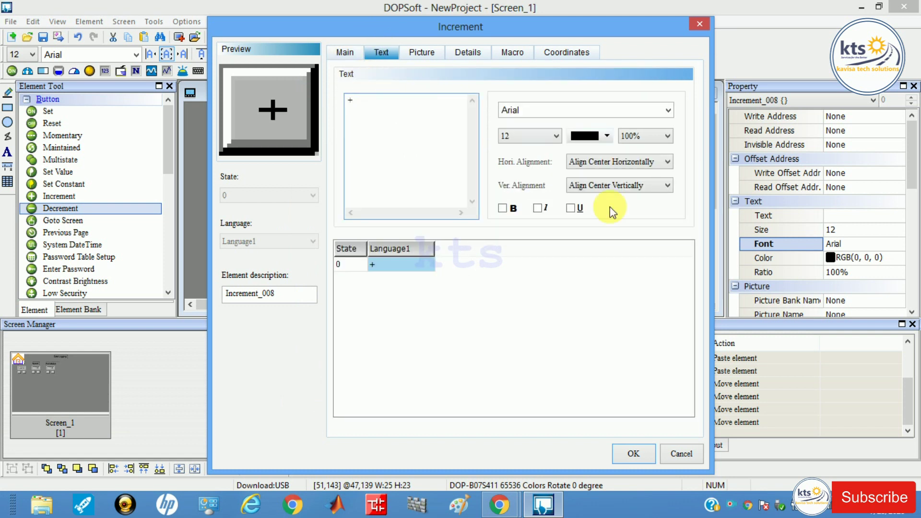
left_click(503, 208)
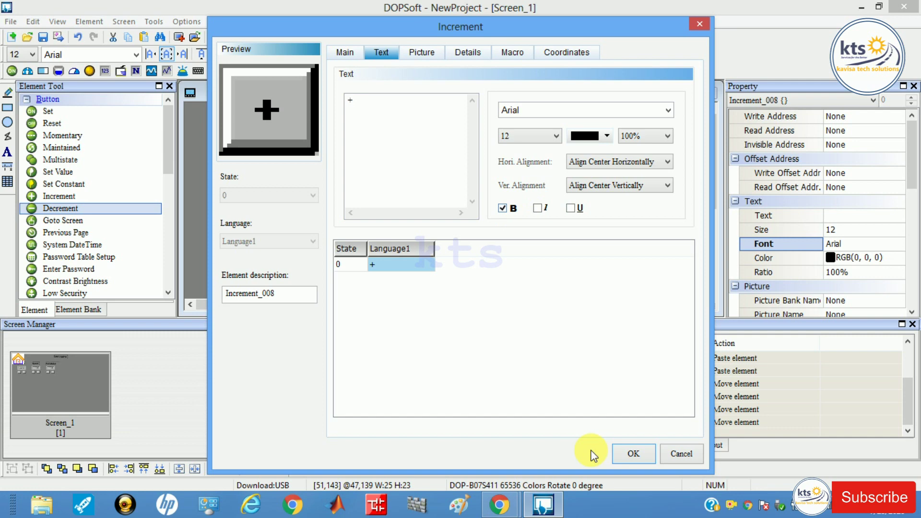
left_click(641, 459)
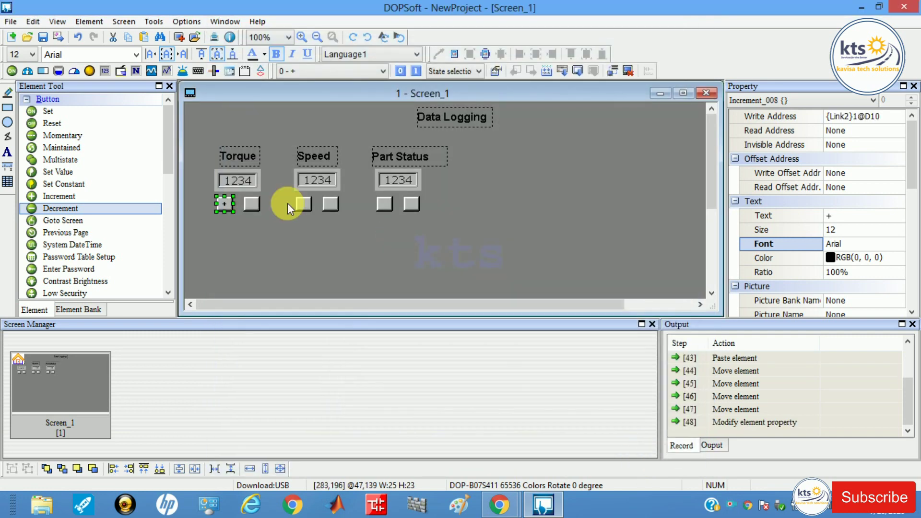
Set the write address of the Decrement button beneath Torque to {Link2}1@D10.
double_click(251, 204)
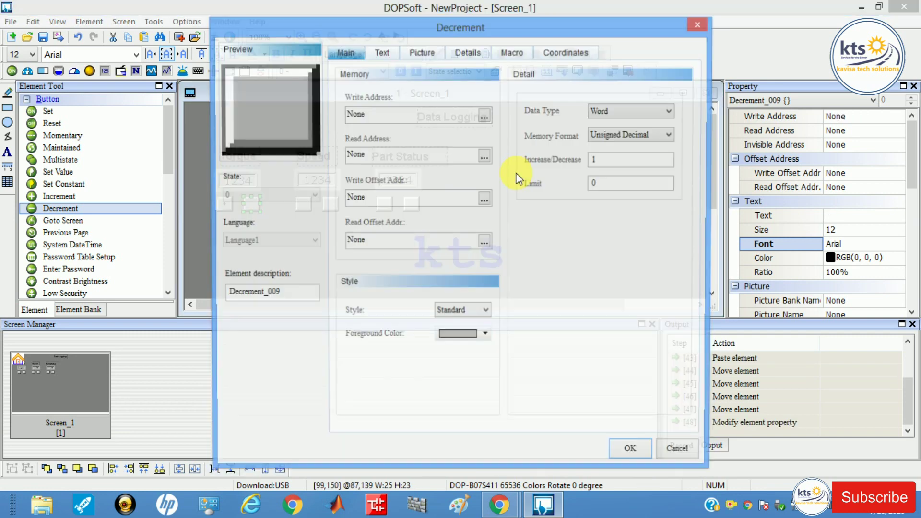
left_click(484, 116)
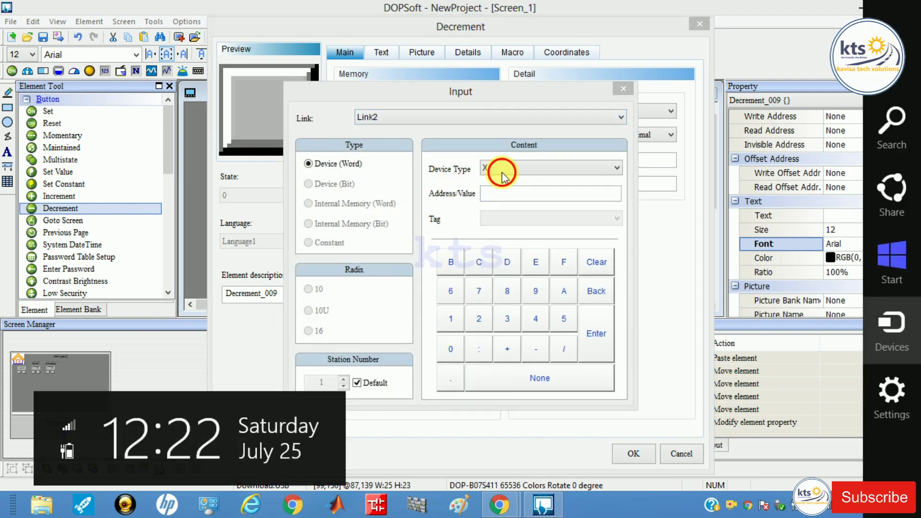
left_click(502, 171)
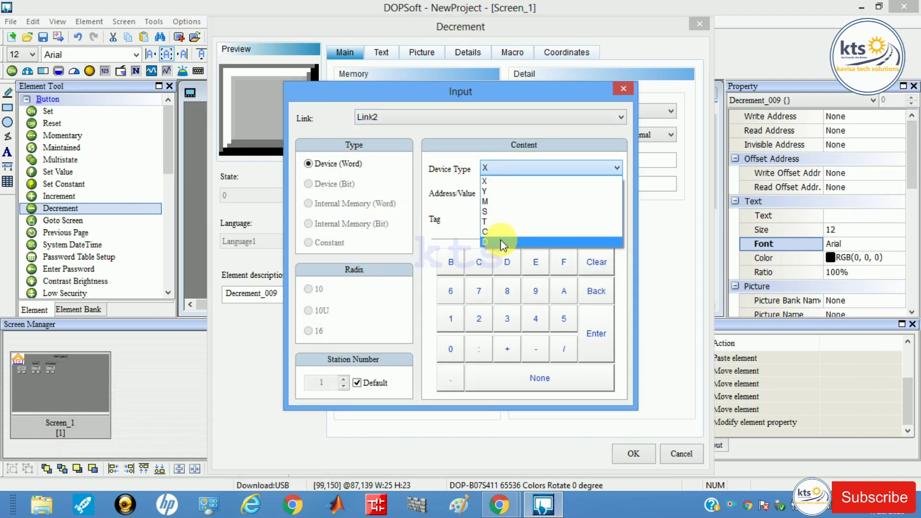
left_click(500, 241)
left_click(516, 193)
type("10")
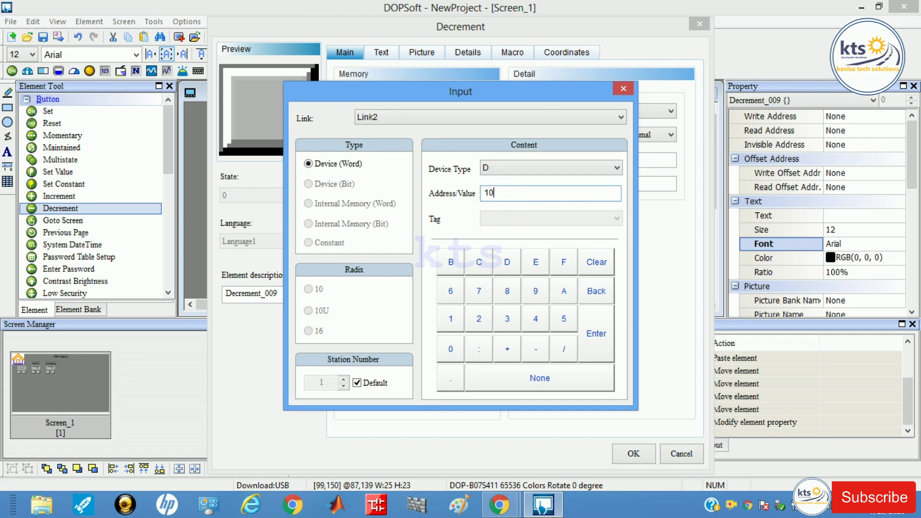
left_click(602, 324)
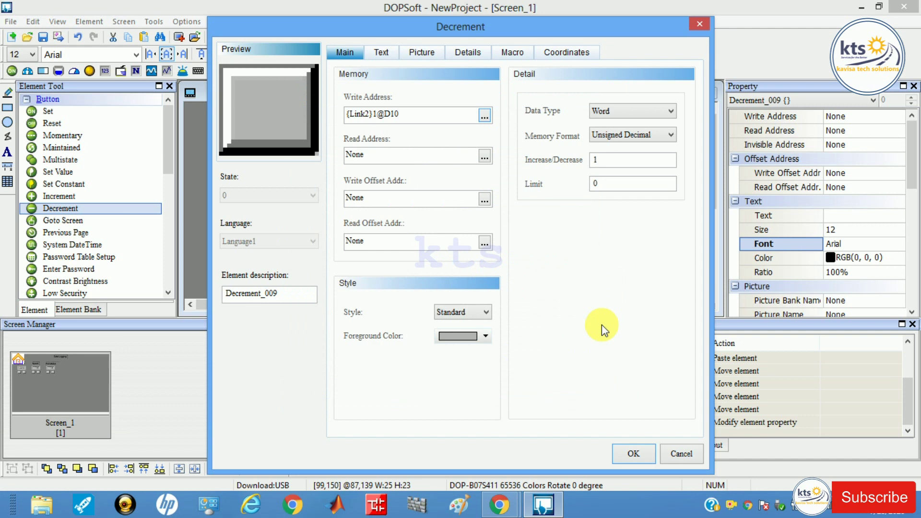
Label the Decrement button beneath Torque with a bold "-" and apply its settings.
left_click(381, 53)
left_click(362, 101)
type("-")
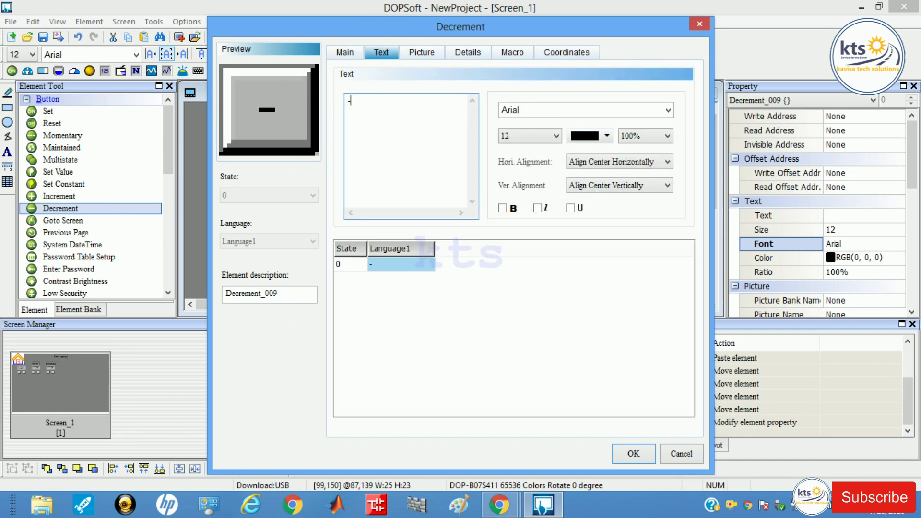
left_click(503, 208)
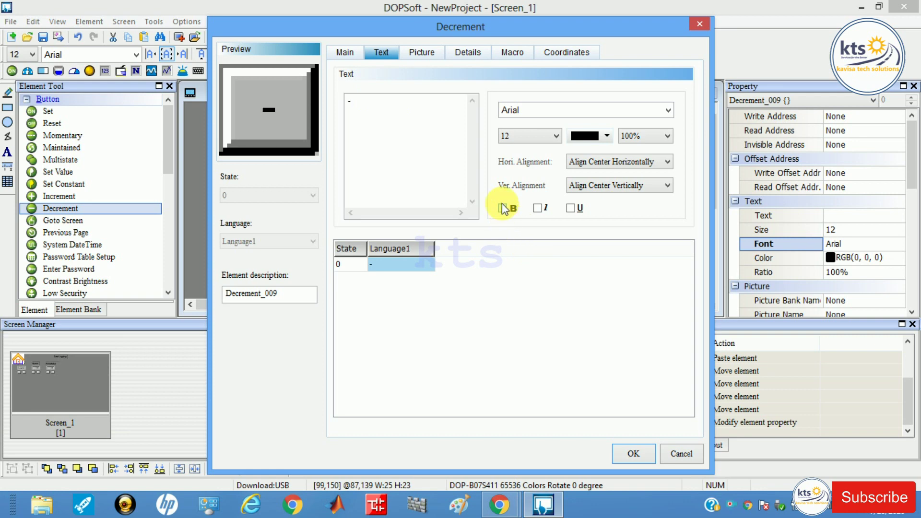
left_click(634, 454)
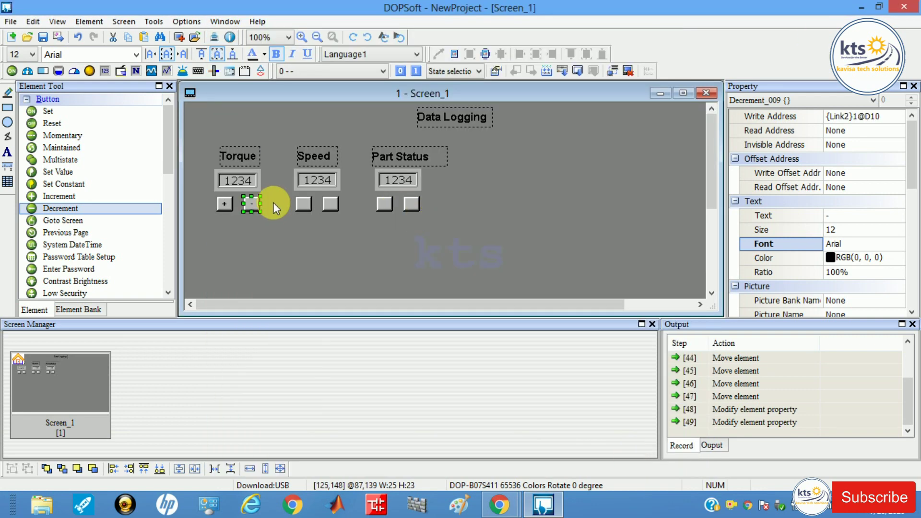
Set the write address of the Increment button beneath Speed to {Link2}1@D11.
double_click(303, 204)
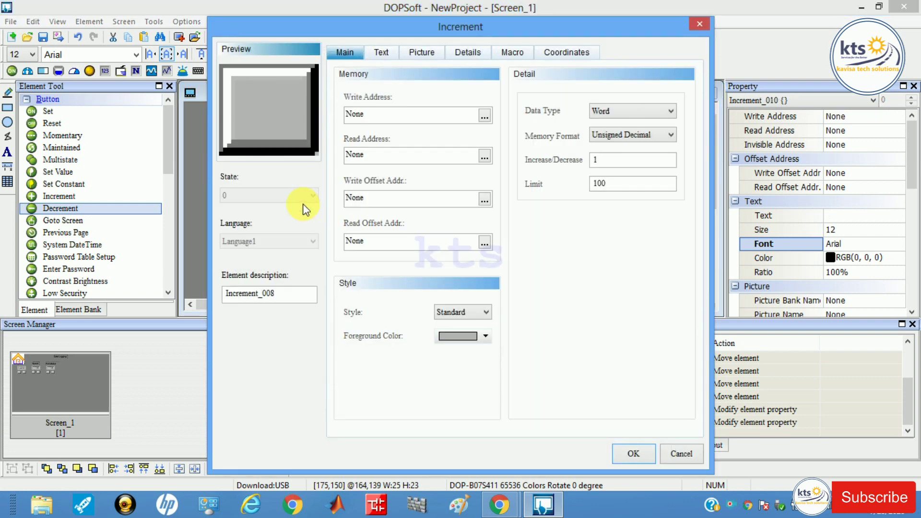
left_click(483, 116)
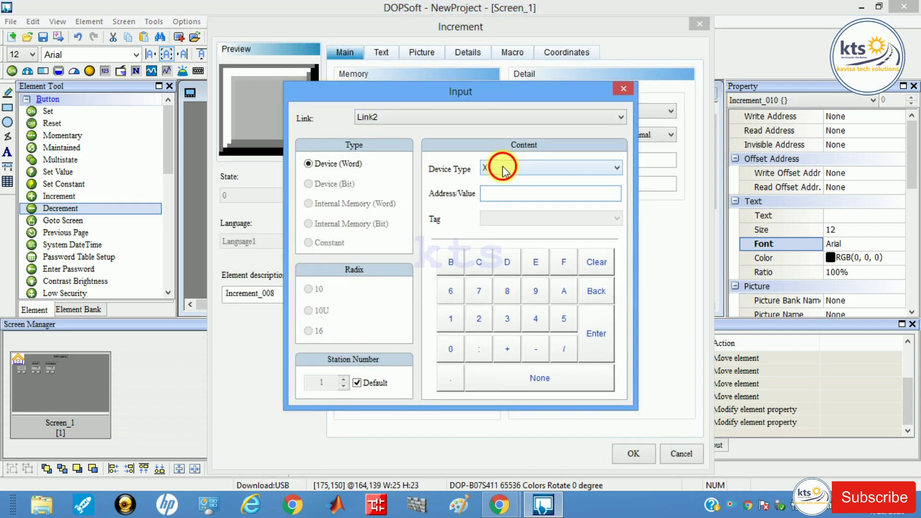
left_click(500, 168)
left_click(502, 239)
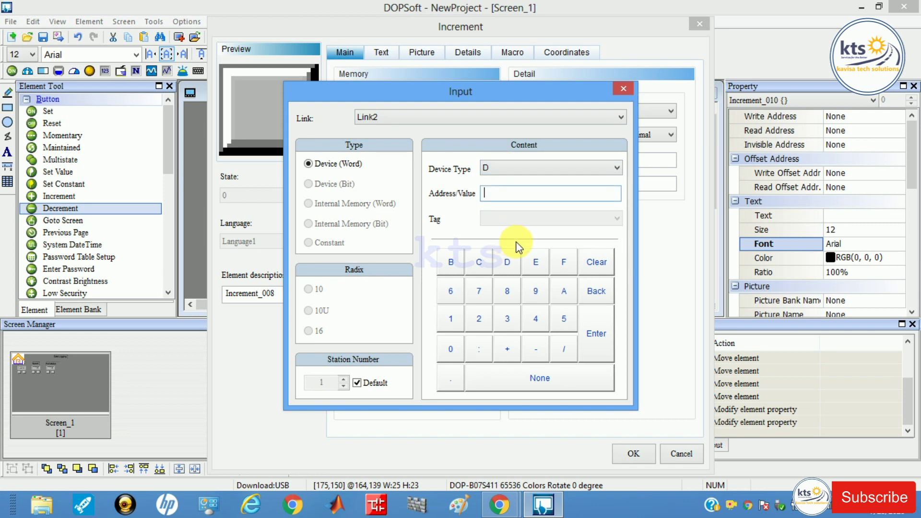
left_click(445, 319)
left_click(445, 318)
left_click(594, 335)
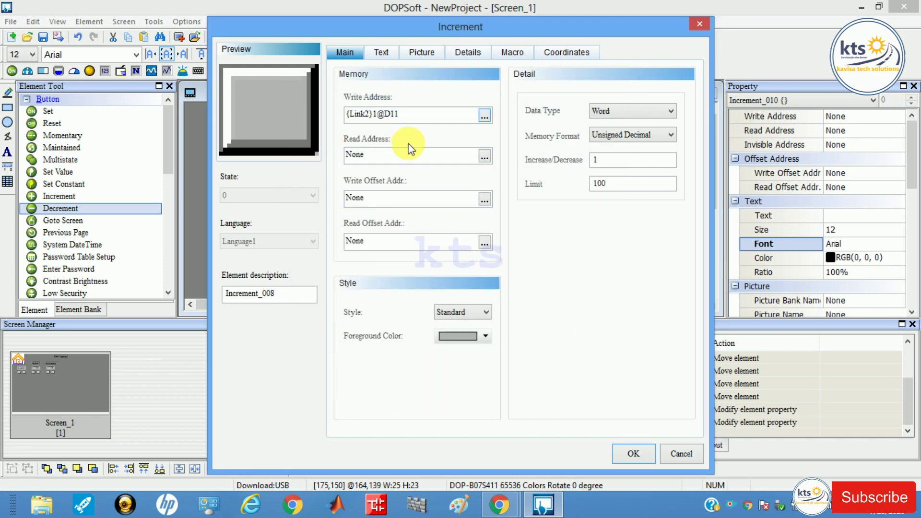
Label the Increment button beneath Speed with a bold "+" and apply its settings.
left_click(395, 54)
left_click(382, 118)
type("+")
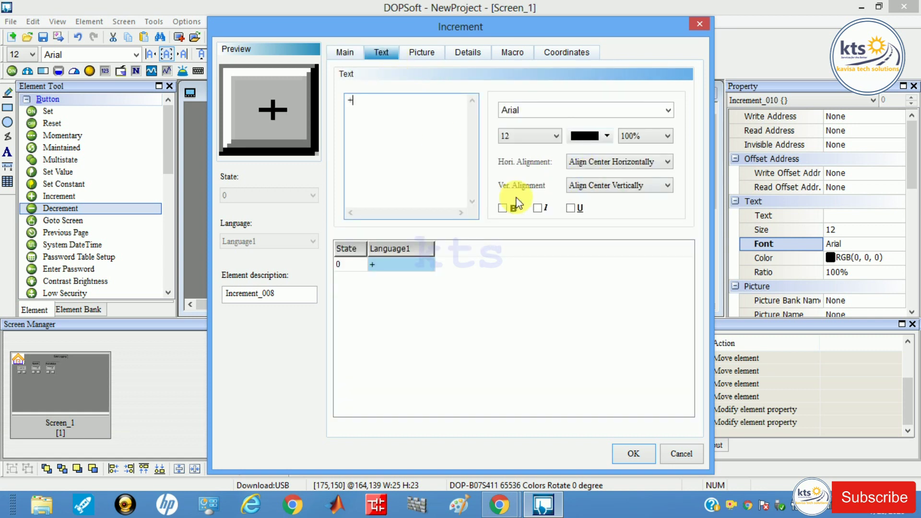
left_click(503, 208)
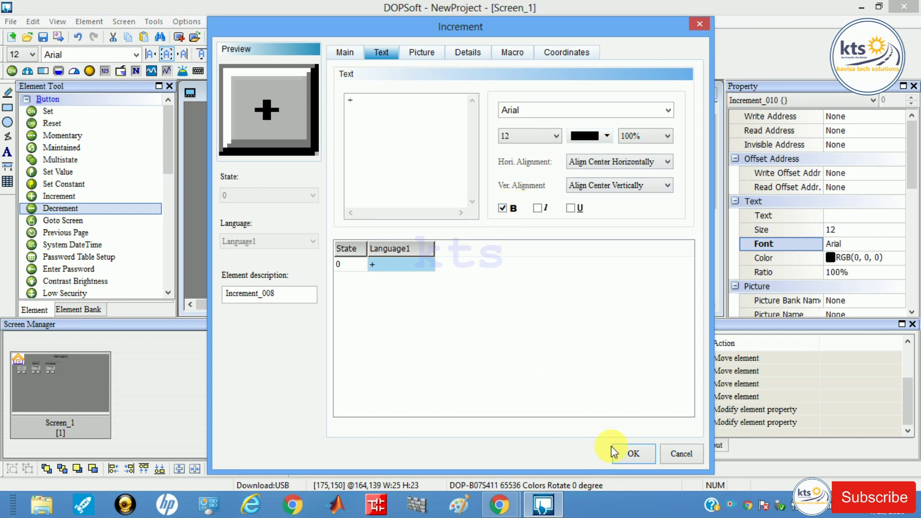
left_click(632, 453)
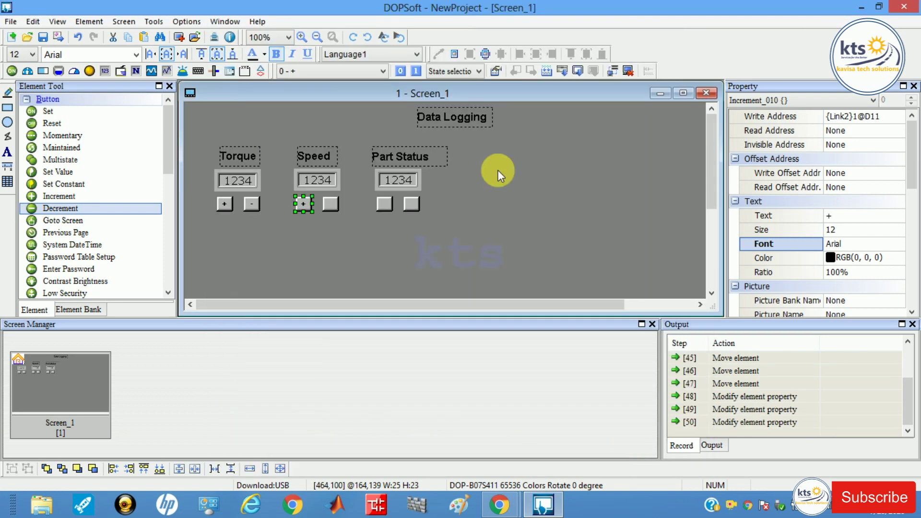
Set the write address of the Decrement button beneath Speed to {Link2}1@D11.
double_click(330, 204)
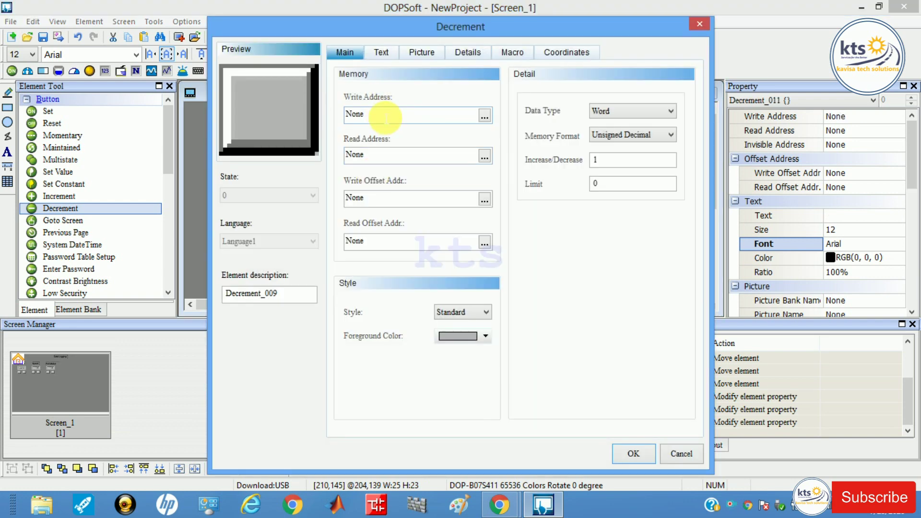
left_click(385, 116)
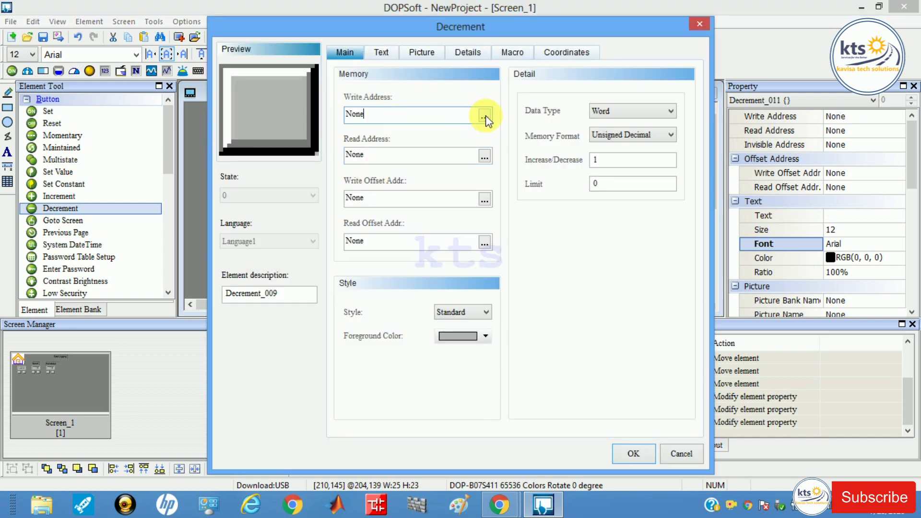
left_click(484, 115)
left_click(497, 171)
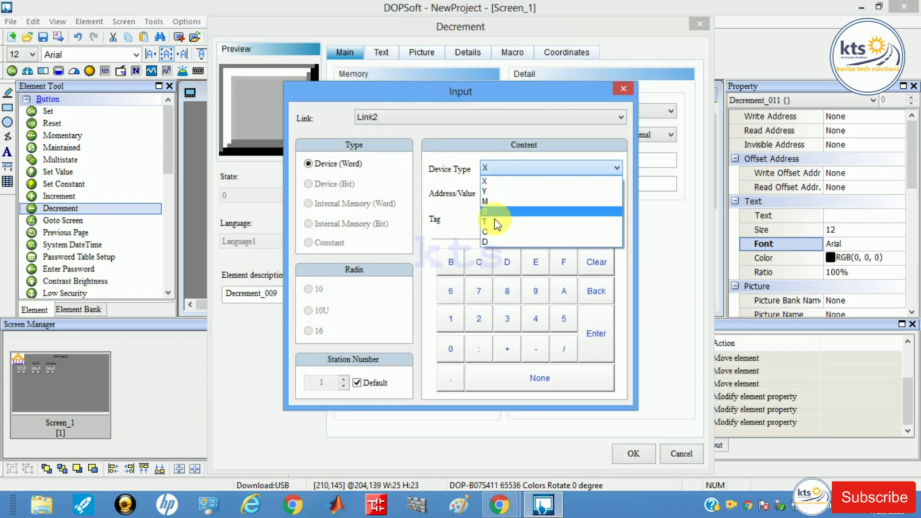
left_click(494, 237)
type("11")
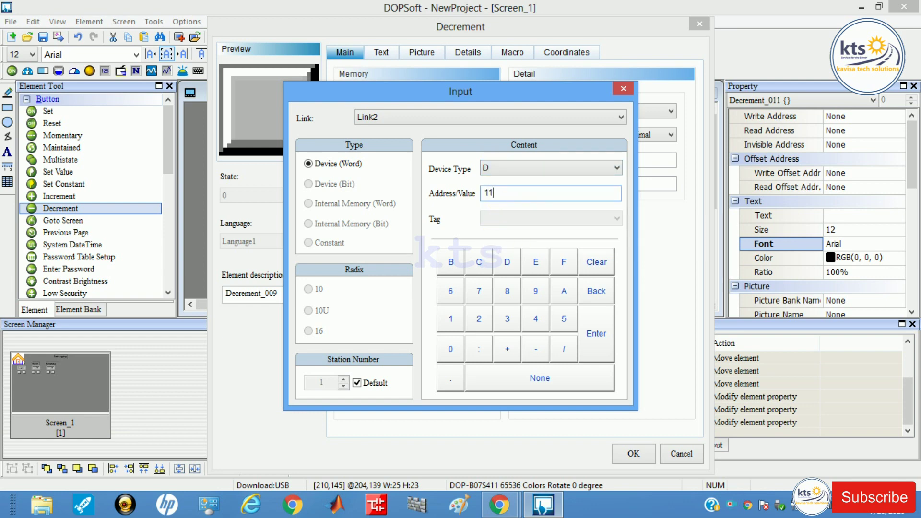
left_click(602, 333)
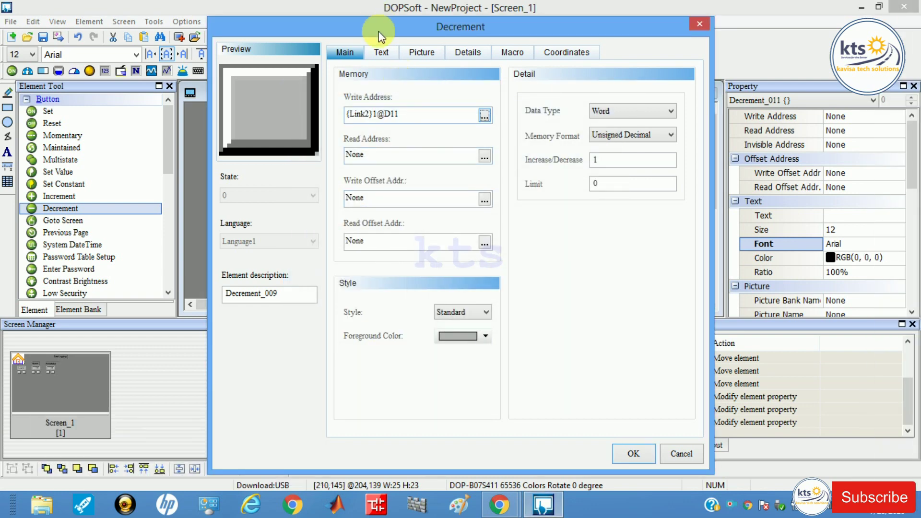
Label the Decrement button beneath Speed with a bold "-" and apply its settings.
left_click(386, 54)
left_click(373, 117)
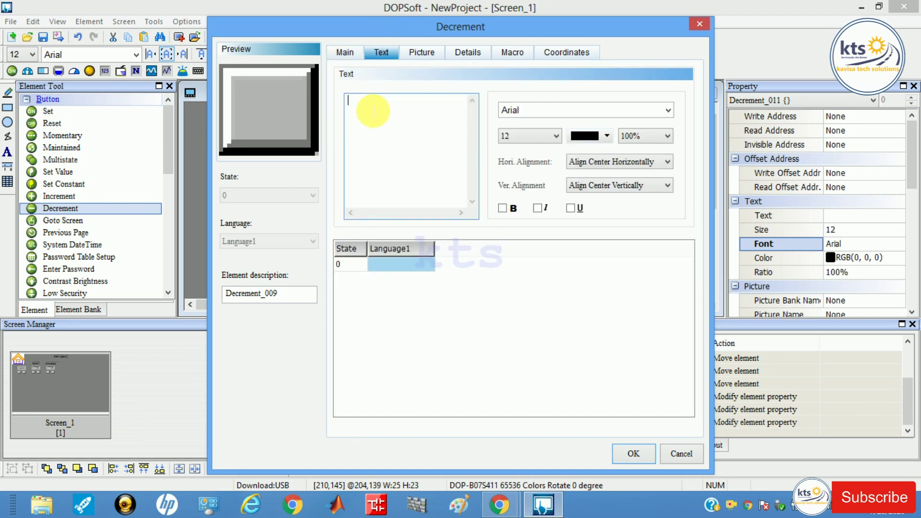
type("-")
left_click(504, 209)
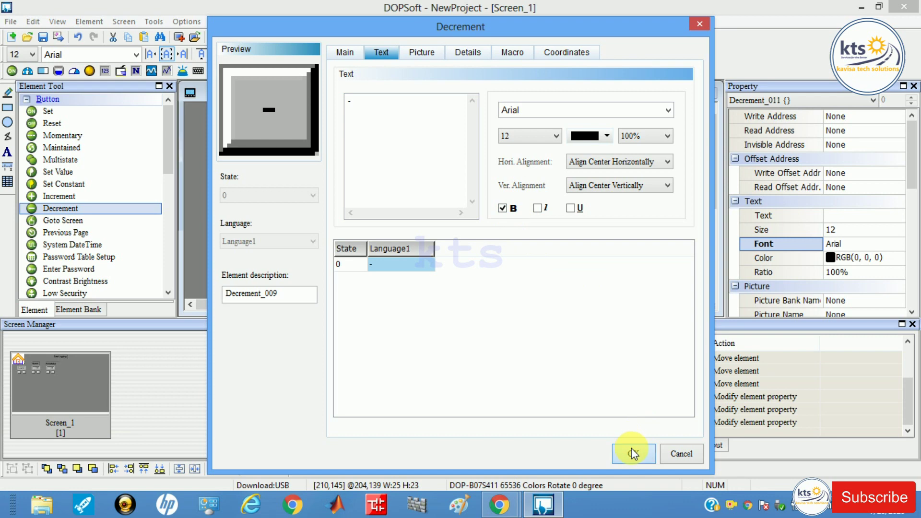
left_click(632, 449)
key("super+c")
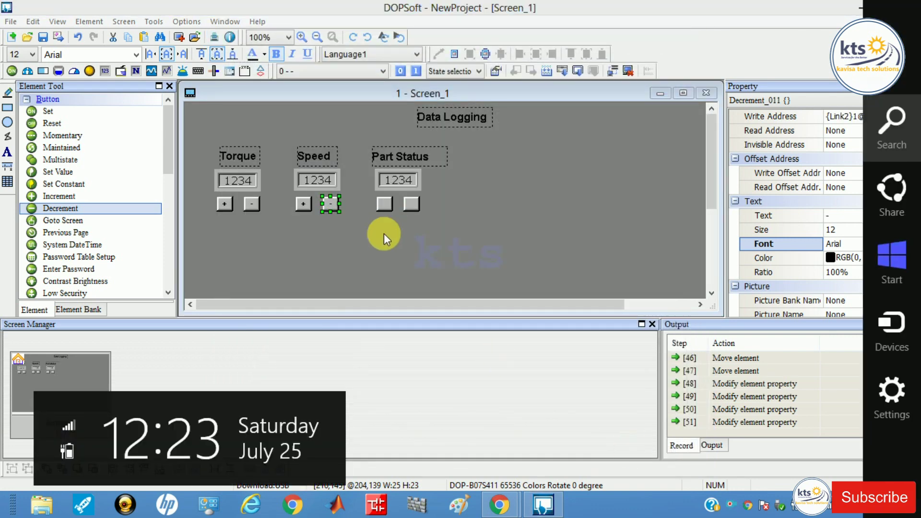
Review the write address and limit of the Increment button beneath Speed, leaving its settings as they are.
double_click(300, 200)
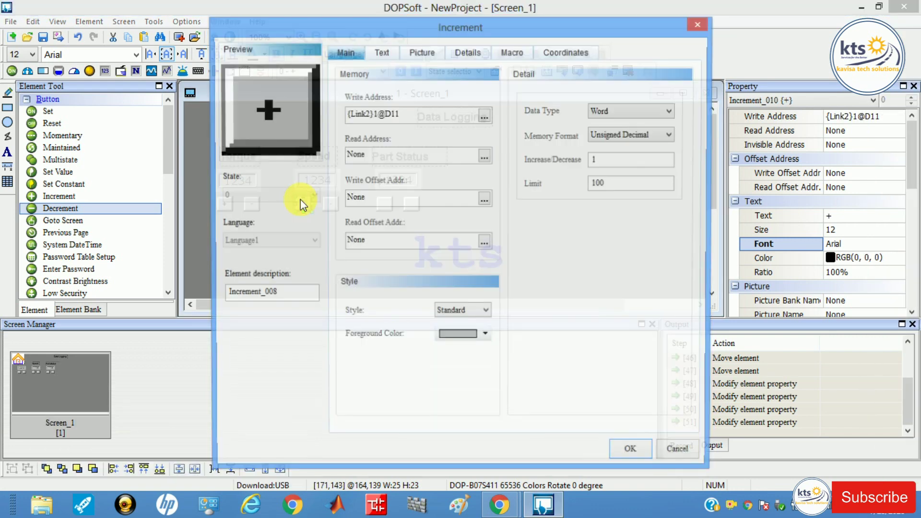
left_click(701, 25)
key("super+c")
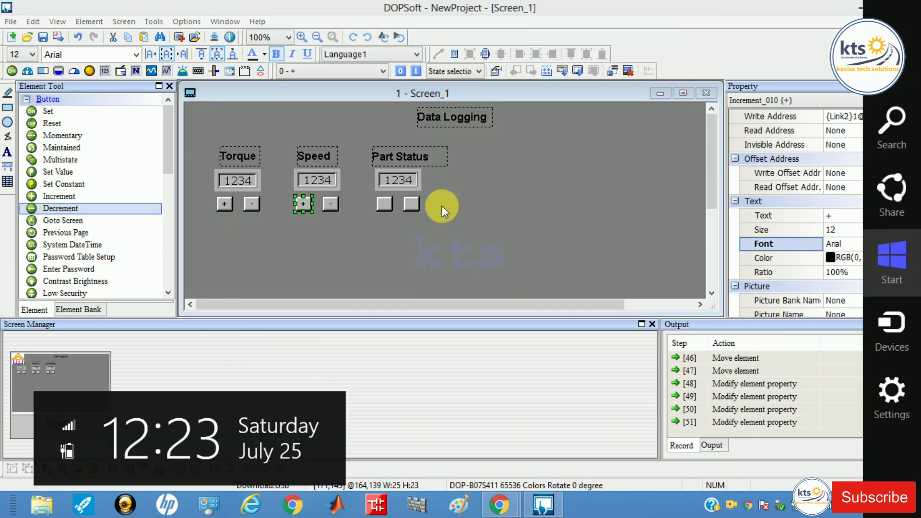
Set the write address of the Increment button beneath Part Status to {Link2}1@D12.
double_click(385, 207)
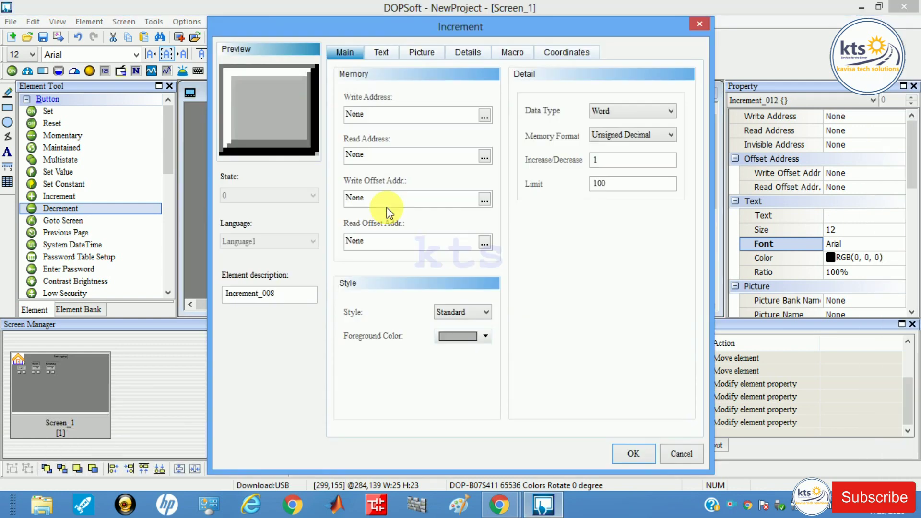
left_click(486, 116)
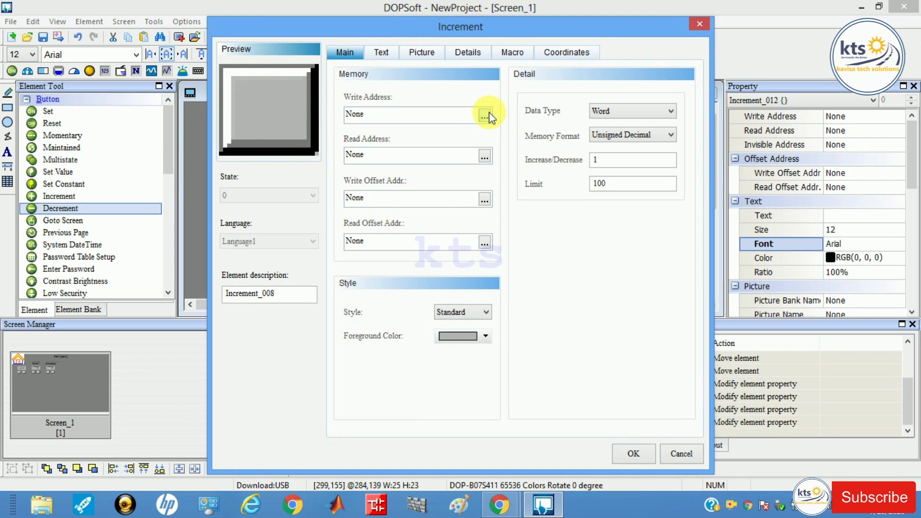
left_click(491, 169)
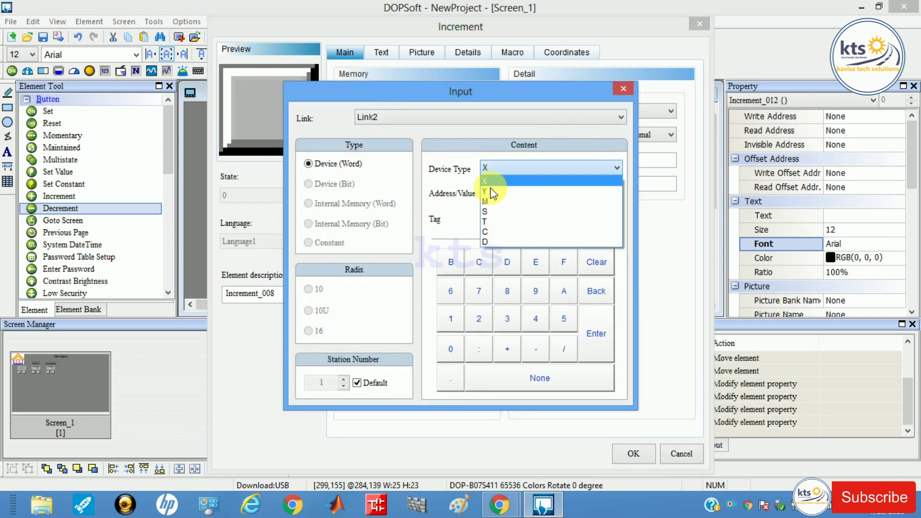
left_click(487, 241)
left_click(509, 201)
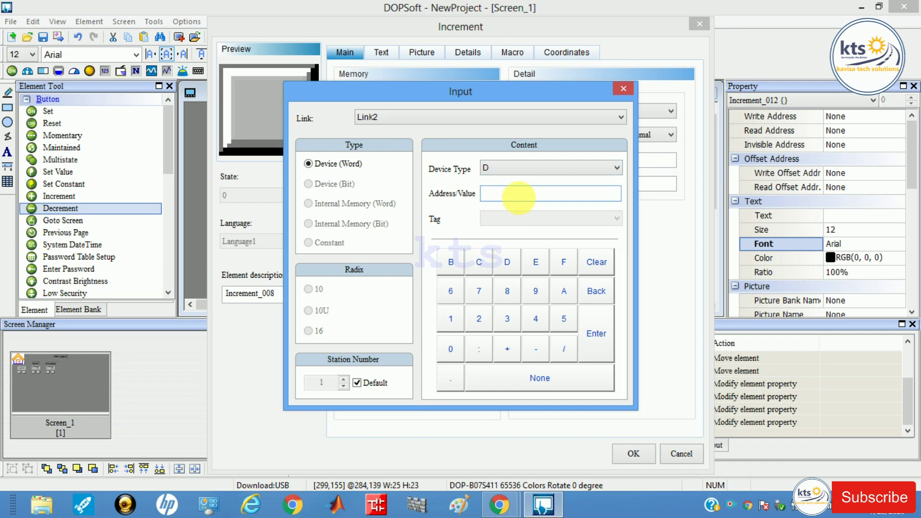
type("12")
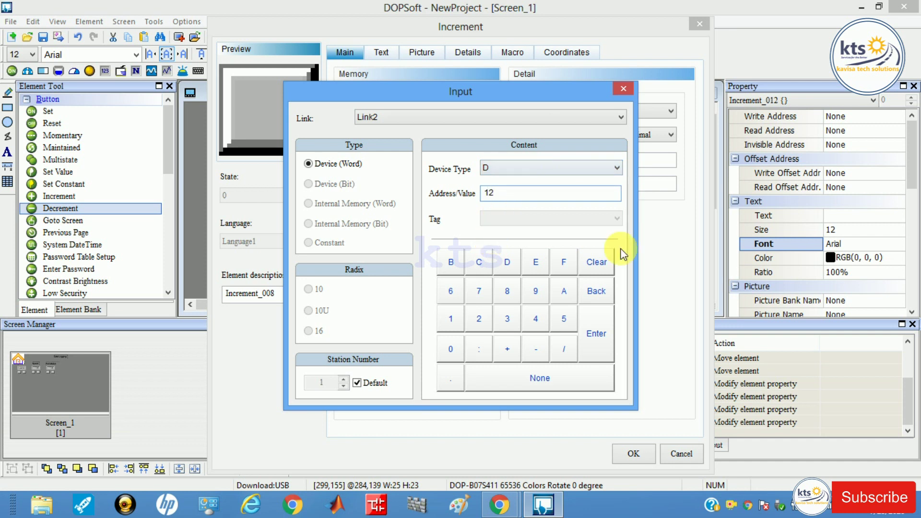
left_click(598, 341)
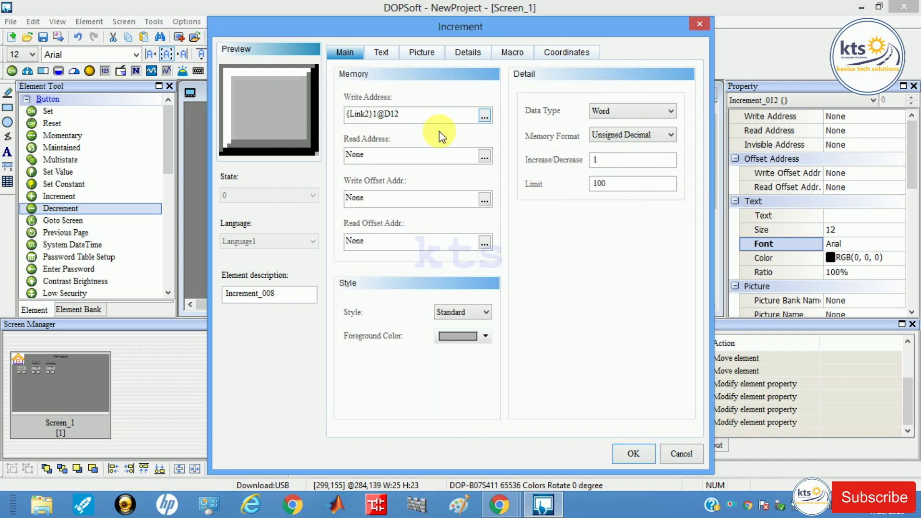
Label the Increment button beneath Part Status with a bold "+" and apply its settings.
left_click(395, 53)
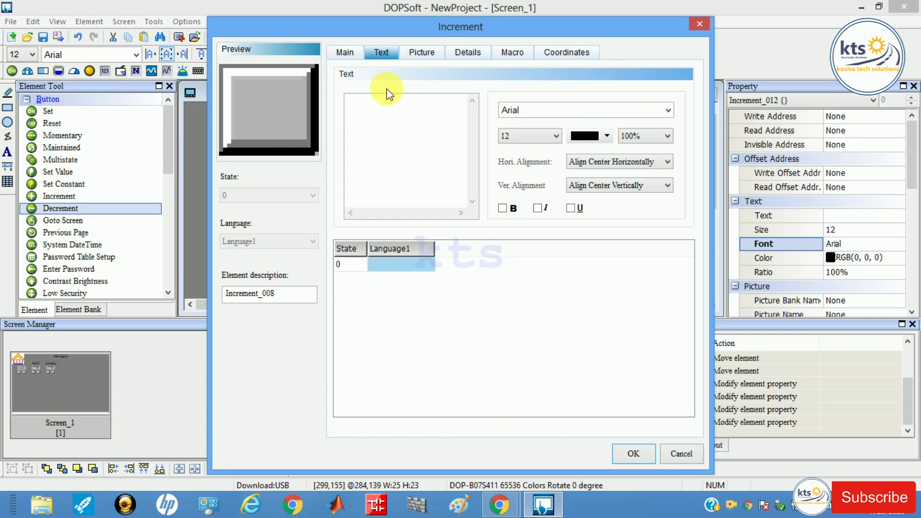
left_click(354, 101)
type("+")
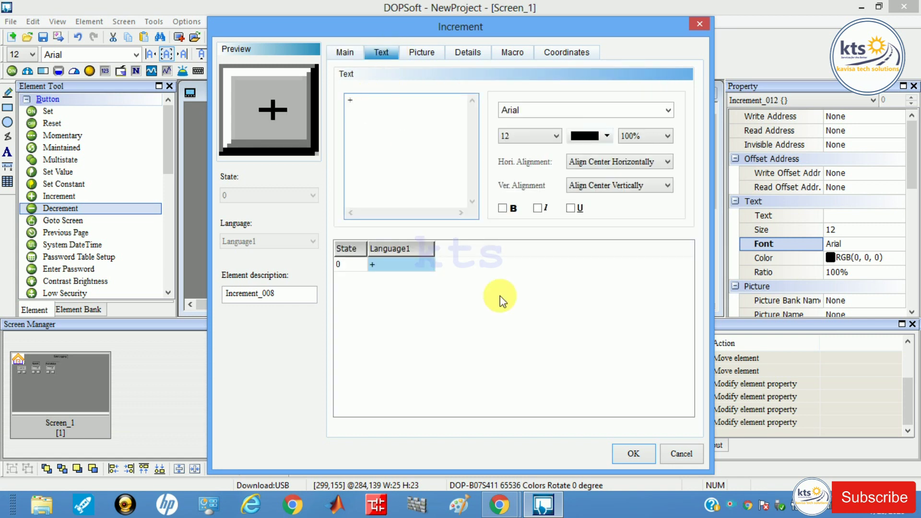
left_click(502, 209)
left_click(500, 212)
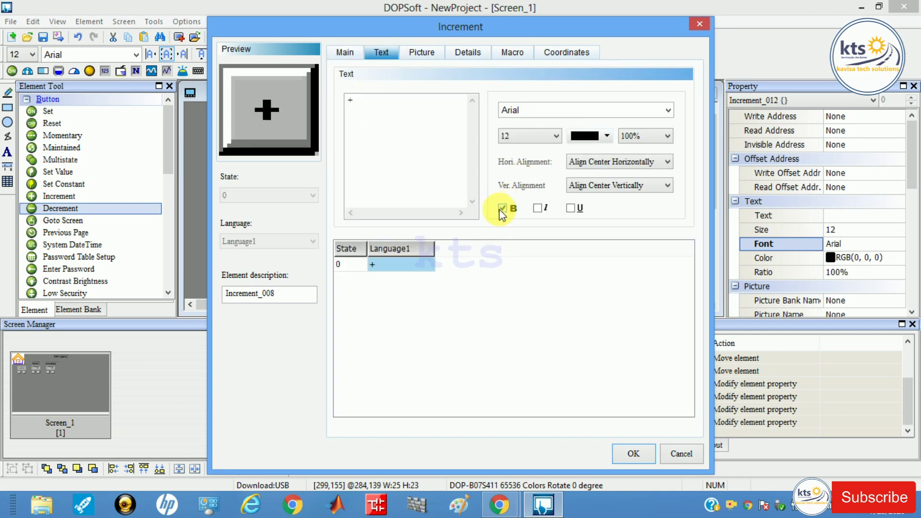
left_click(634, 455)
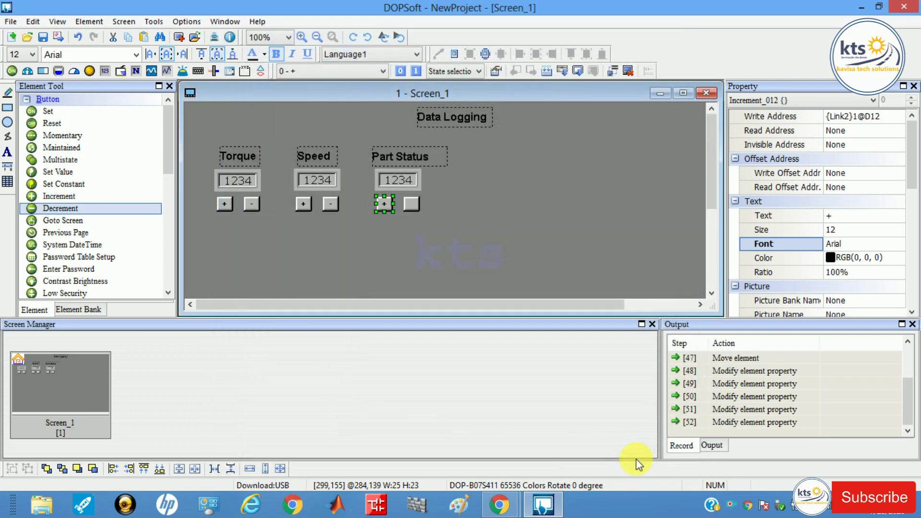
Open the settings of the Decrement button beneath Part Status.
left_click(411, 204)
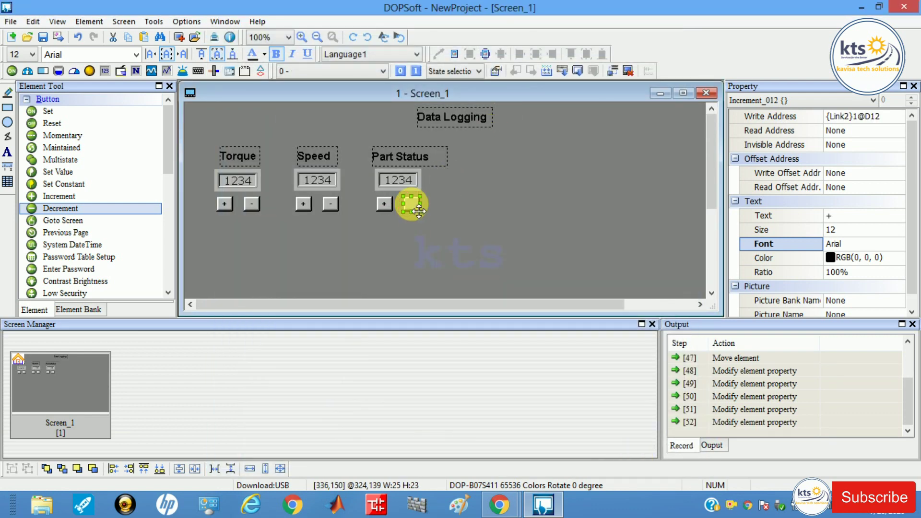
left_click(384, 118)
key("BackSpace")
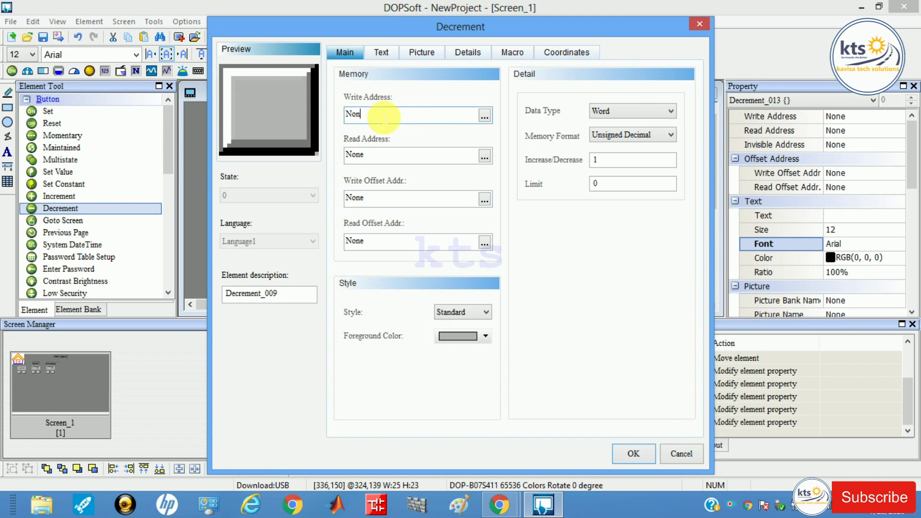
type("d")
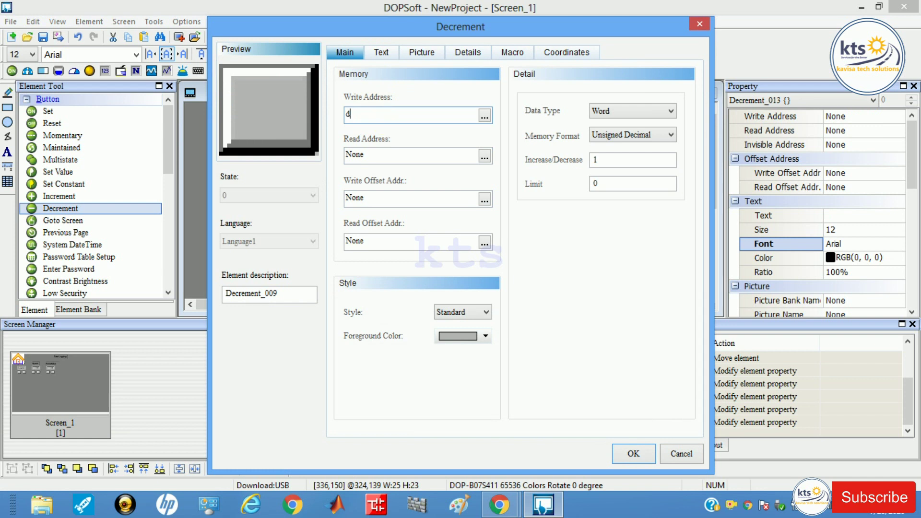
left_click(485, 117)
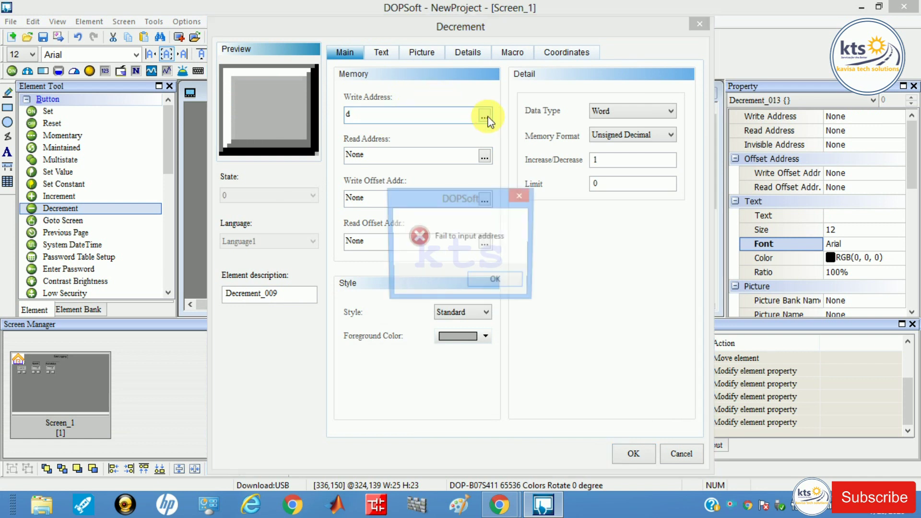
left_click(498, 283)
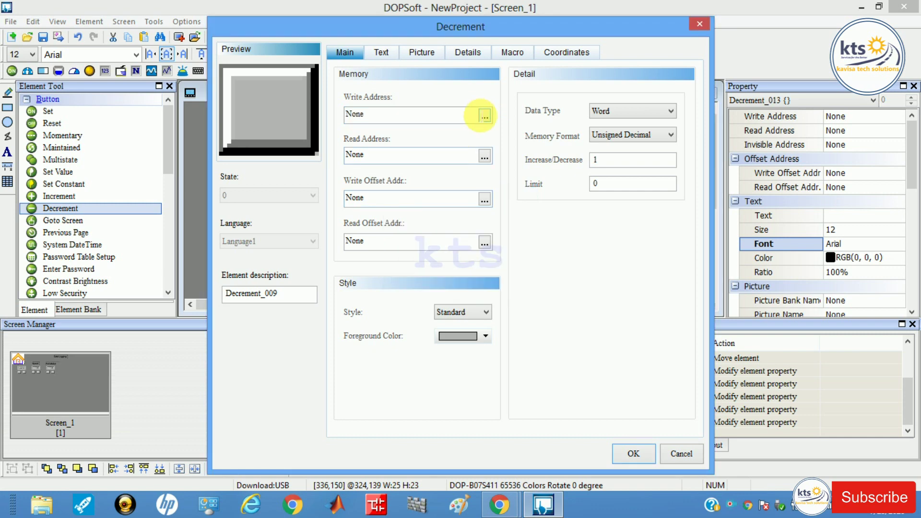
Set the write address of the Decrement button beneath Part Status to {Link2}1@D12.
left_click(484, 117)
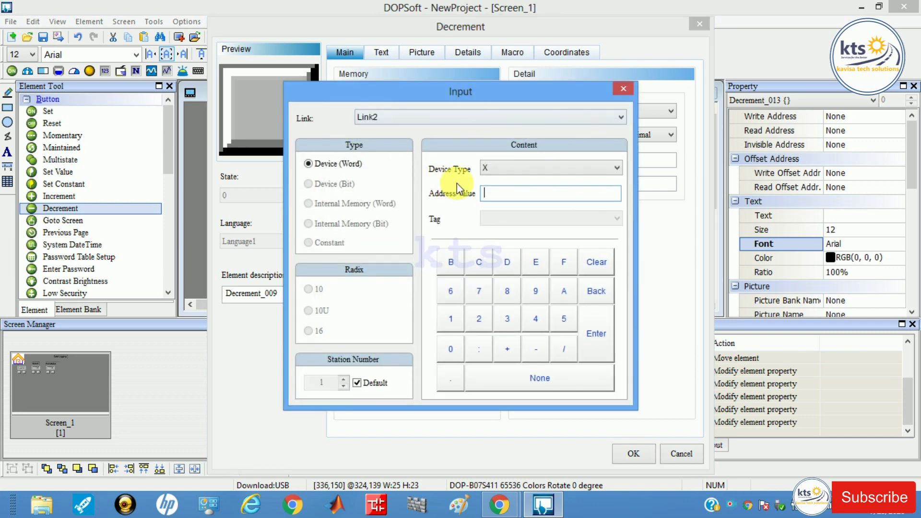
left_click(494, 169)
left_click(493, 241)
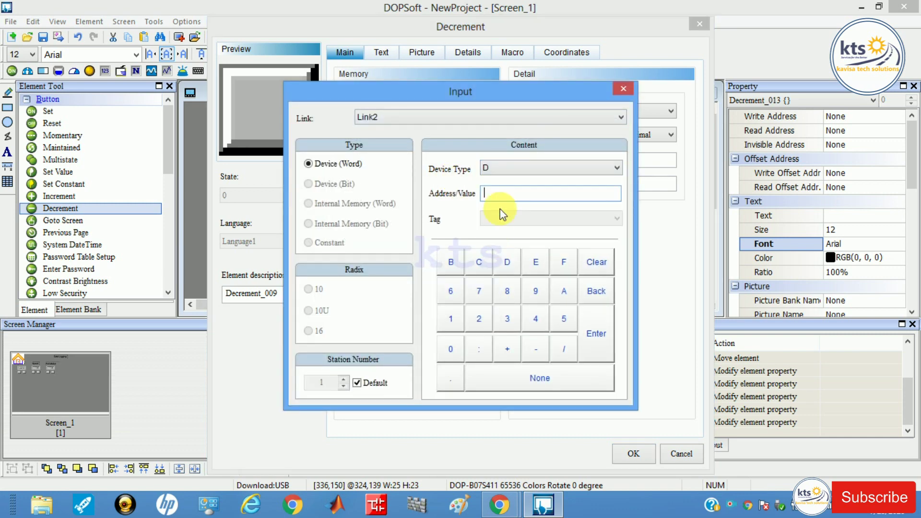
type("12")
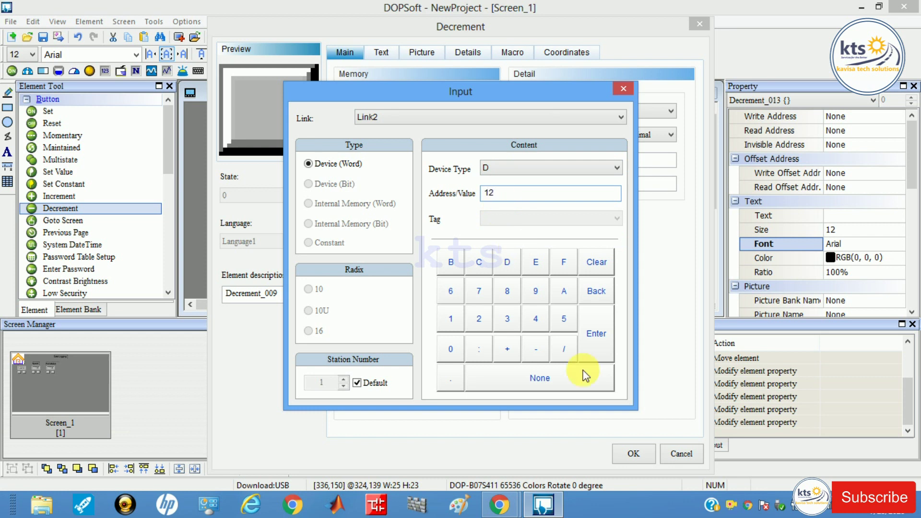
left_click(587, 343)
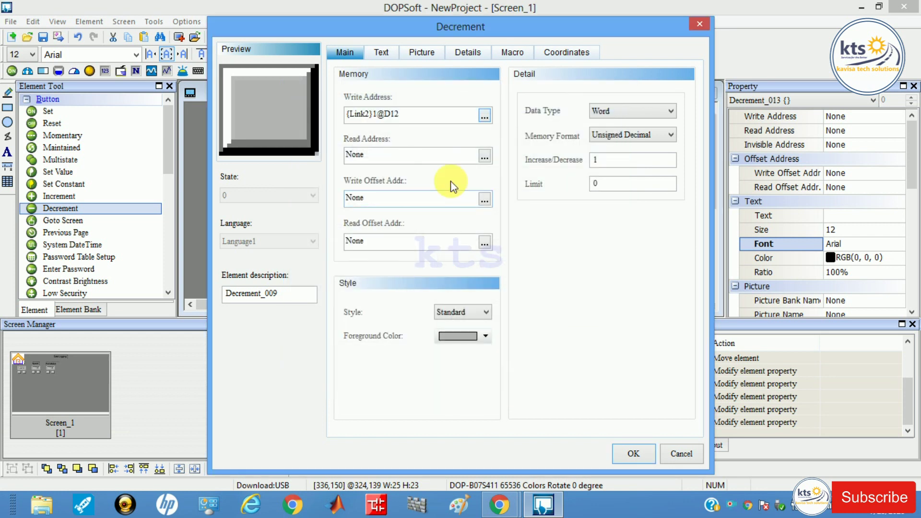
Label the Decrement button beneath Part Status with a bold "-" and apply its settings.
left_click(382, 52)
left_click(385, 114)
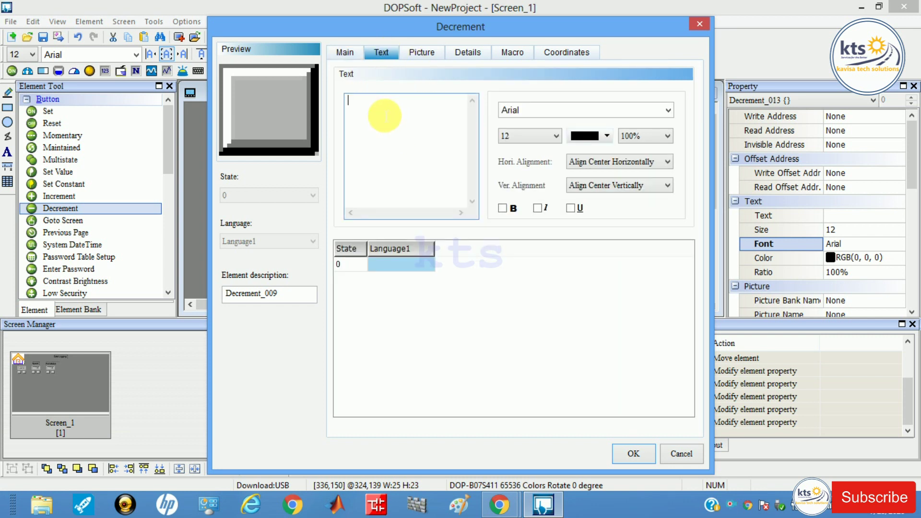
type("-")
left_click(644, 452)
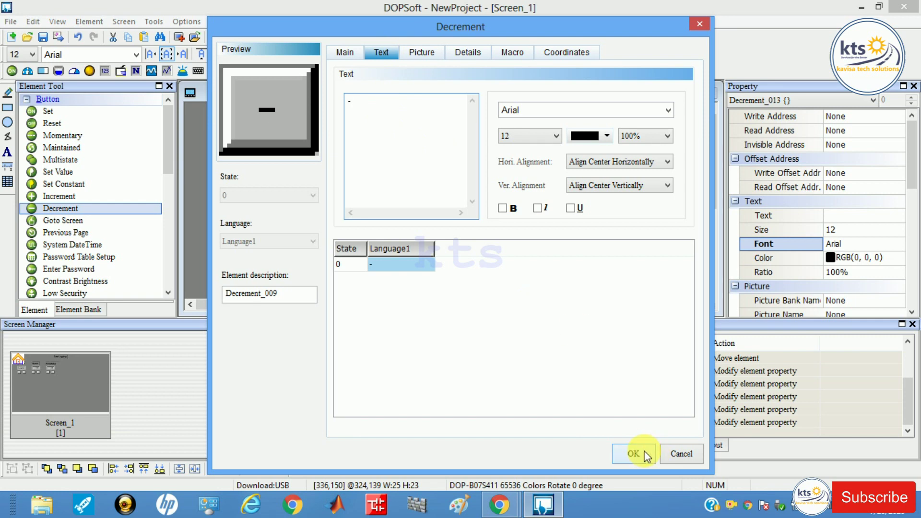
left_click(504, 208)
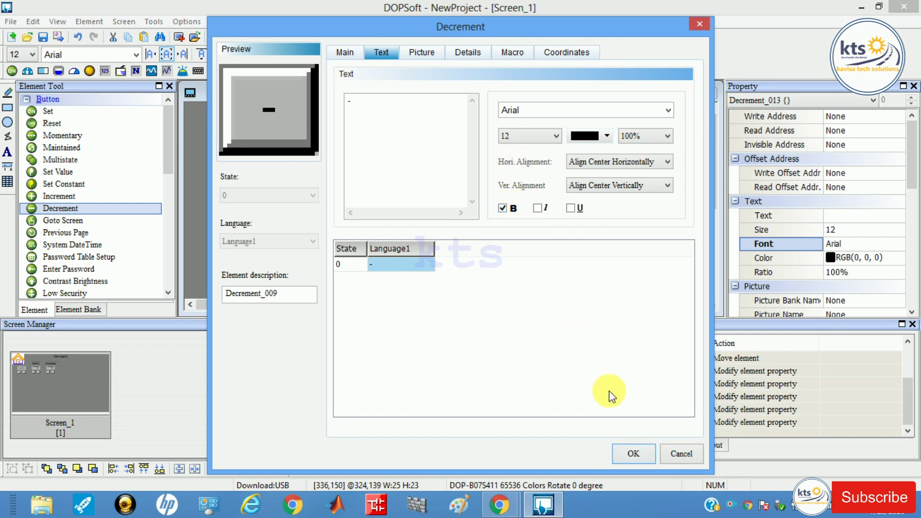
left_click(640, 453)
key("super+c")
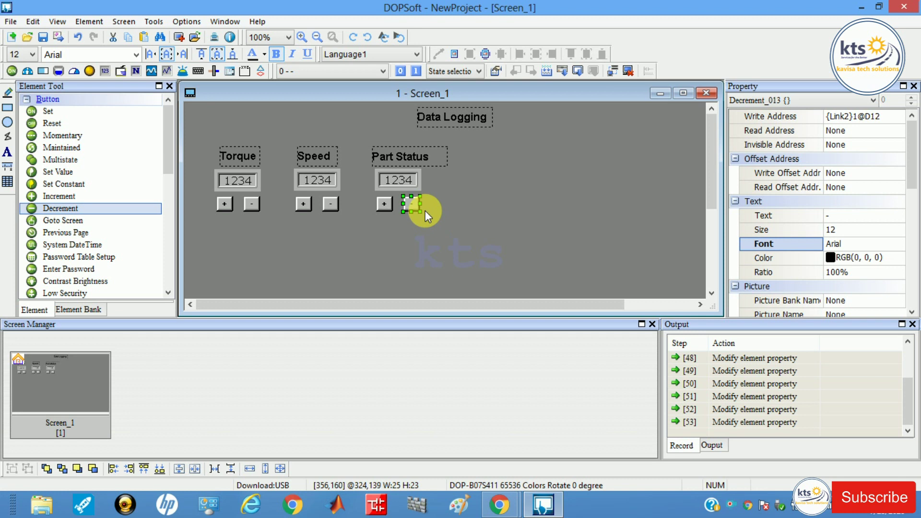
Add a new history buffer entry with its sampling address set to {Link2}1@D10.
left_click(463, 213)
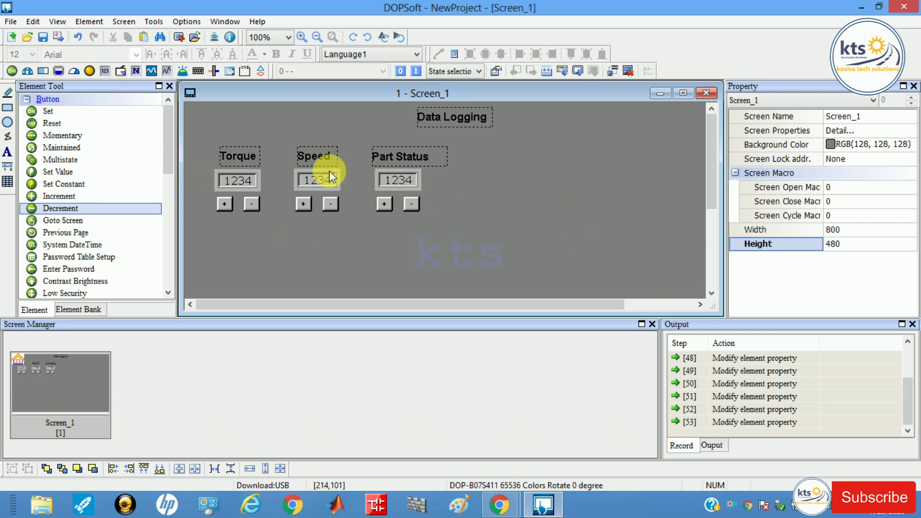
left_click(187, 22)
left_click(200, 77)
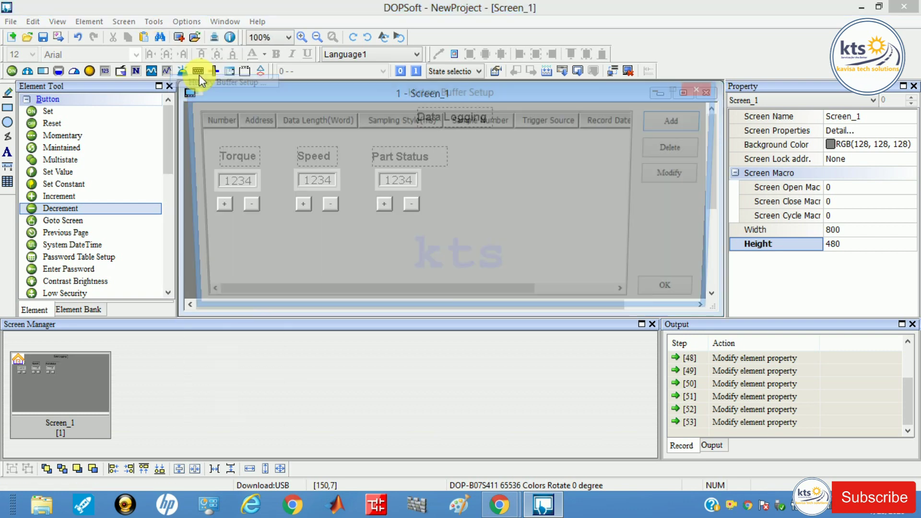
left_click(667, 122)
key("super+c")
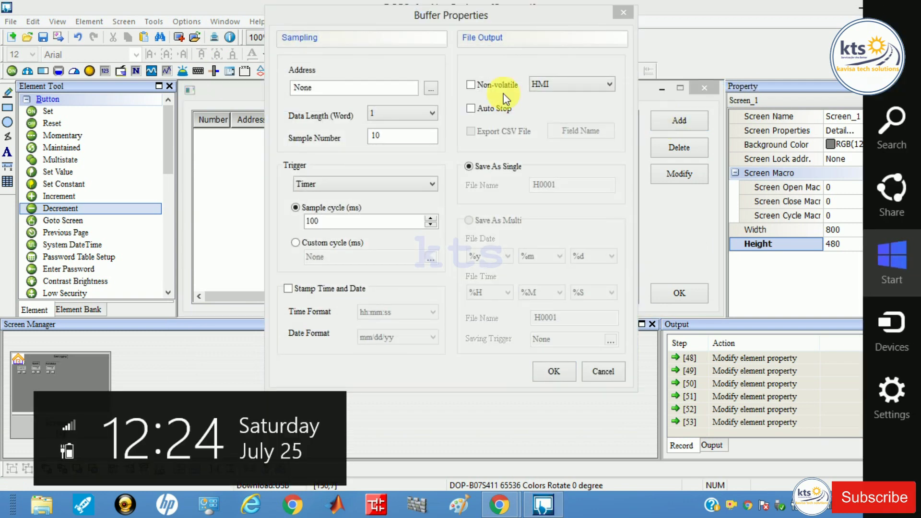
left_click(336, 138)
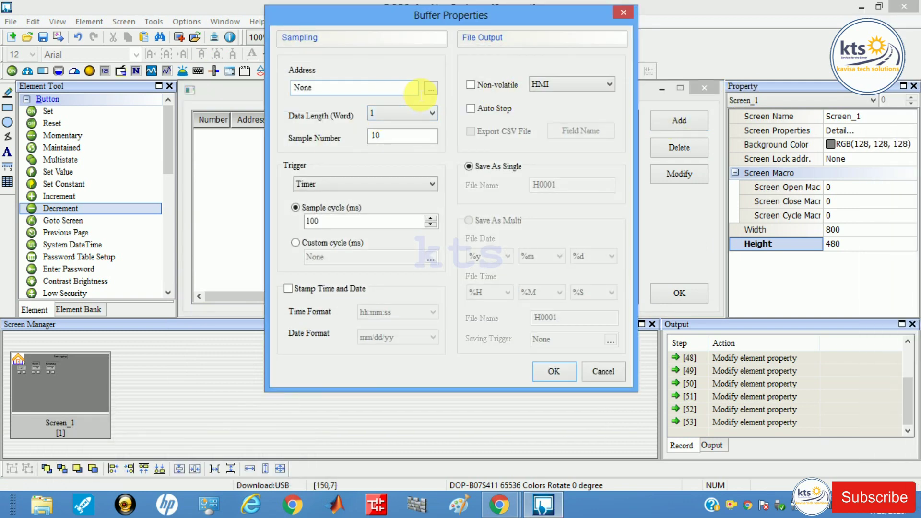
left_click(428, 87)
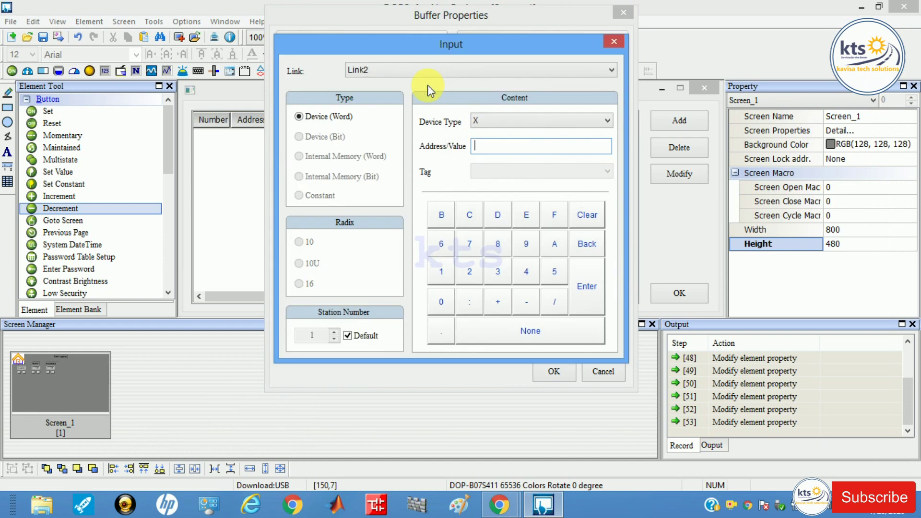
left_click(486, 120)
left_click(485, 193)
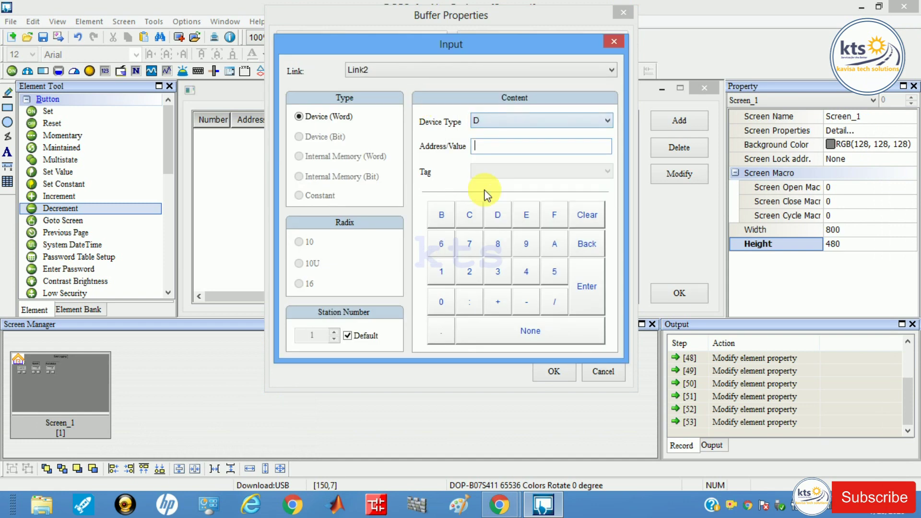
type("10")
left_click(598, 289)
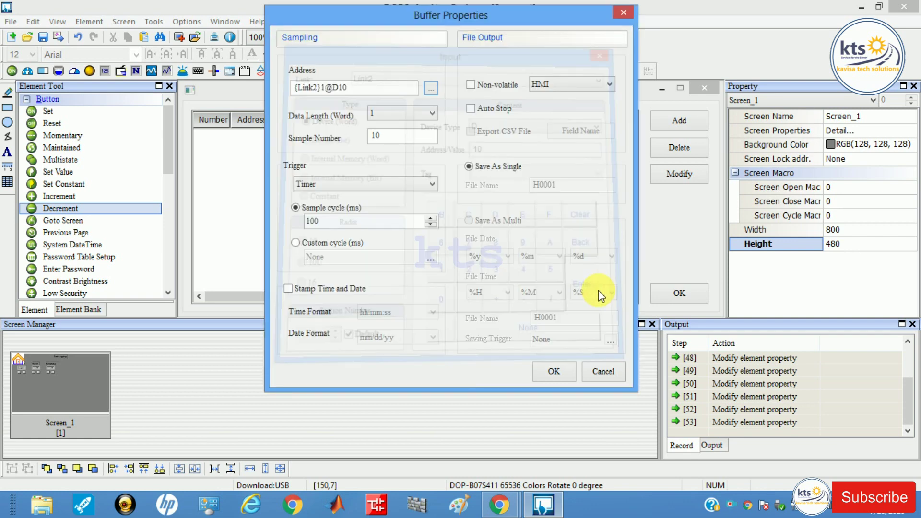
Set the history buffer's data length to 3 words.
left_click(378, 115)
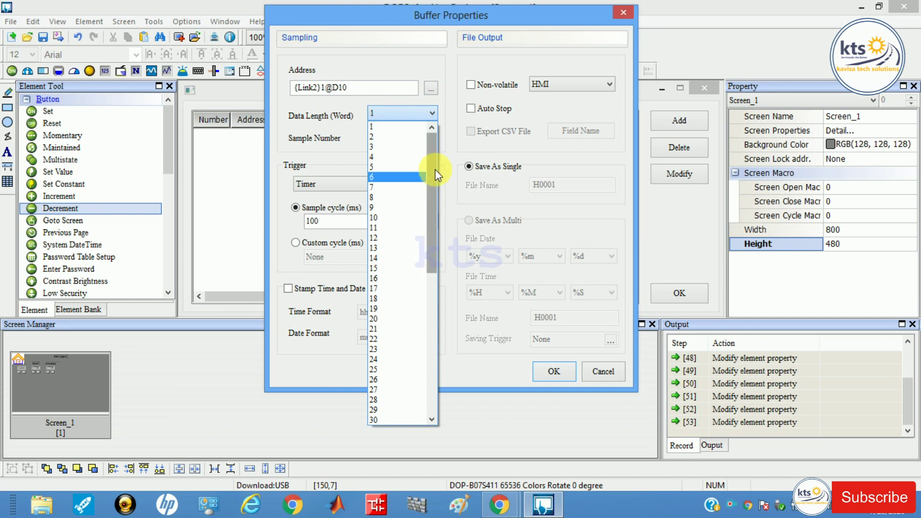
left_click_drag(431, 169, 432, 358)
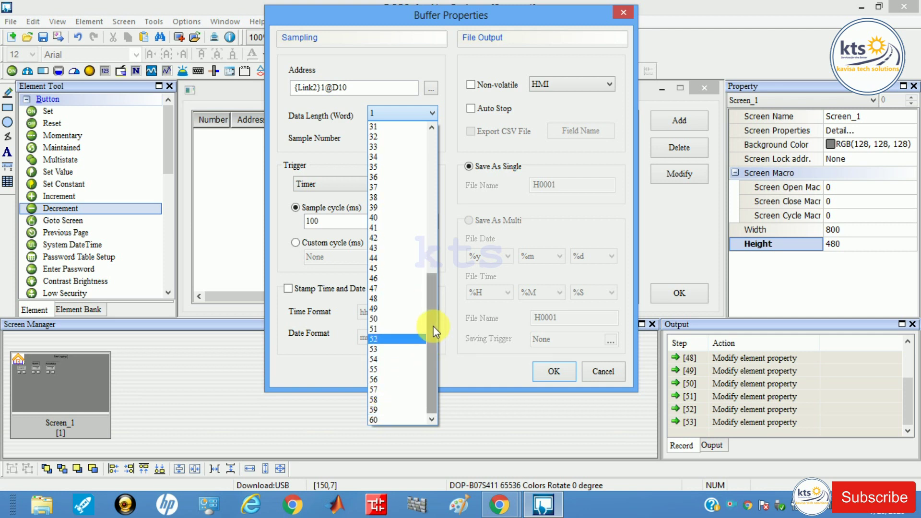
left_click_drag(432, 329, 433, 156)
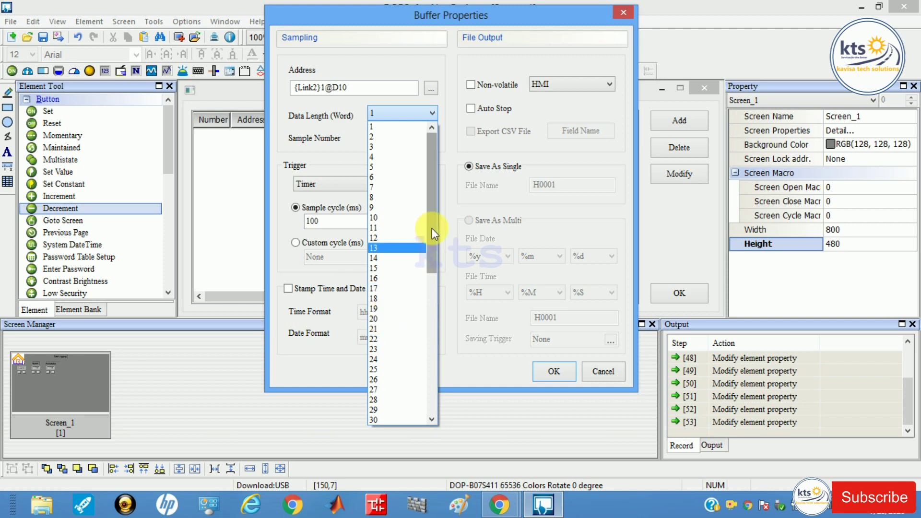
left_click_drag(432, 229, 433, 408)
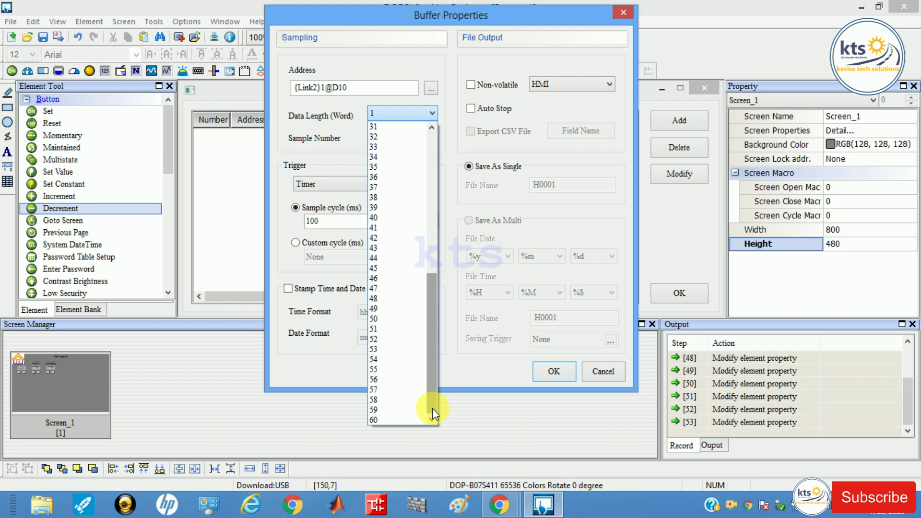
left_click_drag(435, 381, 431, 146)
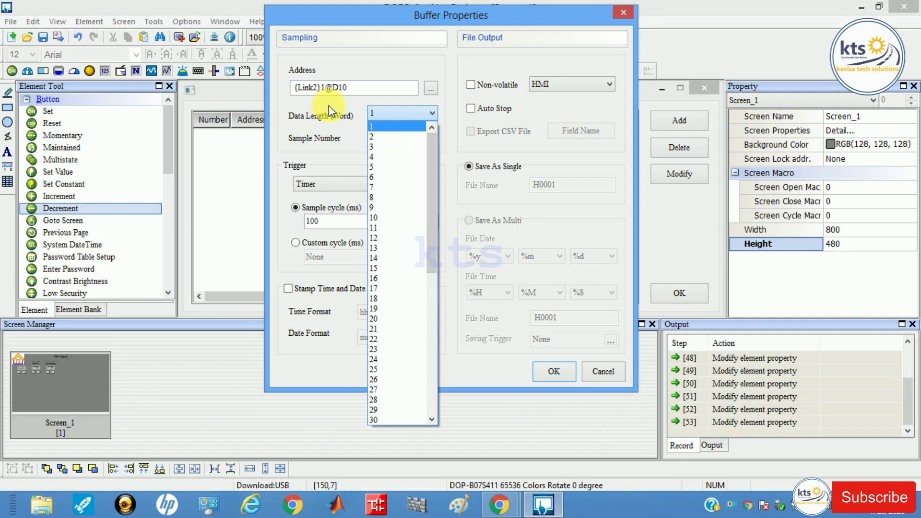
left_click(381, 146)
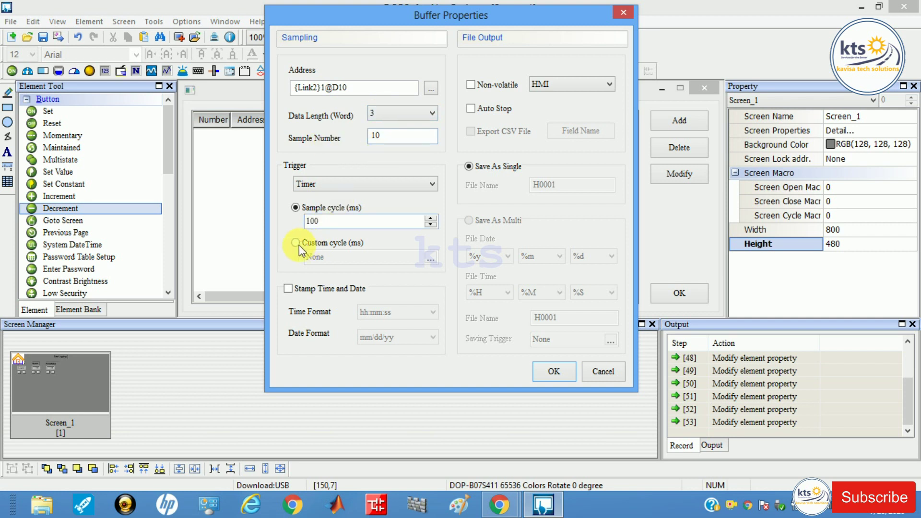
Enable Stamp Time and Date for the history buffer and accept its properties.
left_click(288, 290)
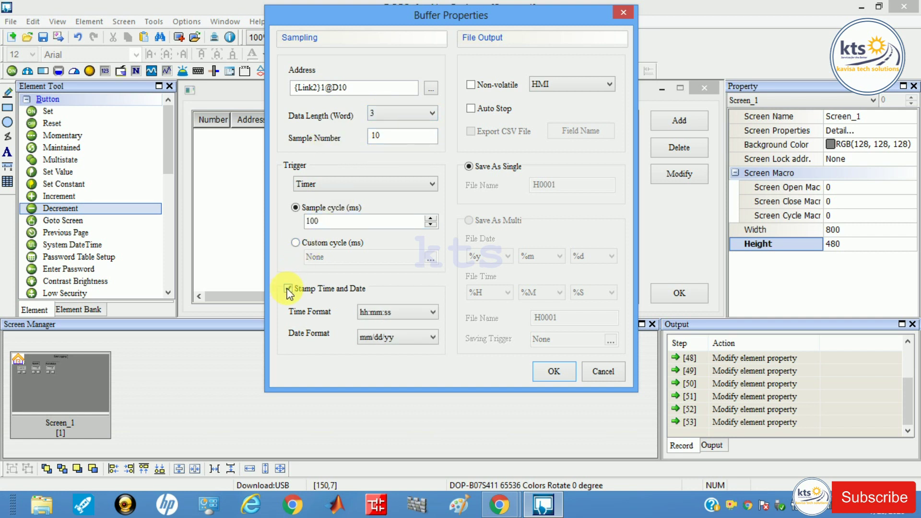
left_click(566, 84)
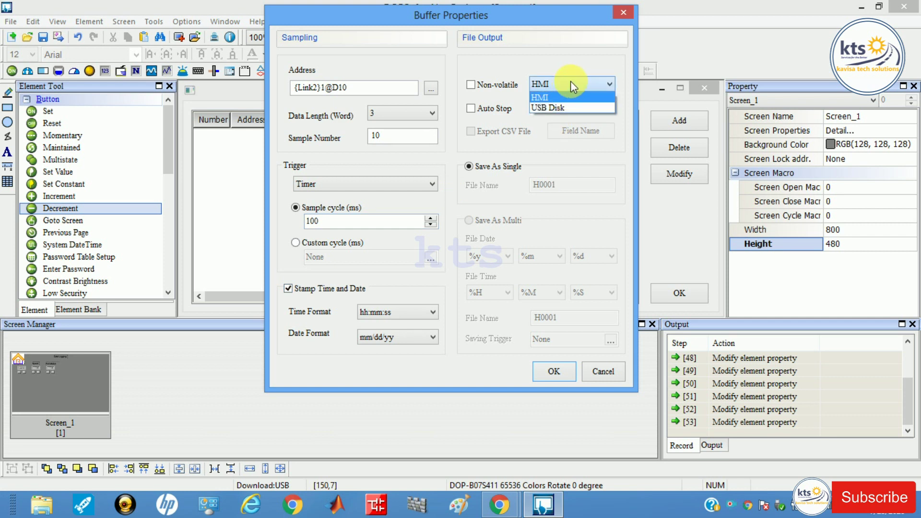
left_click(578, 66)
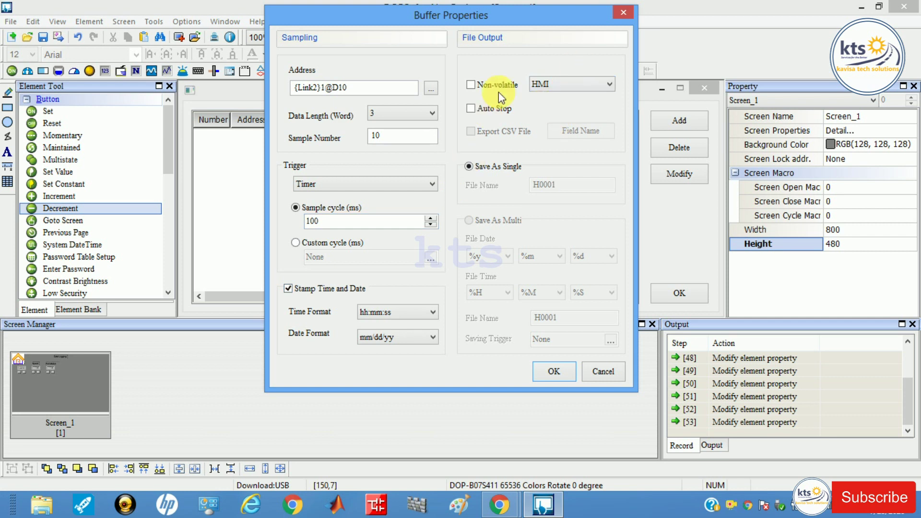
left_click(563, 378)
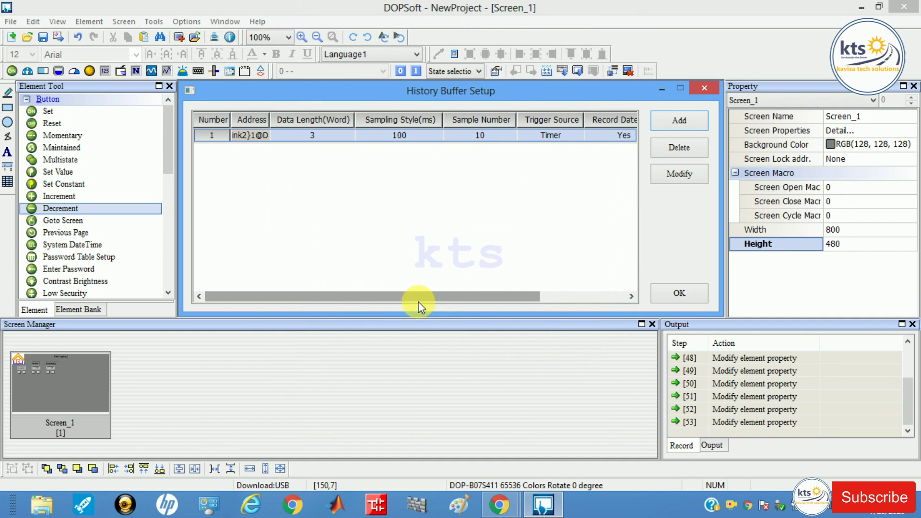
Review the new entry's sampling and trigger columns, and accept the history buffer setup.
left_click_drag(457, 305, 552, 284)
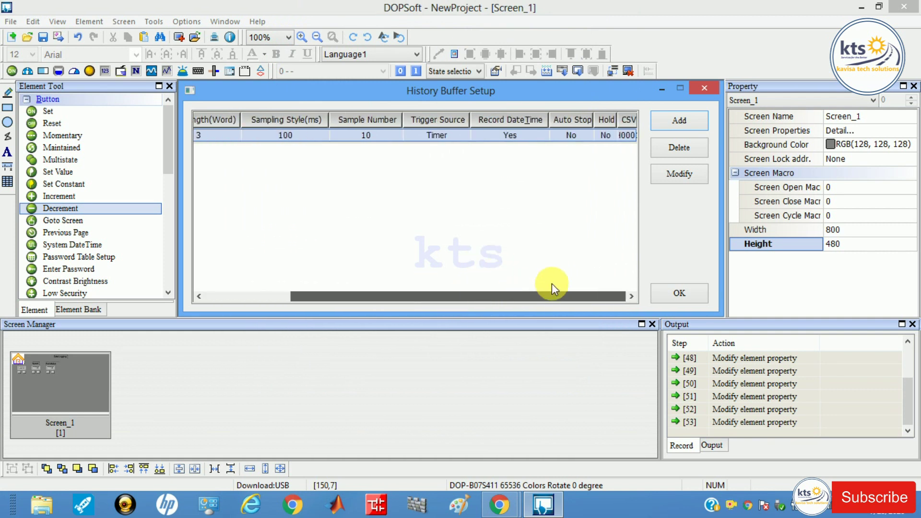
left_click(425, 134)
left_click(425, 132)
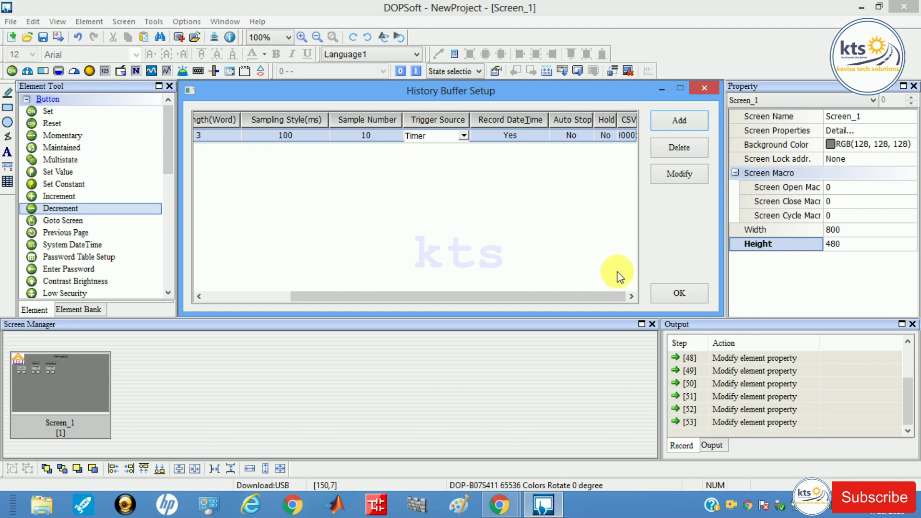
left_click(681, 294)
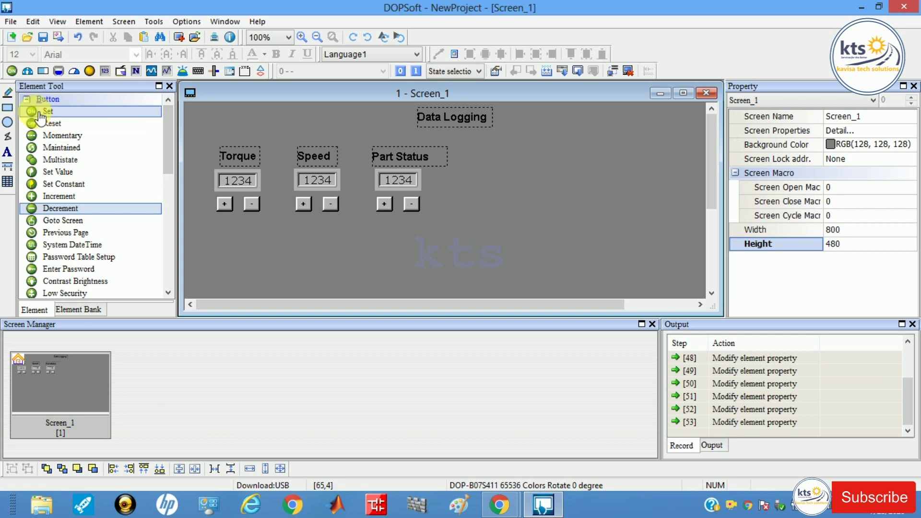
Place a Historical Data Table element on Screen_1 beside the Part Status controls.
left_click(27, 99)
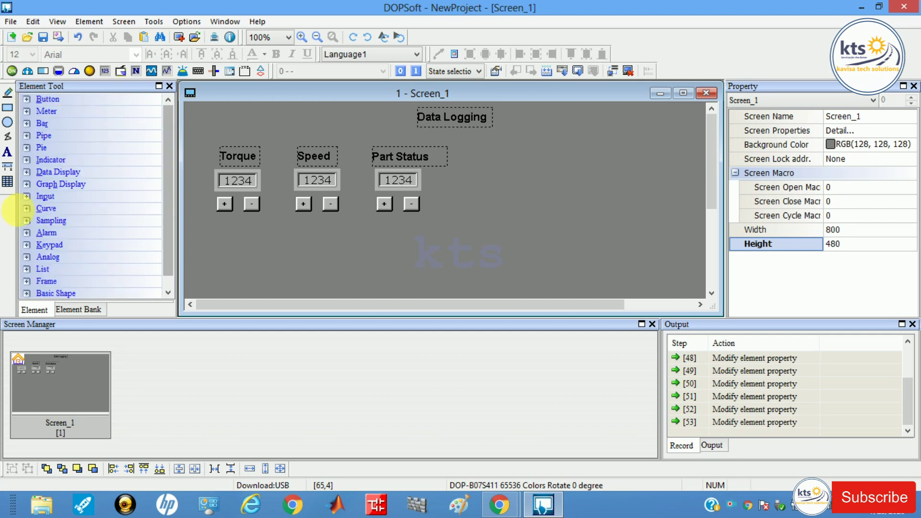
left_click(28, 184)
left_click(28, 184)
left_click(27, 221)
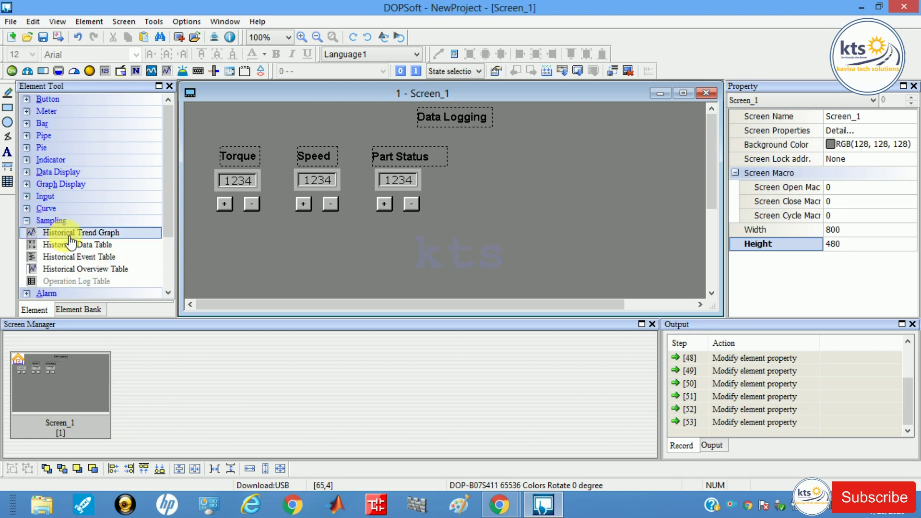
left_click_drag(71, 244, 474, 163)
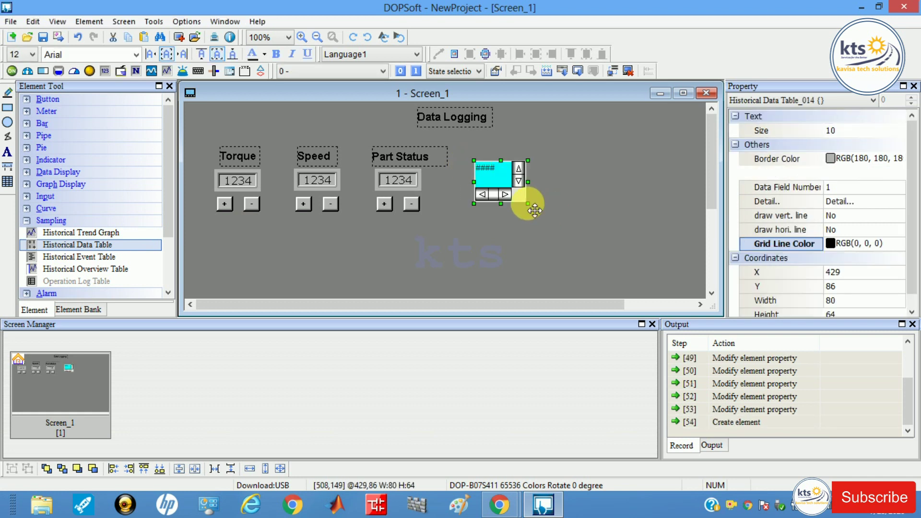
Enlarge the historical data table to about 301 by 190 and maximize the Screen_1 window.
left_click_drag(529, 205, 684, 294)
left_click_drag(710, 186, 674, 238)
left_click_drag(606, 302, 641, 304)
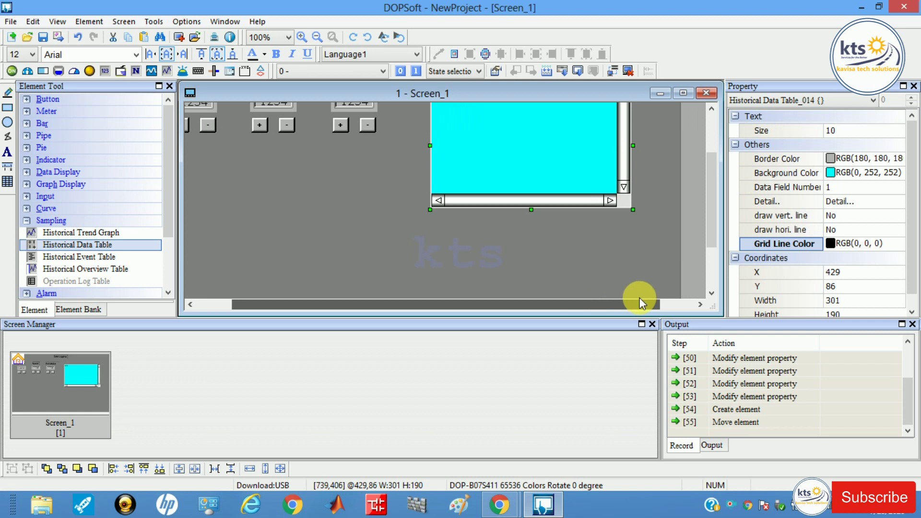
left_click(678, 96)
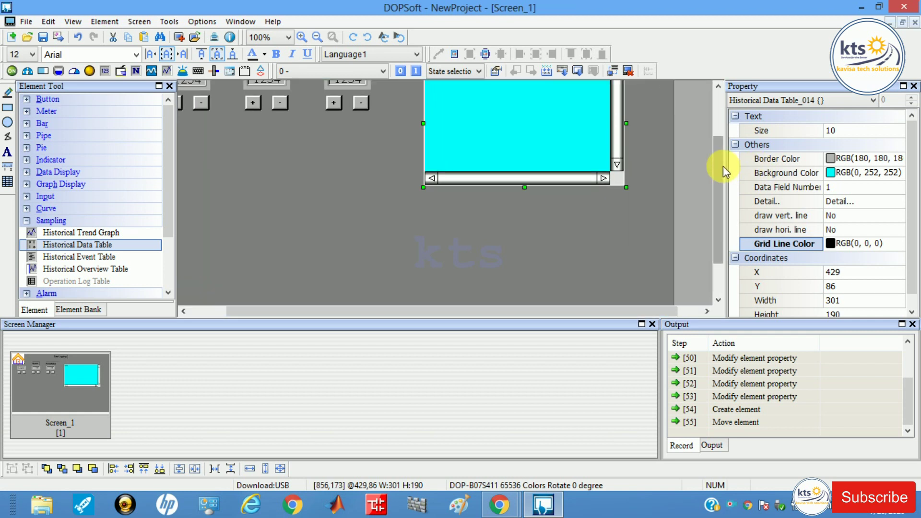
Move the historical data table to about X 288, Y 174 below the controls and enlarge it to about 511 by 303.
left_click_drag(720, 166, 715, 115)
left_click_drag(511, 194, 467, 250)
left_click_drag(718, 178, 724, 244)
left_click_drag(516, 146, 467, 147)
left_click_drag(532, 211, 665, 278)
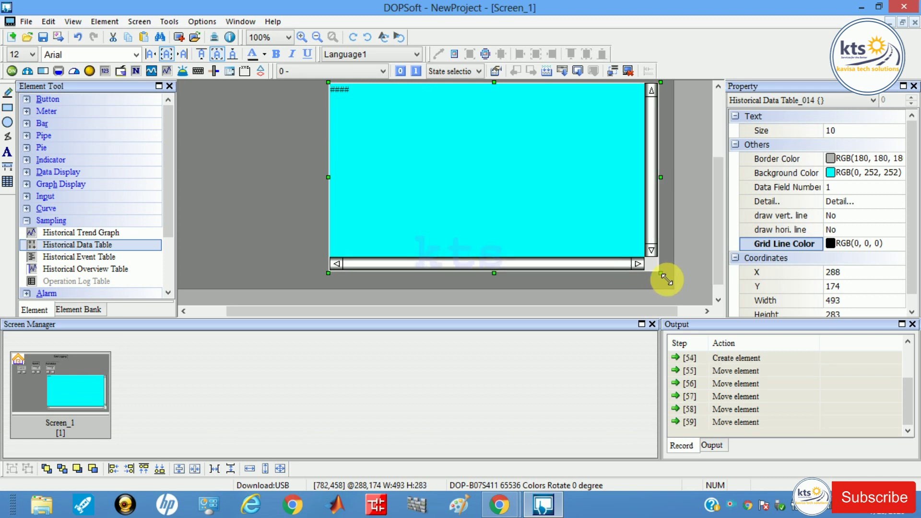
left_click_drag(661, 274, 678, 292)
Set the historical data table's background color to black, RGB(0, 0, 0).
left_click(857, 159)
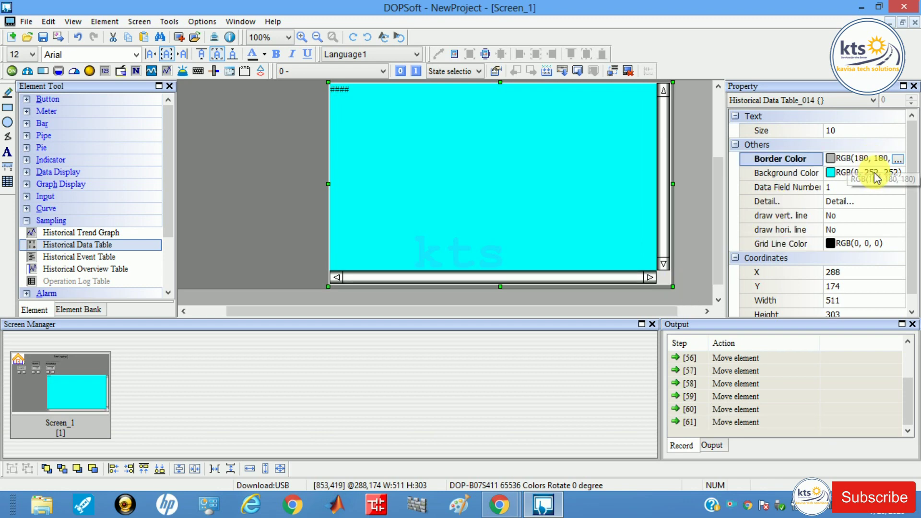
left_click(879, 173)
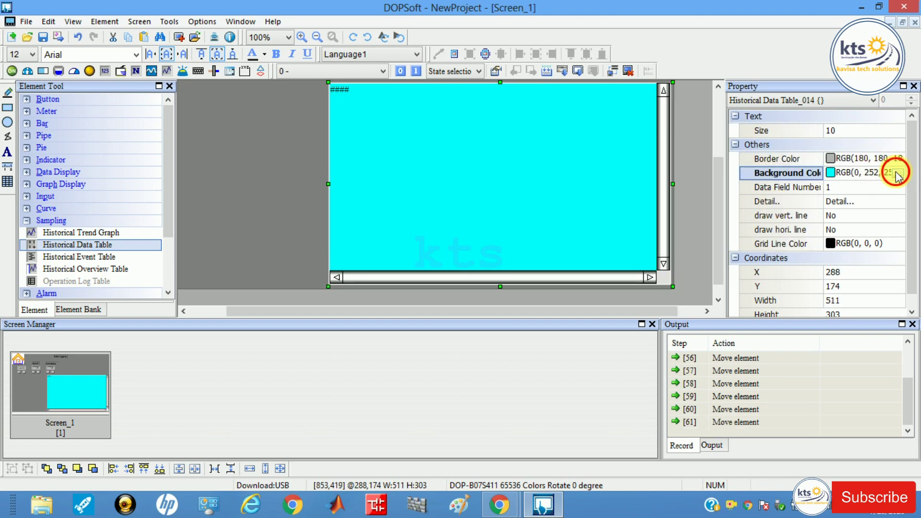
left_click(896, 175)
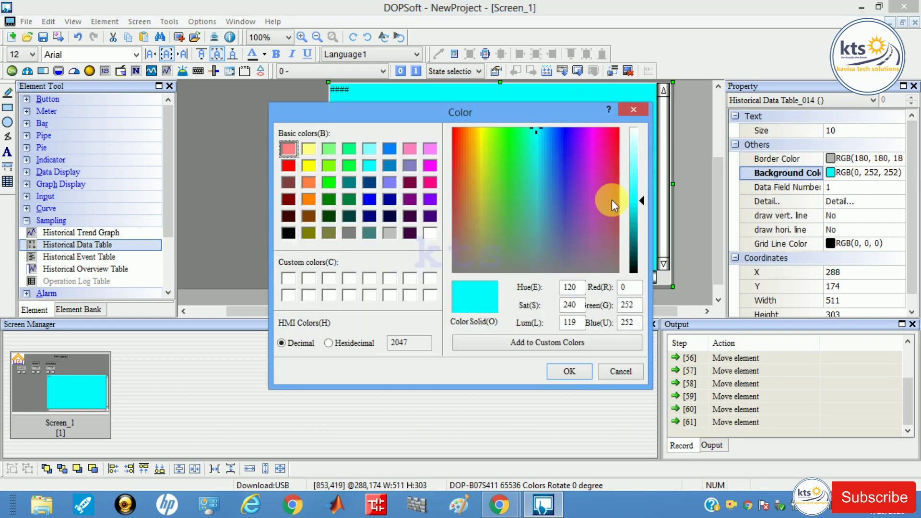
left_click(287, 235)
left_click(565, 370)
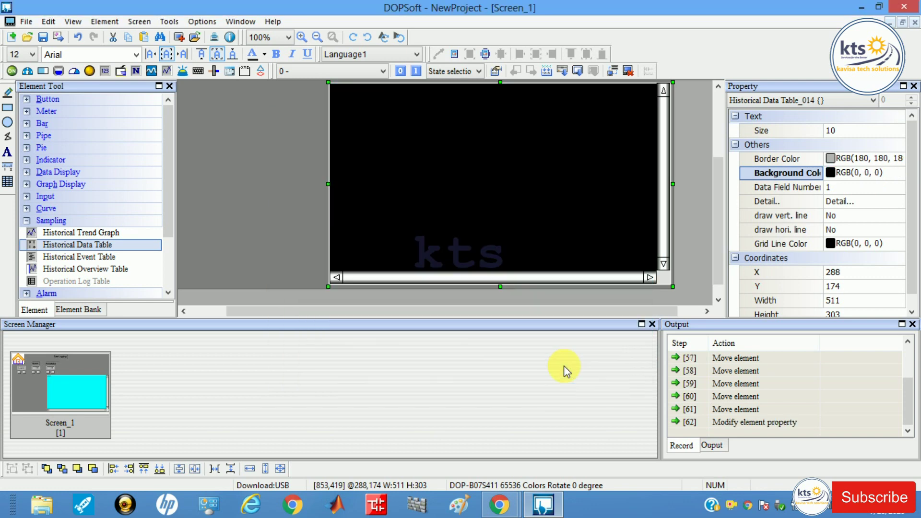
Set the historical data table's data field number to 3 in its element settings.
double_click(489, 191)
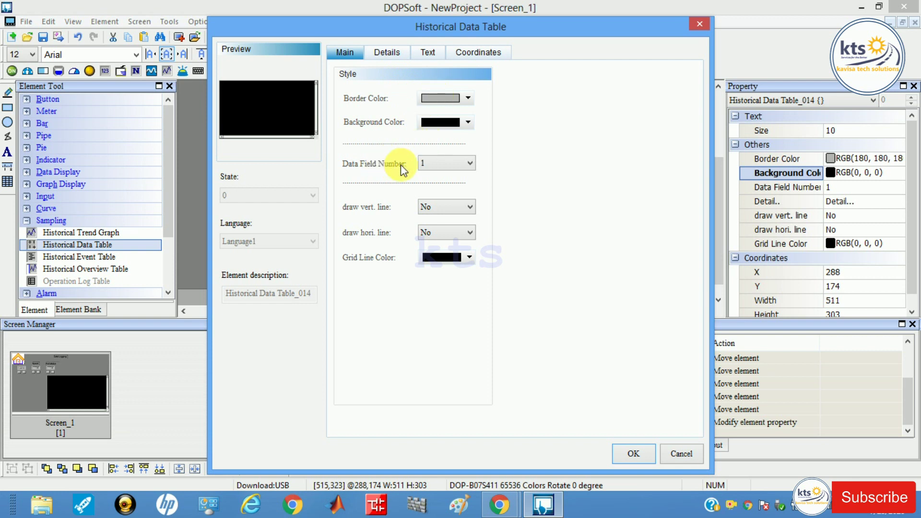
left_click(430, 164)
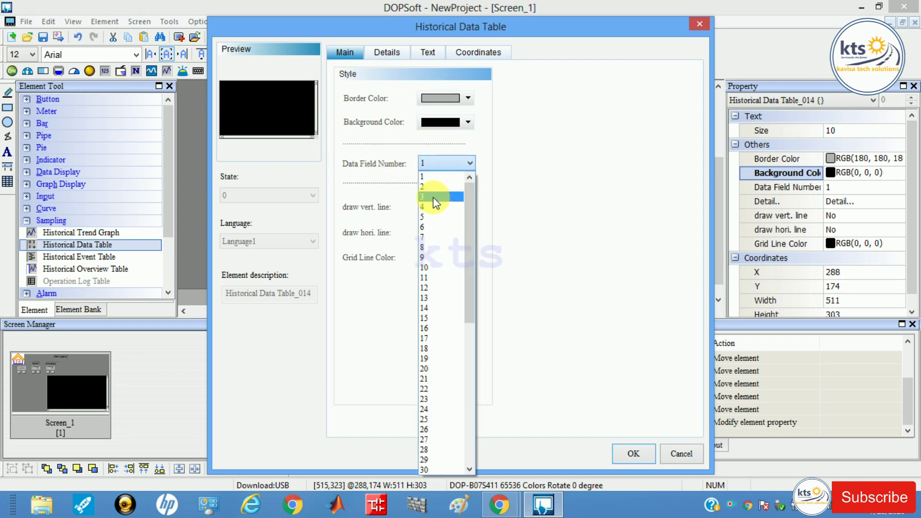
left_click(433, 197)
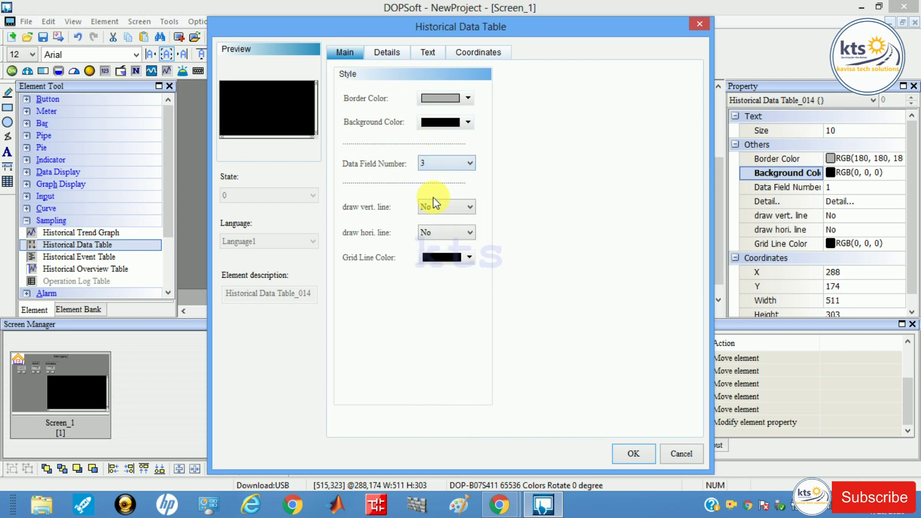
Set the start position to 1 for item 2 and to 2 for item 3 in the data table's details.
left_click(381, 59)
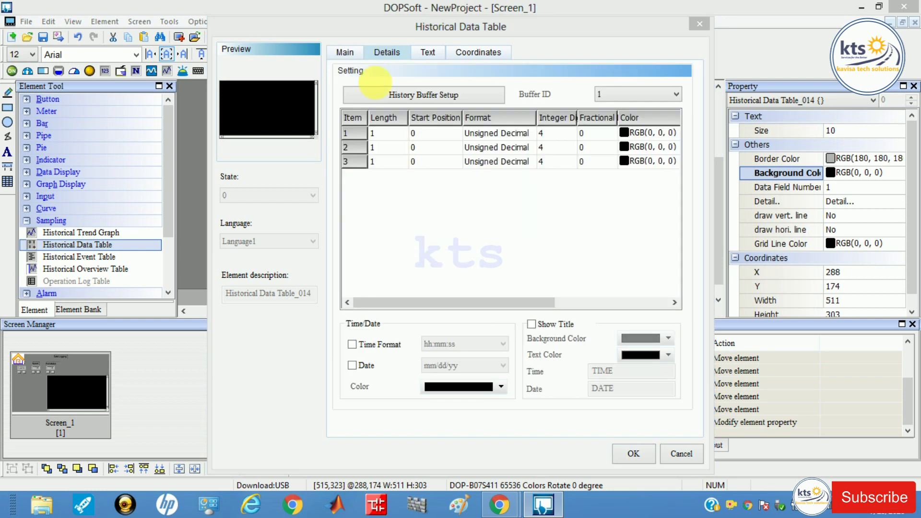
left_click(435, 146)
left_click(456, 148)
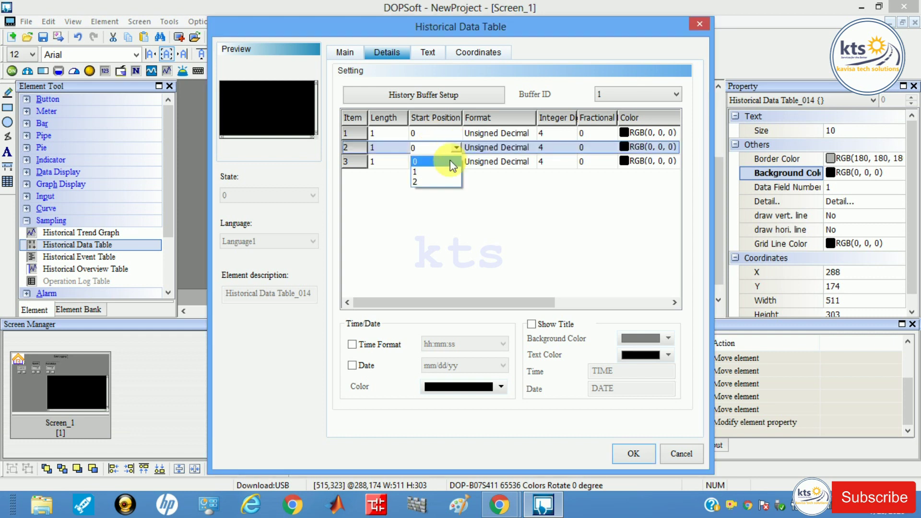
left_click(441, 172)
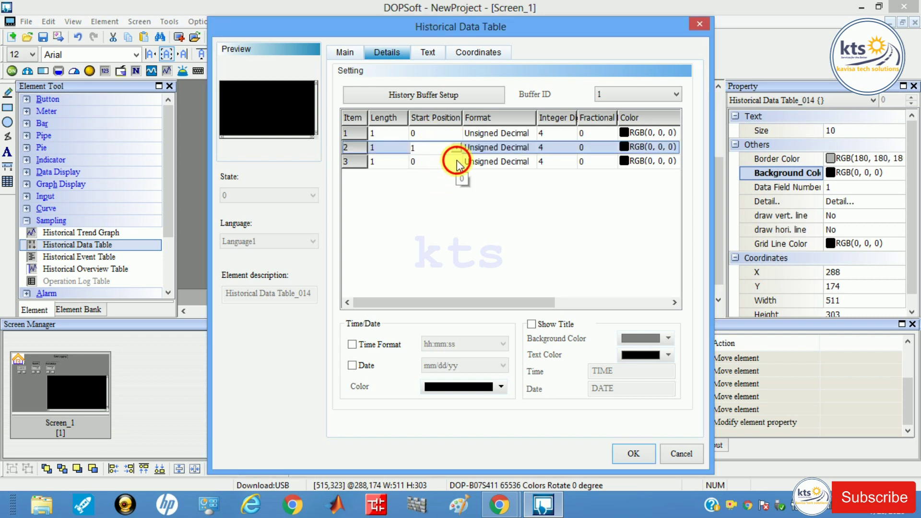
left_click(457, 160)
left_click(456, 160)
left_click(439, 196)
Clear the default title of item 1 in the data field list.
left_click(650, 138)
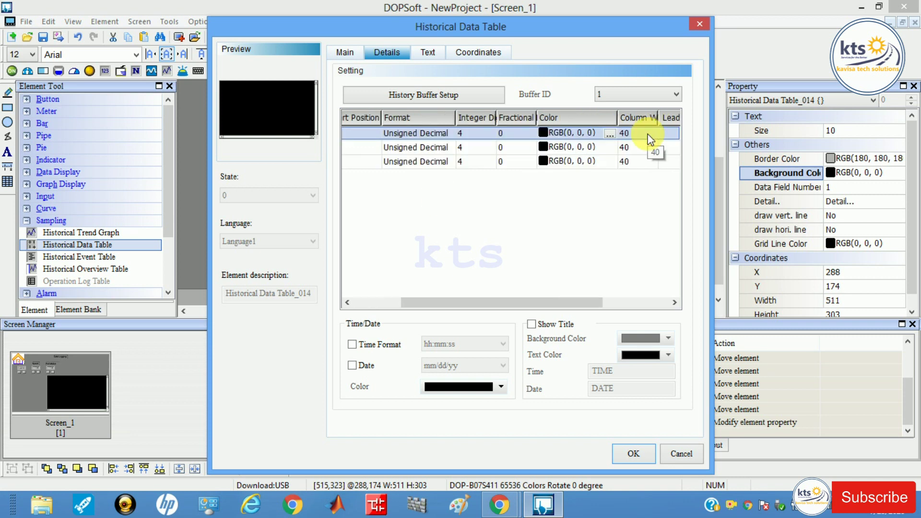
left_click_drag(518, 302, 603, 301)
left_click(646, 135)
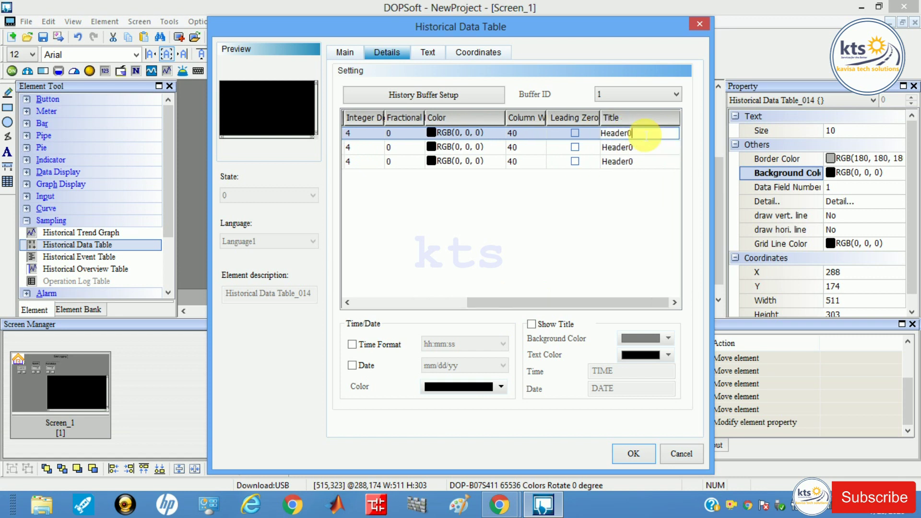
key("BackSpace")
key("BackSpace")
key("BackSpace")
key("BackSpace")
key("BackSpace")
key("BackSpace")
Set the title of item 3 to "Part status" in the data field list.
left_click(645, 163)
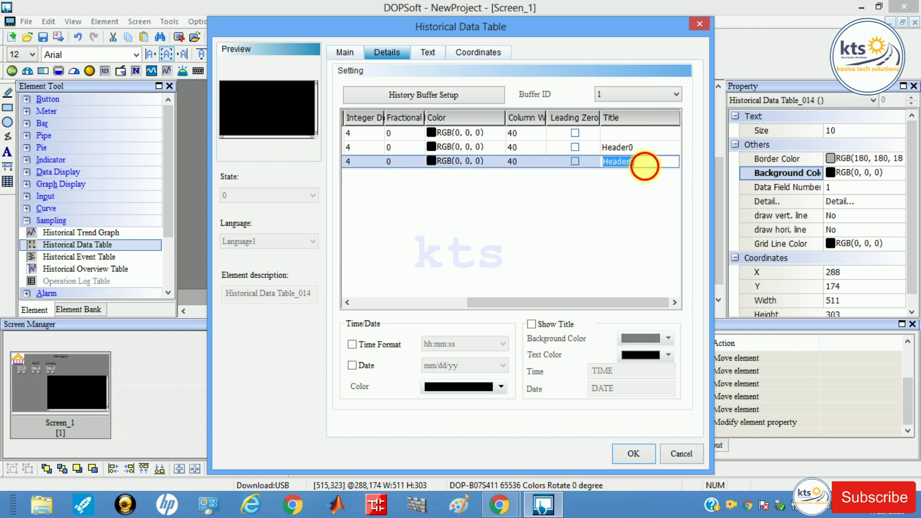
key("BackSpace")
key("BackSpace")
key("BackSpace")
key("BackSpace")
key("BackSpace")
key("BackSpace")
type("part")
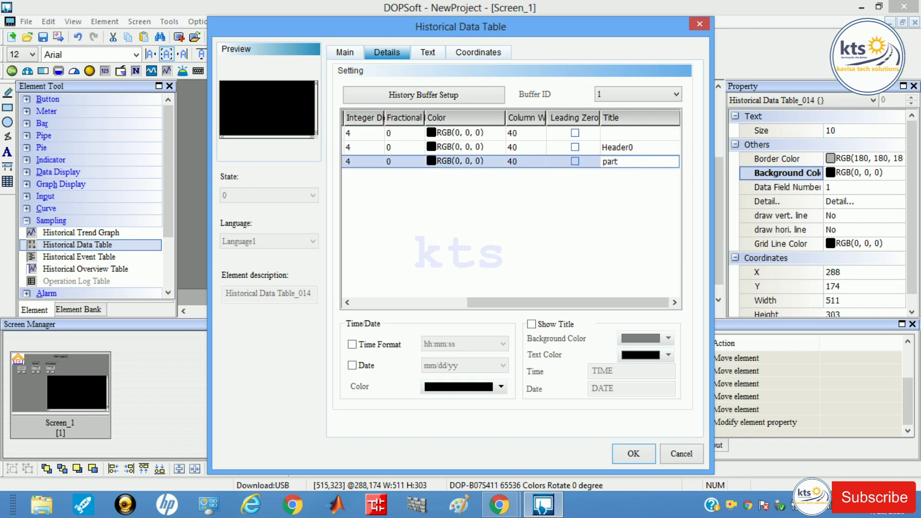
key("BackSpace")
key("BackSpace")
type("Part staus")
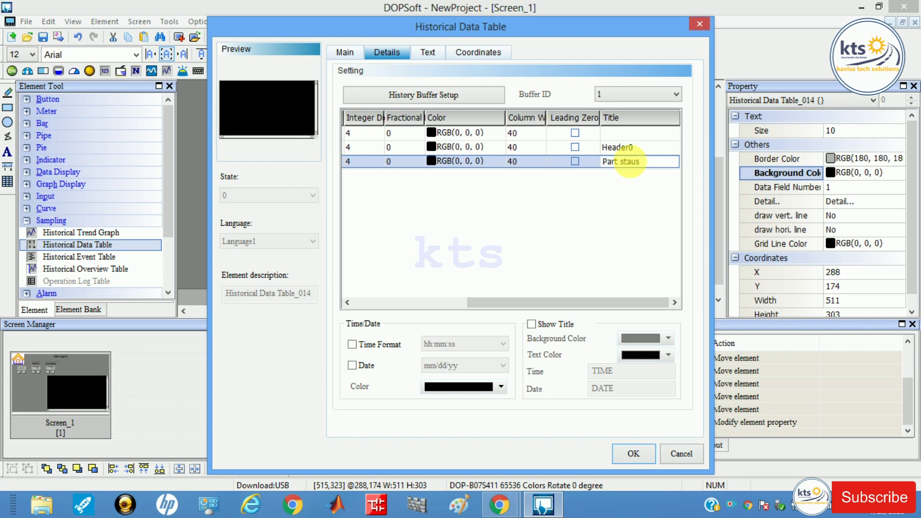
left_click(452, 162)
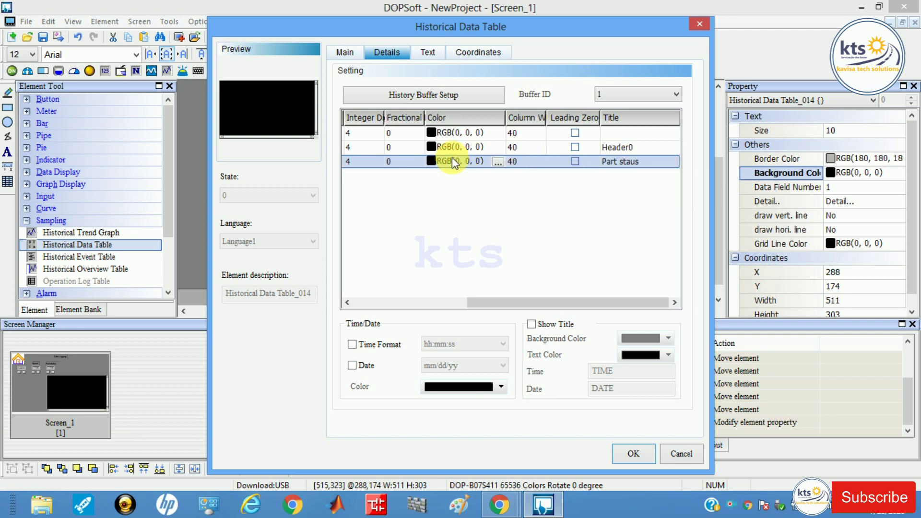
left_click(634, 161)
double_click(637, 162)
type("t")
Set the color of item 3 to green RGB(128, 255, 0) and the color of item 2 to white RGB(255, 255, 255).
left_click(496, 160)
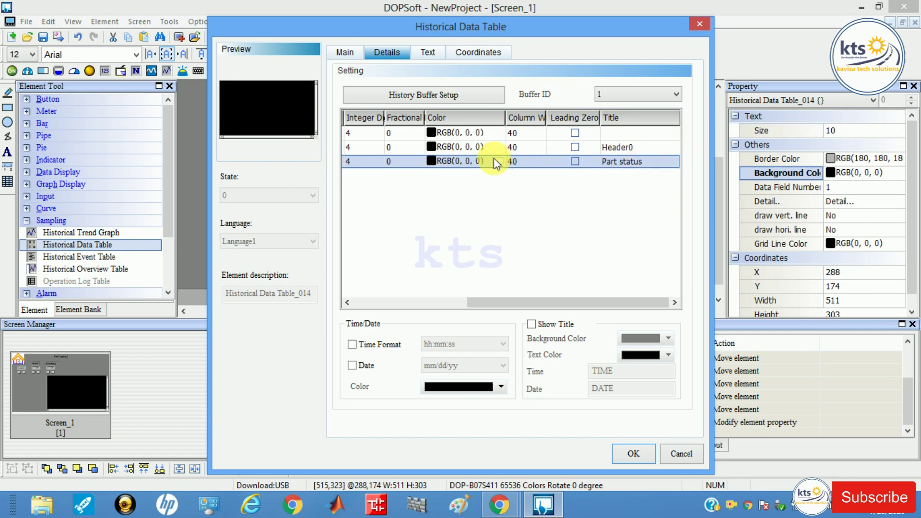
left_click(495, 158)
left_click(330, 165)
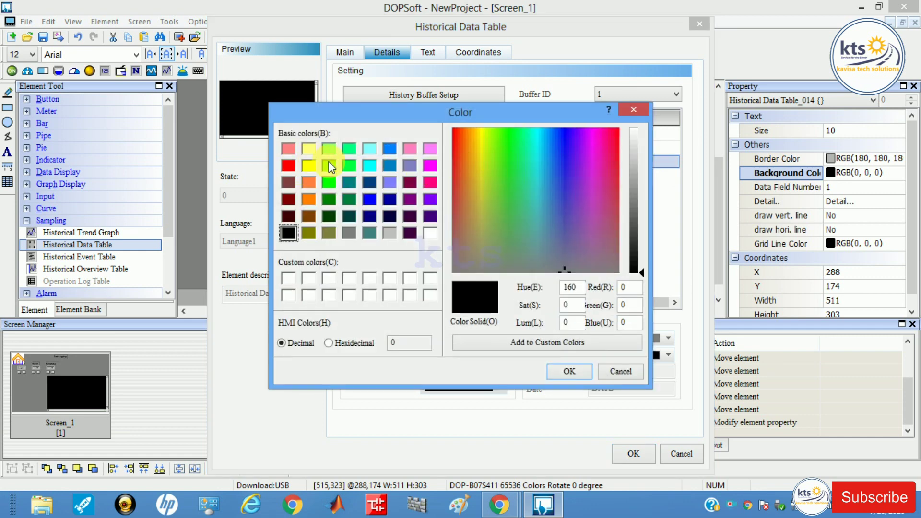
left_click(570, 371)
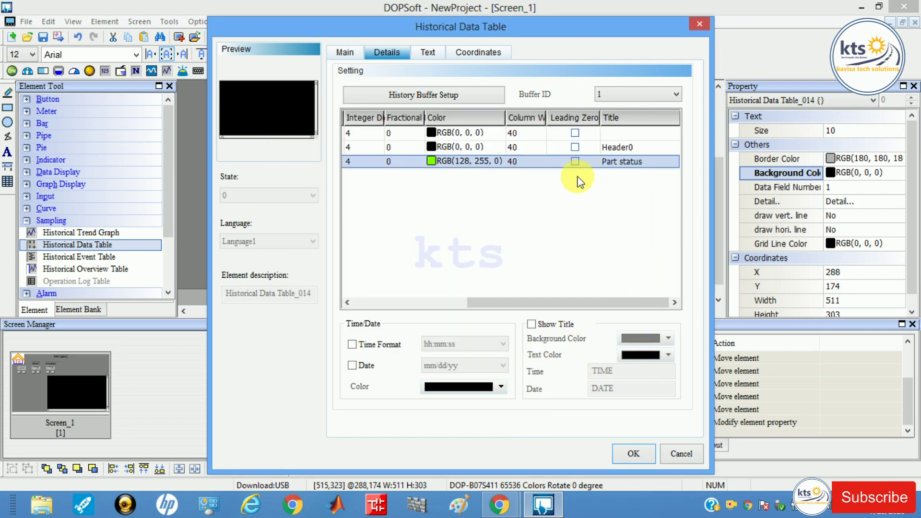
left_click(480, 147)
left_click(497, 146)
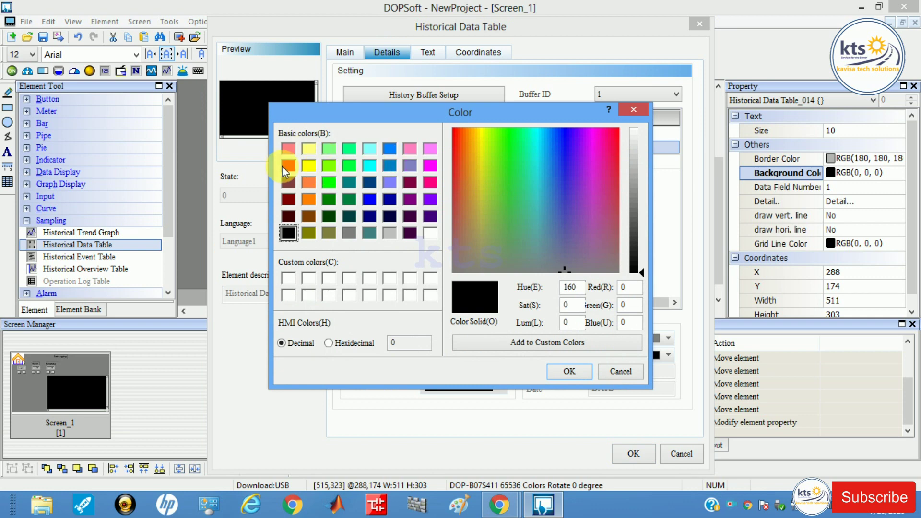
double_click(289, 275)
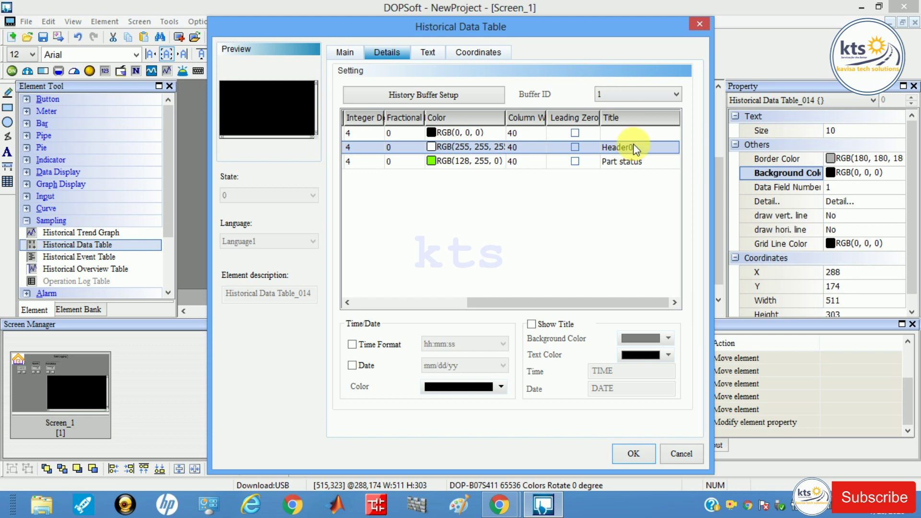
Set the title of item 1 to "Torque" and its color to yellow, RGB(255, 255, 0).
left_click_drag(496, 21, 690, 120)
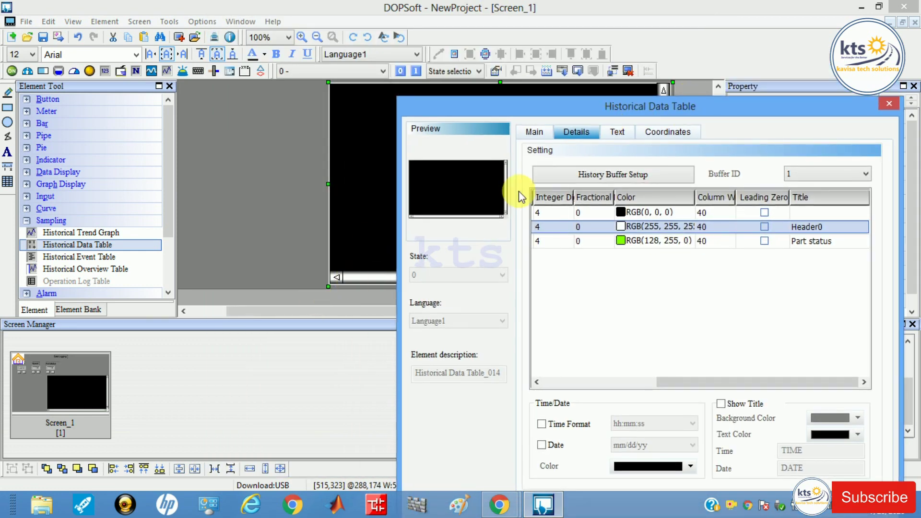
left_click_drag(681, 108, 481, 200)
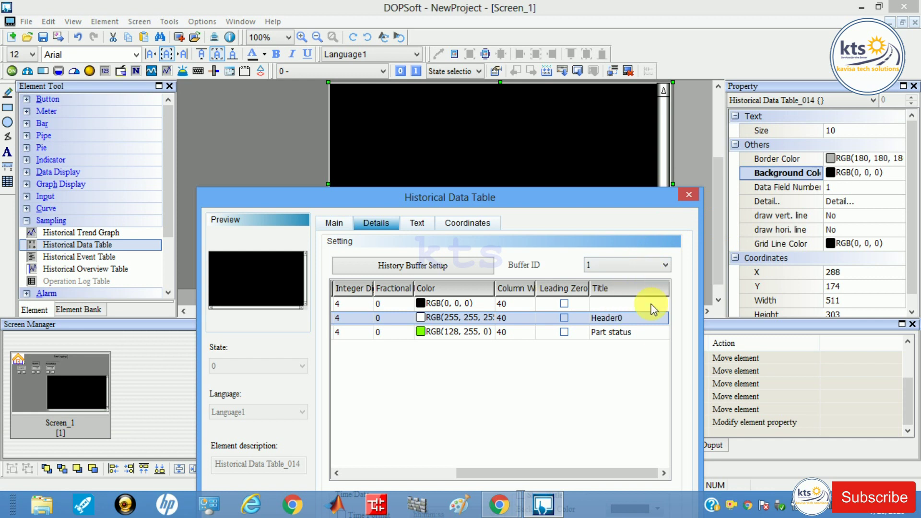
left_click(635, 305)
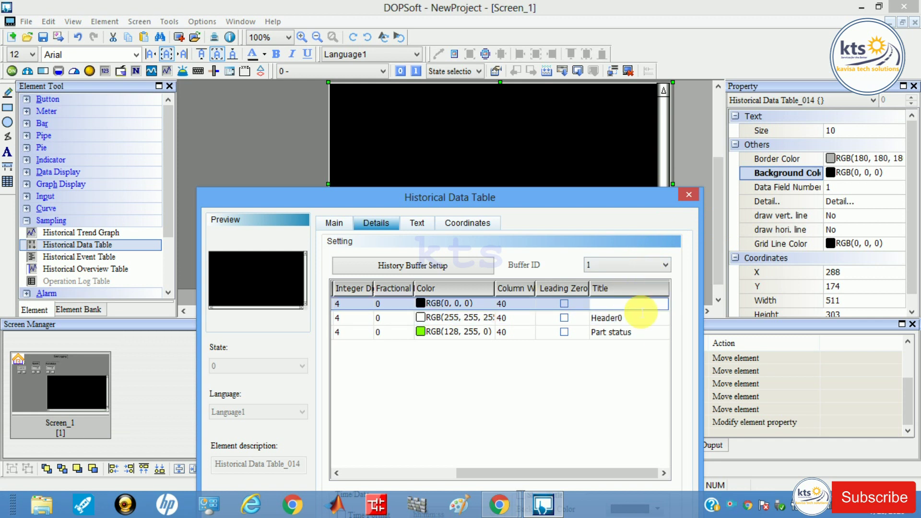
type("t")
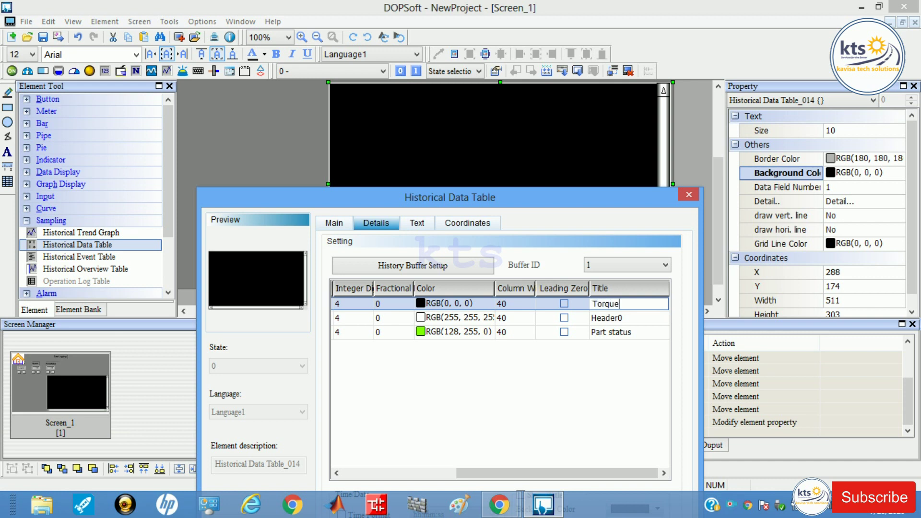
left_click(432, 303)
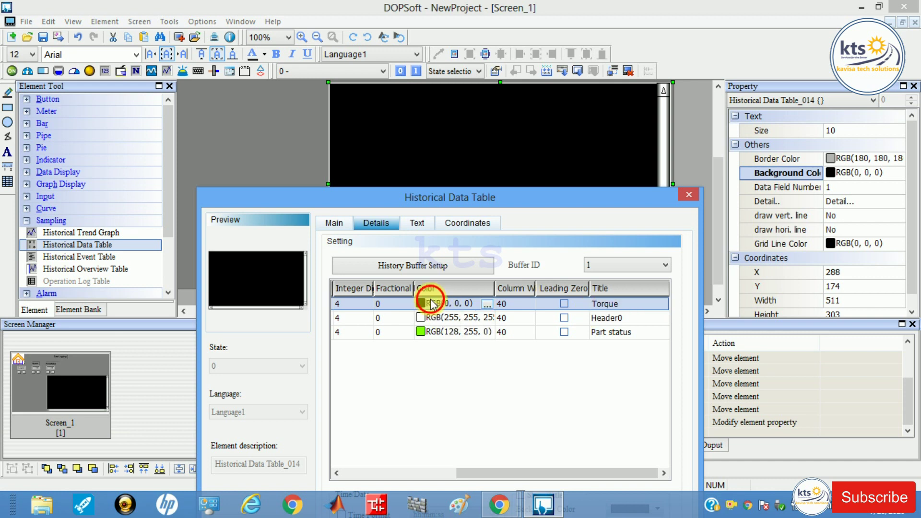
left_click(486, 304)
left_click(296, 268)
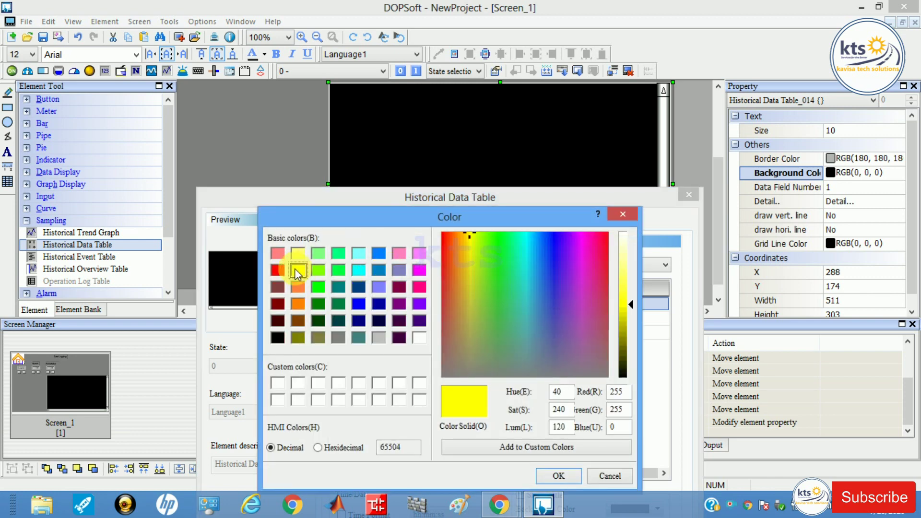
left_click(548, 476)
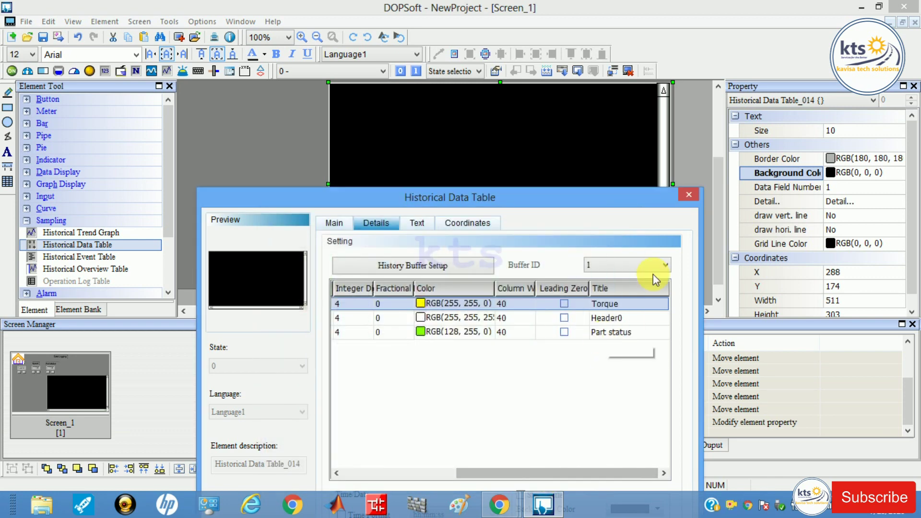
Set the title of item 2 to "Speed" in the data field list.
left_click(622, 317)
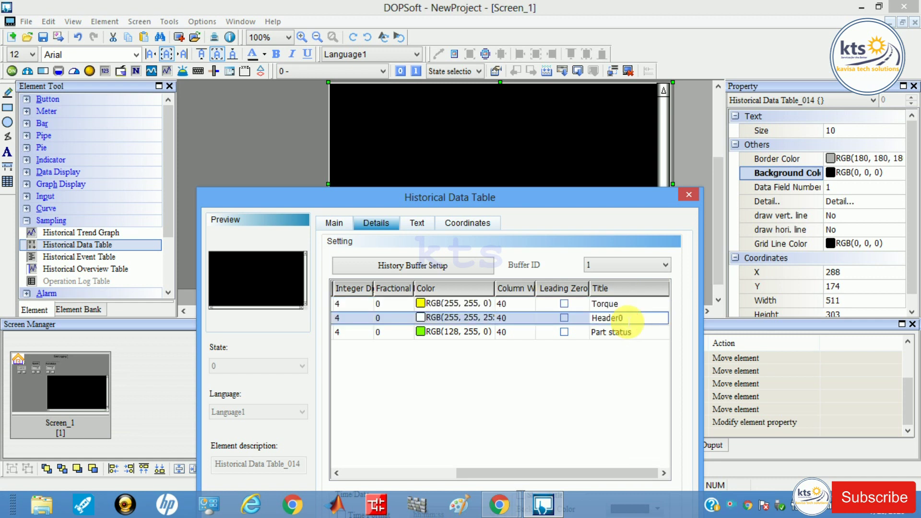
key("BackSpace")
key("BackSpace")
key("BackSpace")
type("spee")
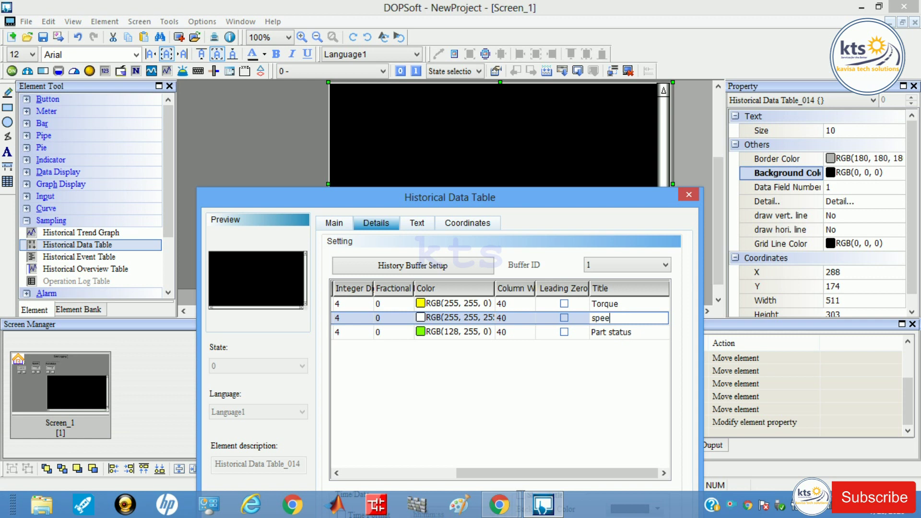
key("BackSpace")
key("BackSpace")
key("BackSpace")
type("Spee")
Select buffer 1 as the historical data table's Buffer ID.
left_click(662, 476)
left_click_drag(636, 475, 526, 400)
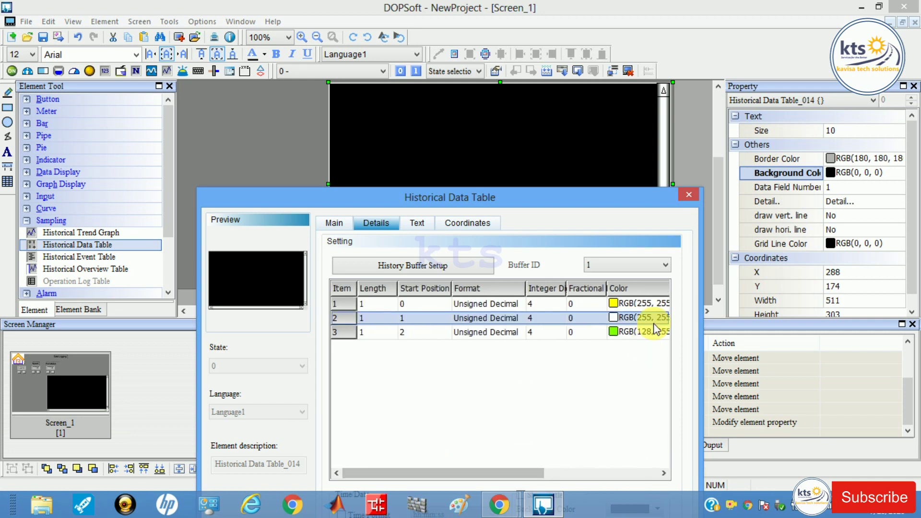
left_click(604, 265)
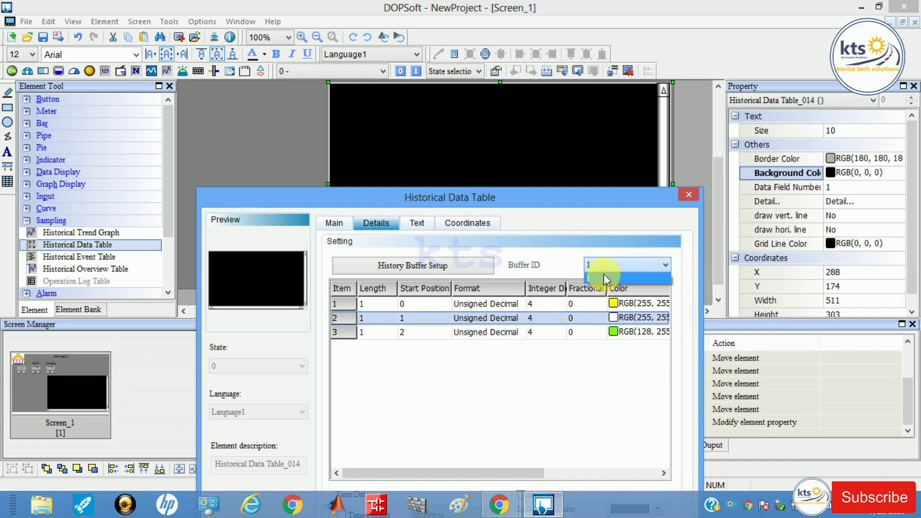
left_click(604, 276)
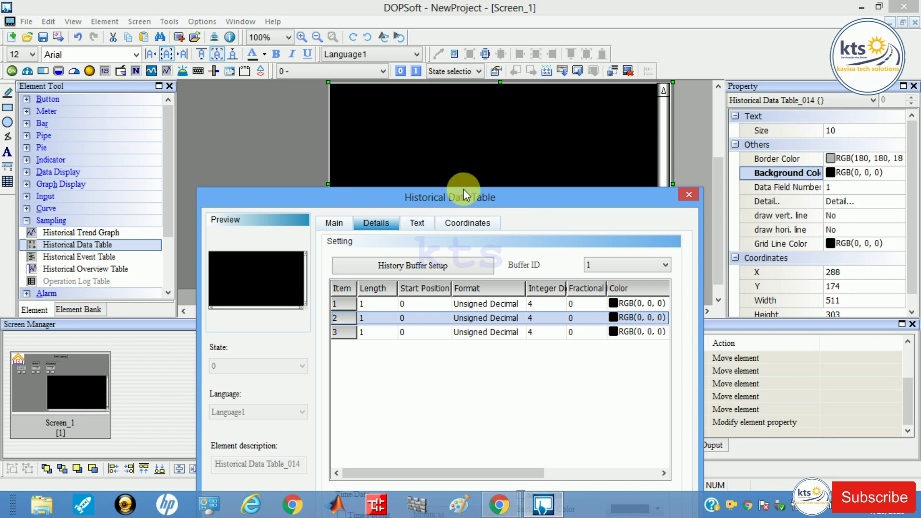
Enable the time display in hh:mm:ss format and the date display in mm/dd/yy format for the data table.
left_click_drag(465, 194, 524, 72)
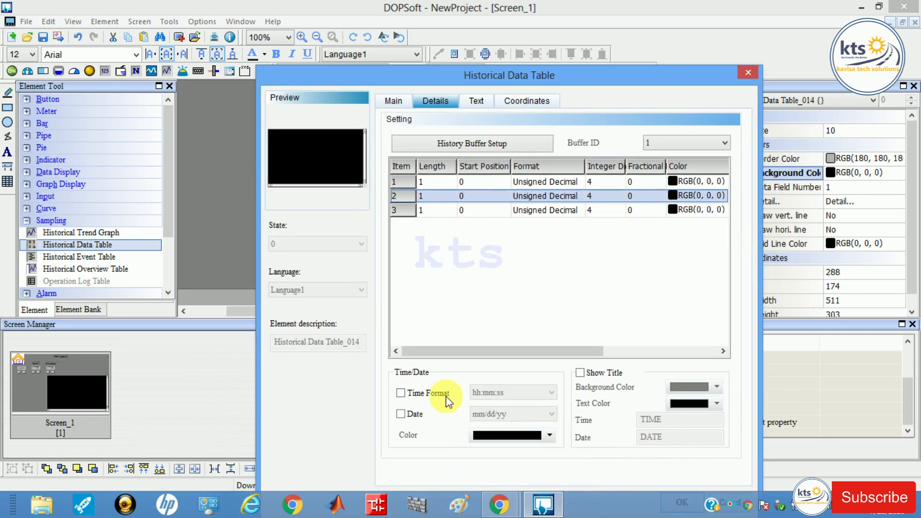
left_click(401, 393)
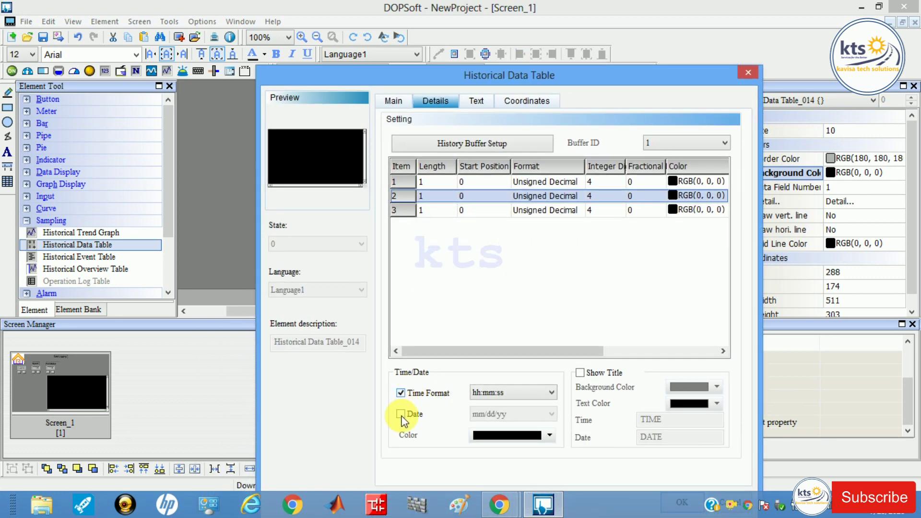
left_click(402, 415)
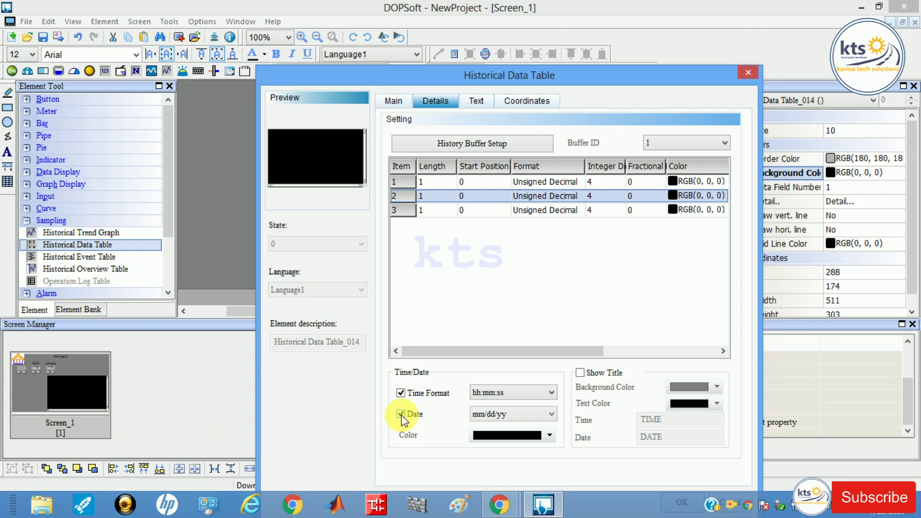
left_click(490, 392)
left_click(490, 390)
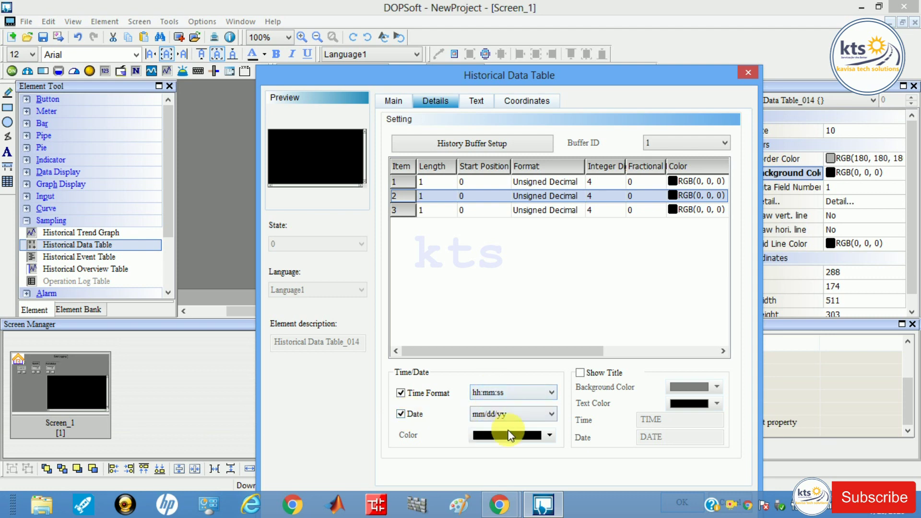
Set the time and date color to pink.
left_click(549, 436)
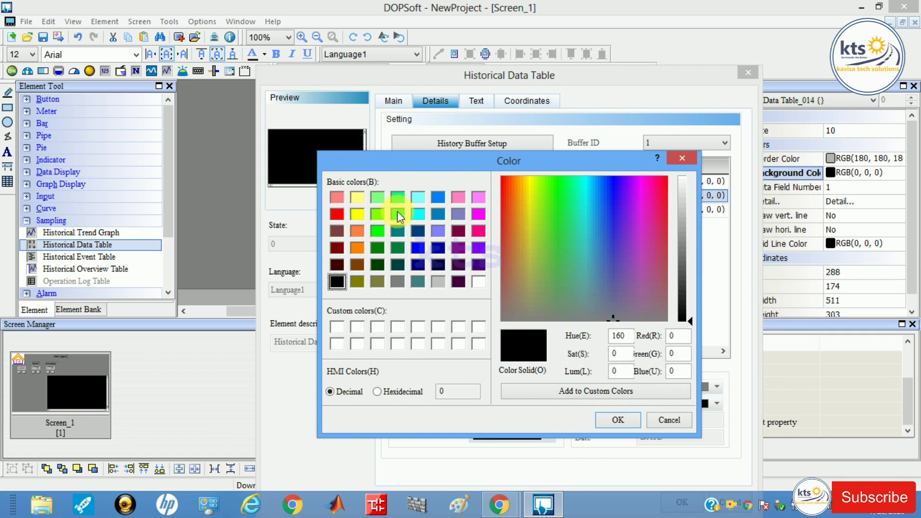
left_click(481, 232)
left_click(629, 422)
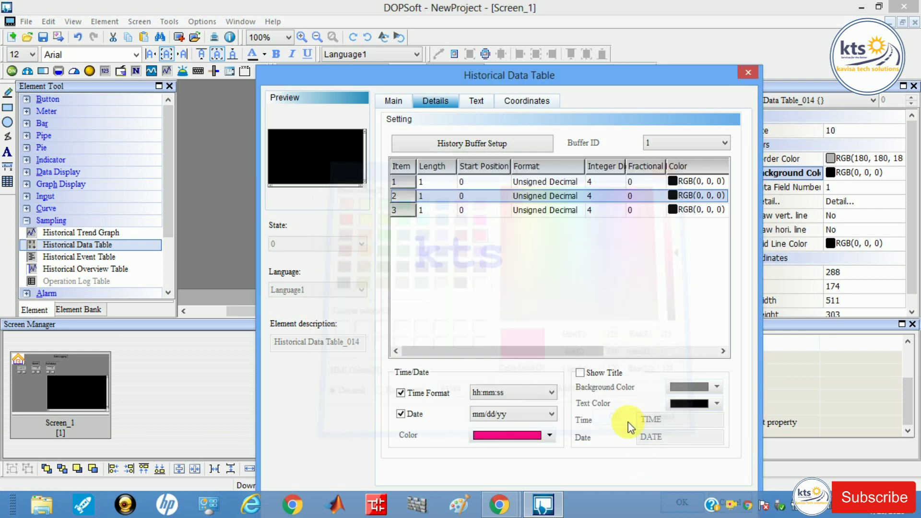
Show the title row in the historical data table with a white background color and apply the table settings.
left_click(715, 390)
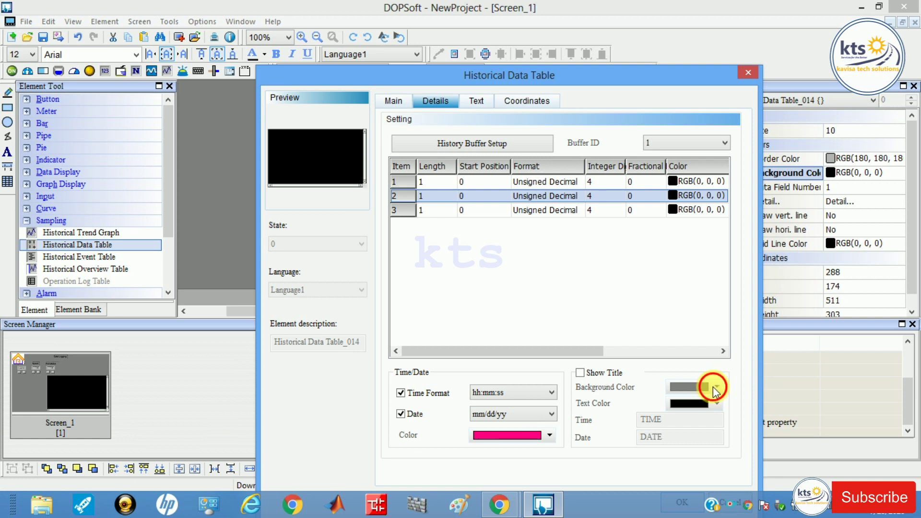
left_click(581, 373)
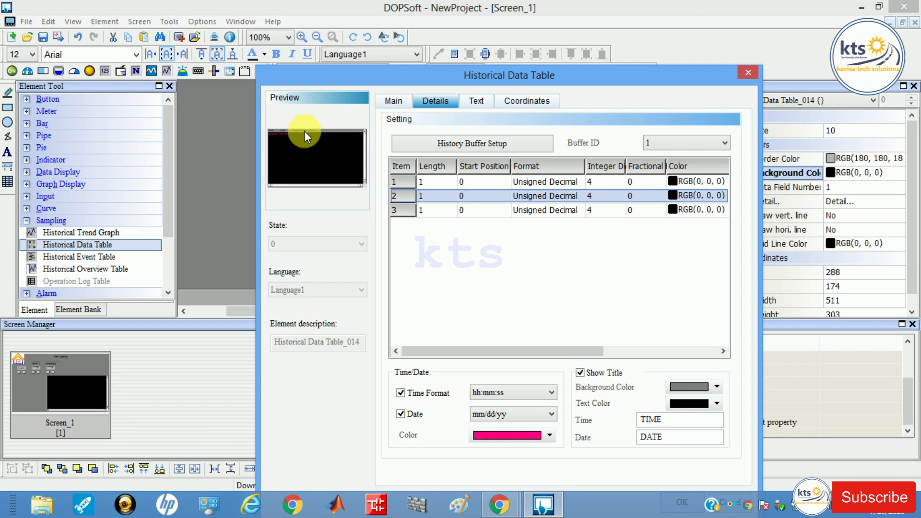
left_click(717, 388)
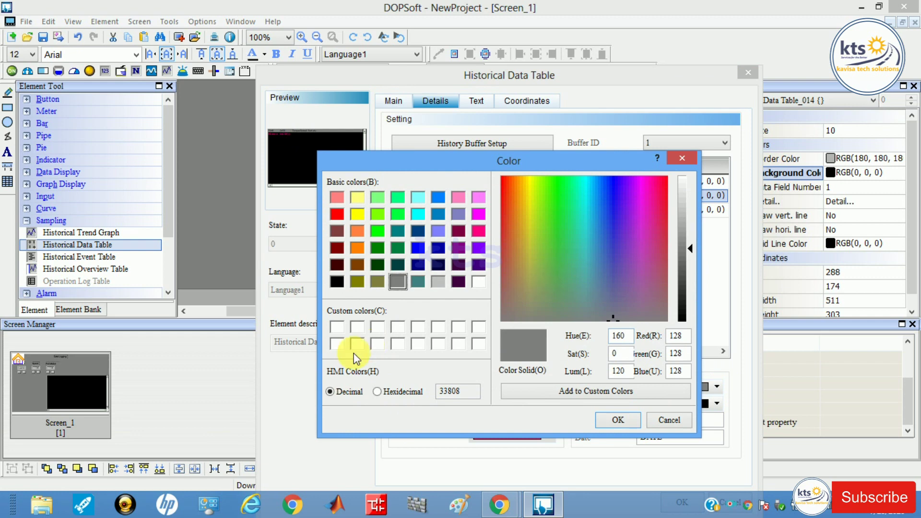
left_click(337, 327)
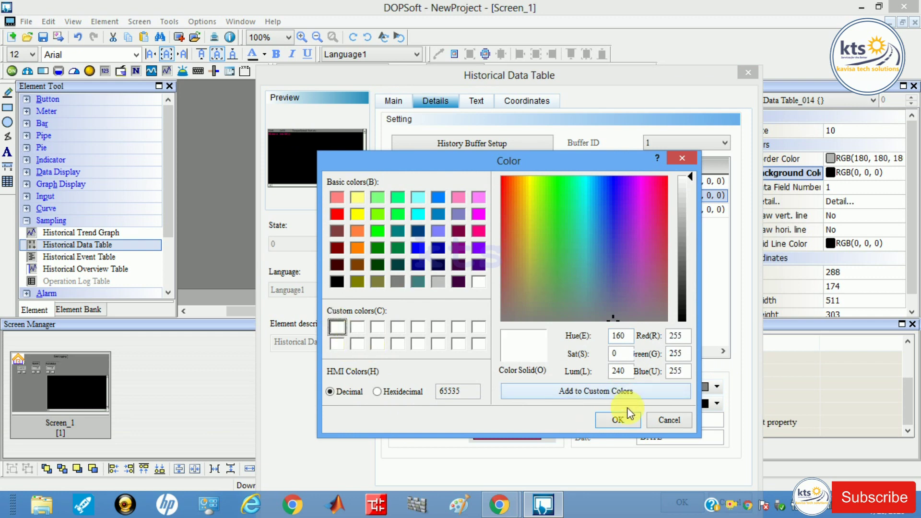
left_click(618, 421)
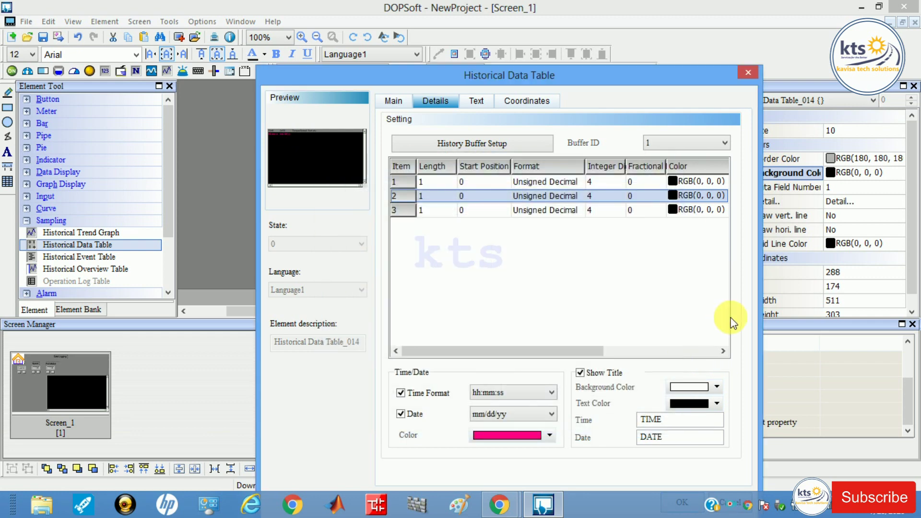
left_click_drag(643, 76, 652, 45)
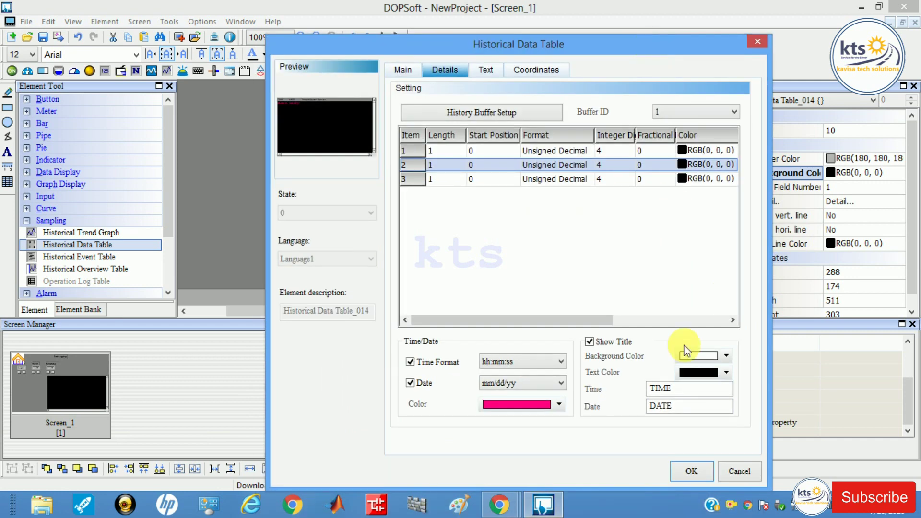
left_click(692, 471)
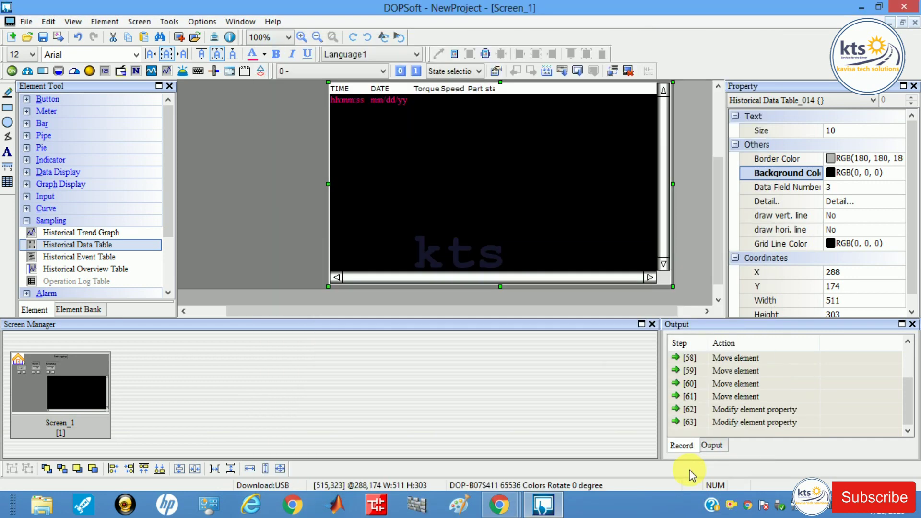
Place a Historical Trend Graph beside the historical data table and enlarge it to about 208 by 197.
left_click_drag(363, 309, 248, 307)
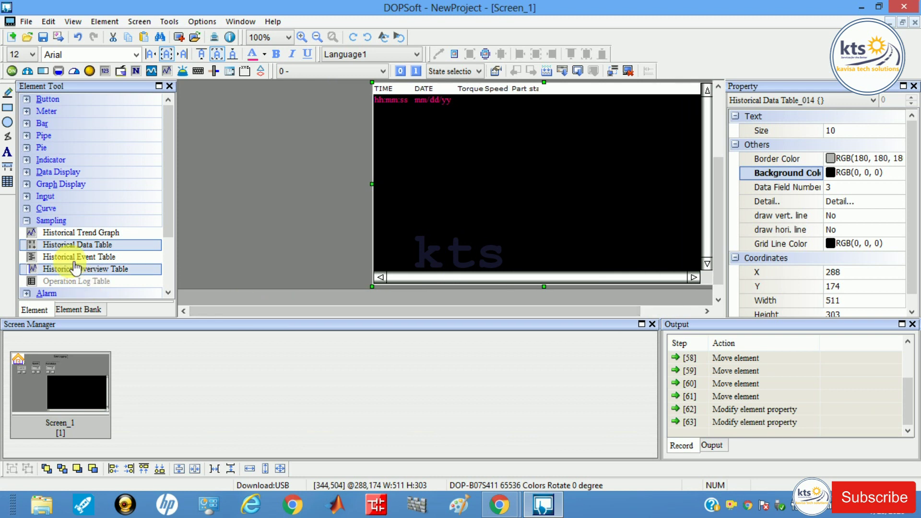
left_click(87, 234)
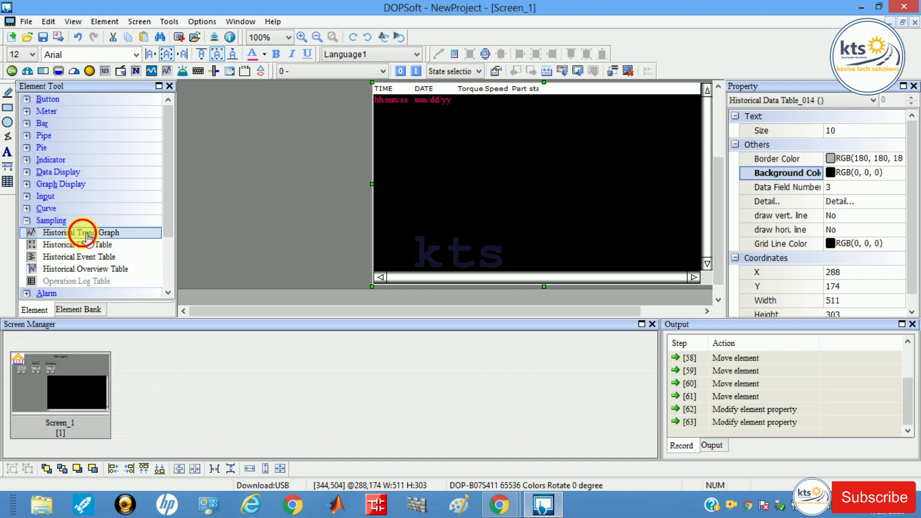
left_click_drag(86, 231, 254, 173)
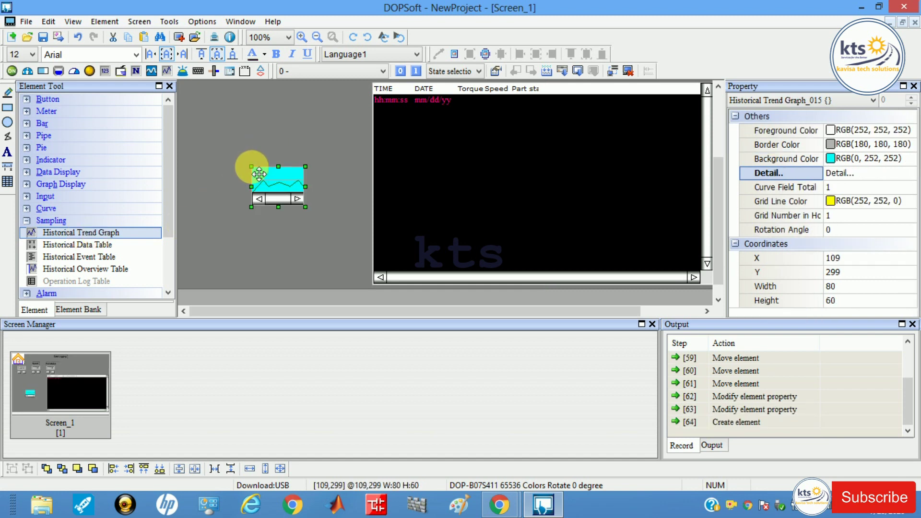
left_click_drag(252, 167, 211, 114)
left_click_drag(307, 209, 353, 249)
Set the historical trend graph's number of curve fields to 3.
double_click(288, 175)
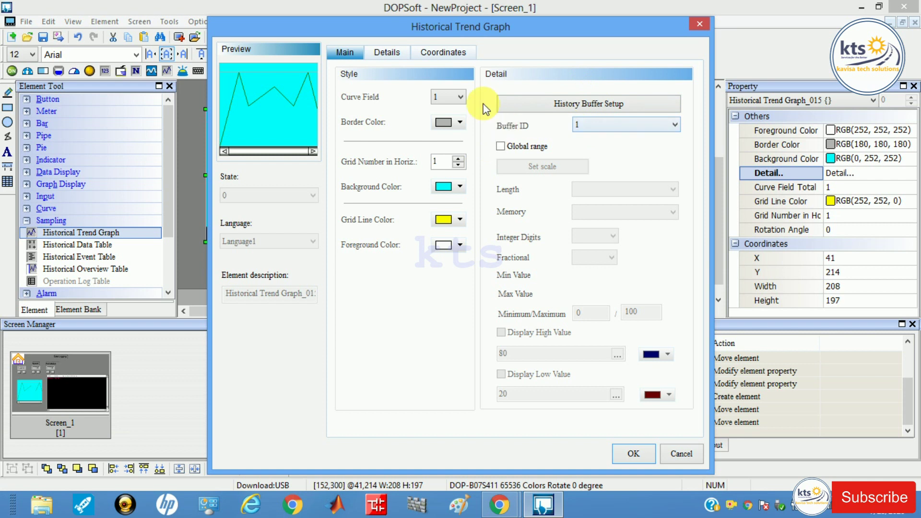
left_click(461, 98)
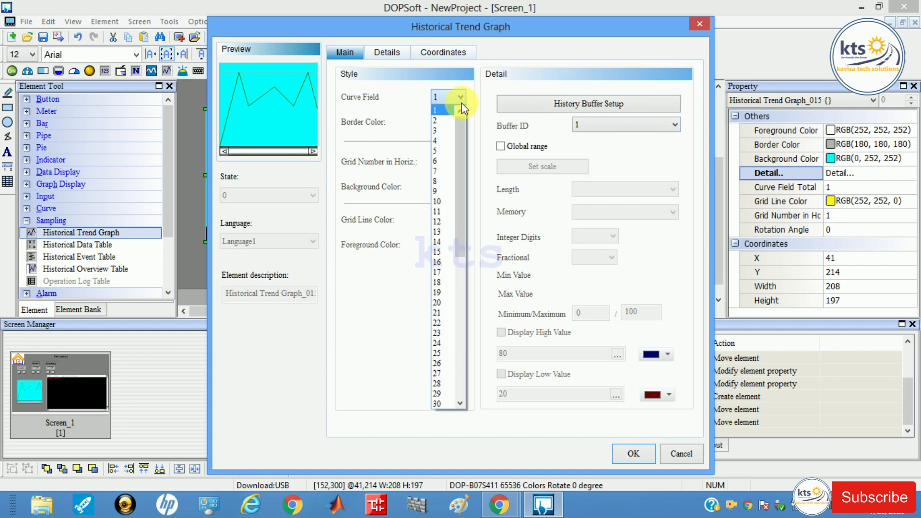
left_click(453, 131)
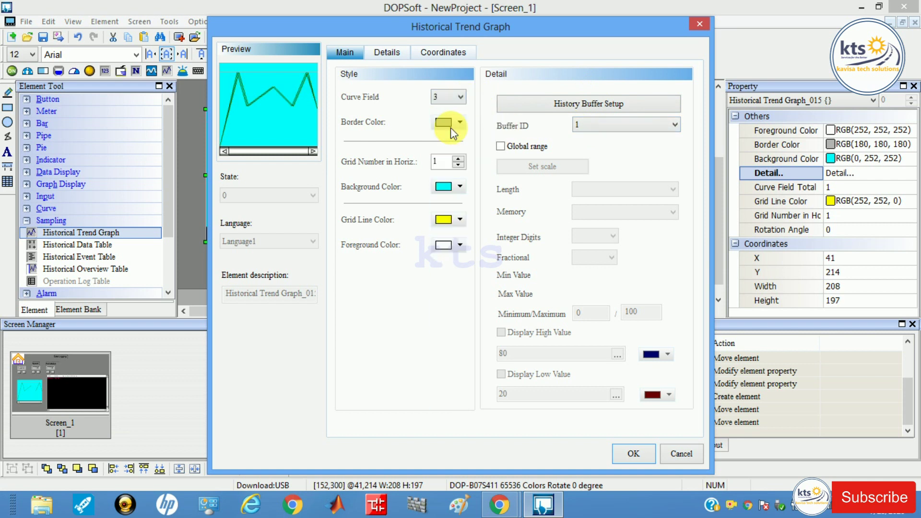
left_click(461, 98)
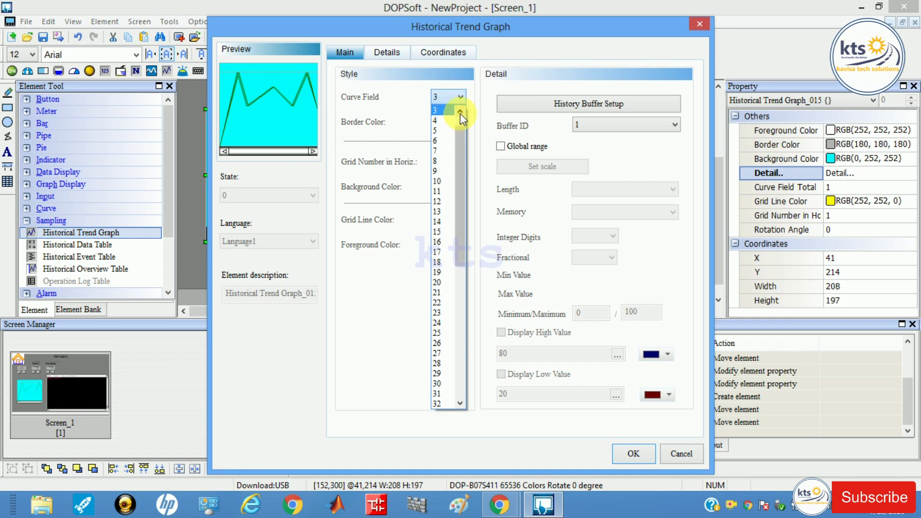
left_click(461, 112)
left_click(461, 112)
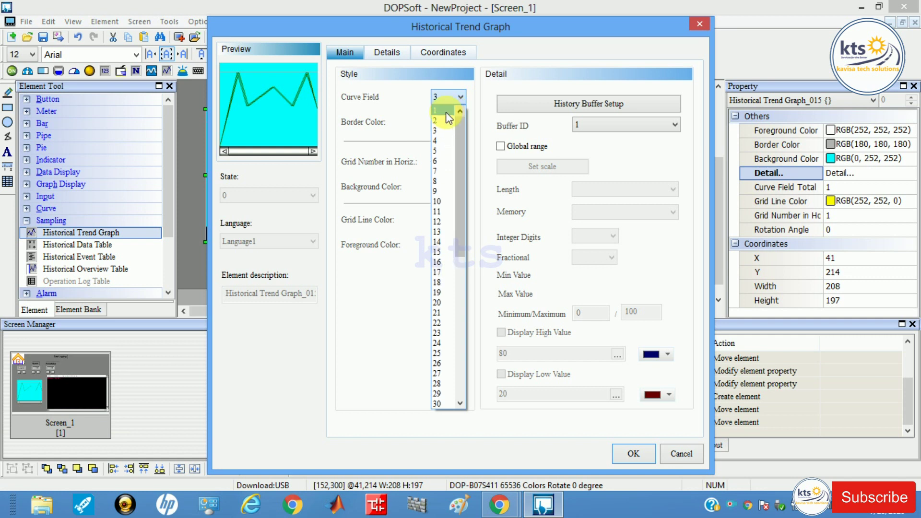
left_click(447, 131)
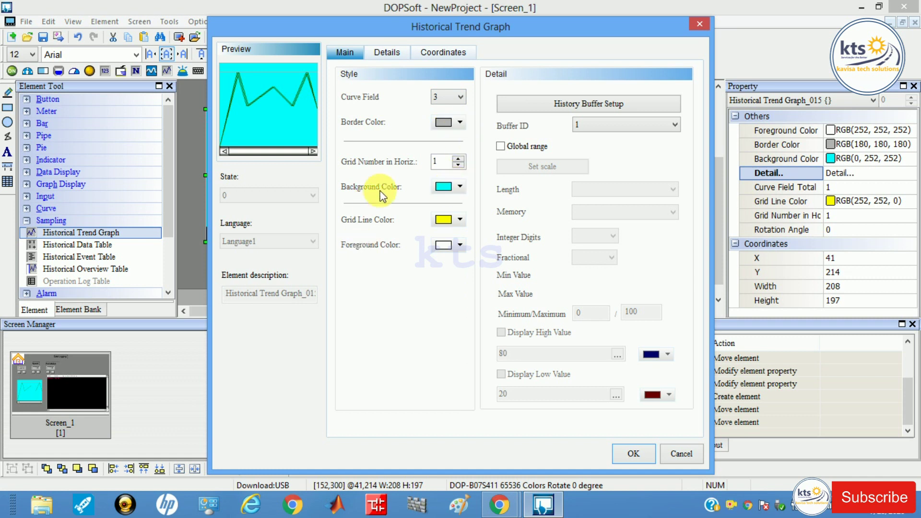
Set the trend graph's background color to periwinkle blue RGB(128, 128, 255) and enable the global range.
left_click(458, 188)
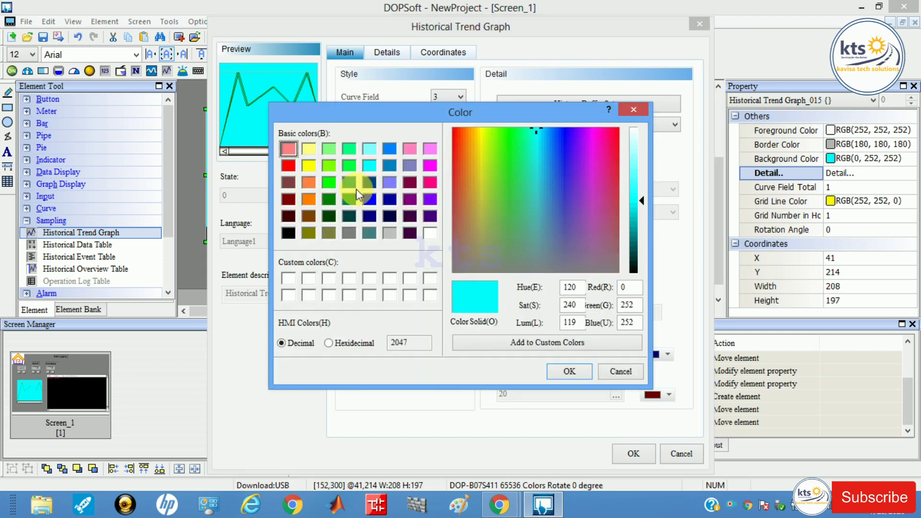
left_click(389, 183)
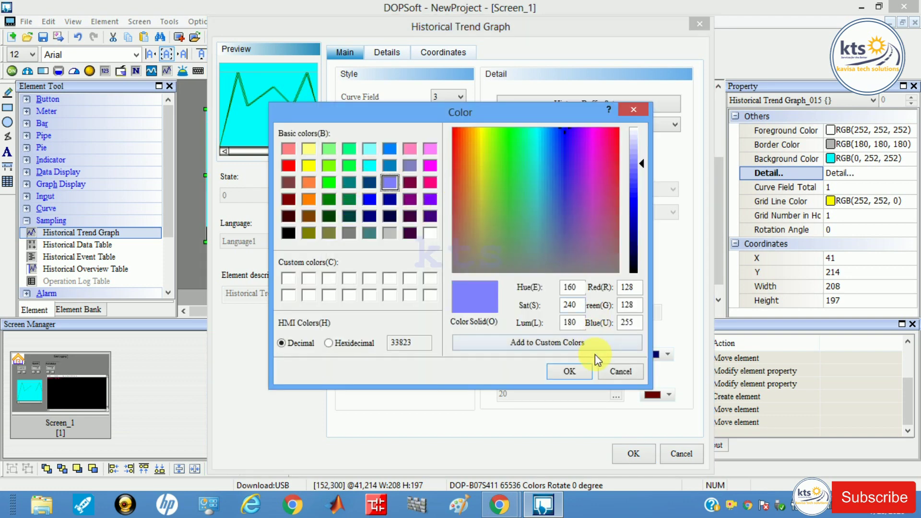
left_click(574, 370)
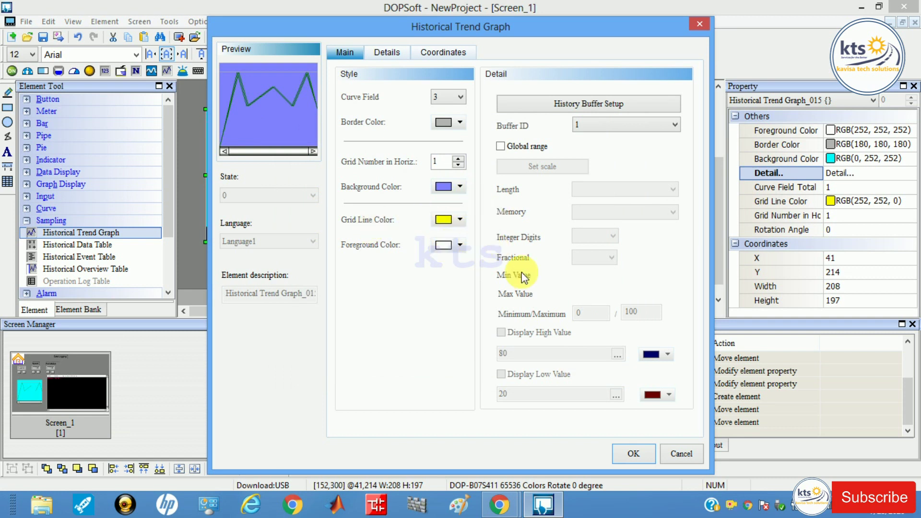
left_click(507, 148)
left_click(594, 191)
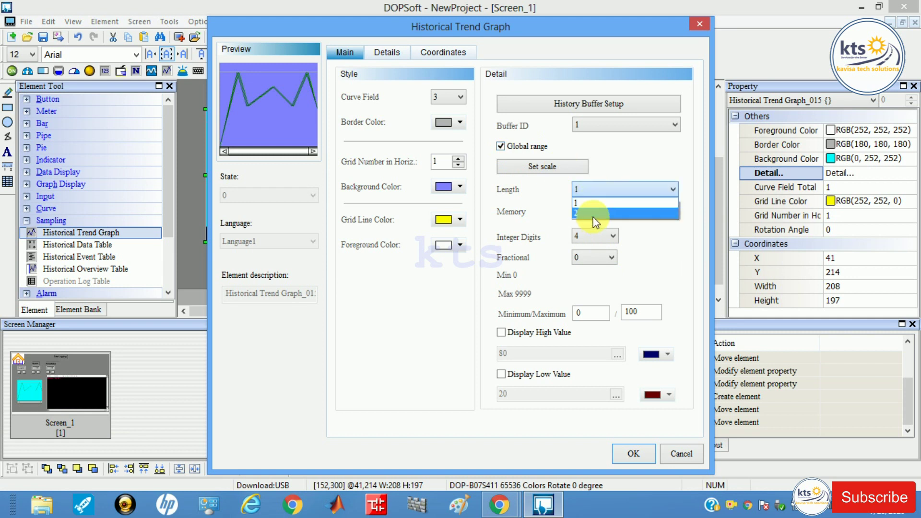
left_click(594, 214)
left_click(594, 214)
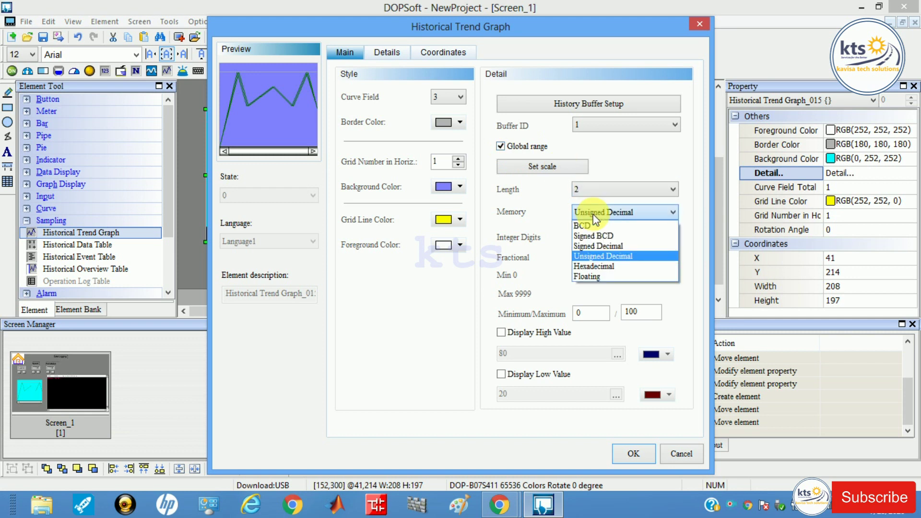
left_click(589, 200)
left_click(595, 192)
left_click(586, 201)
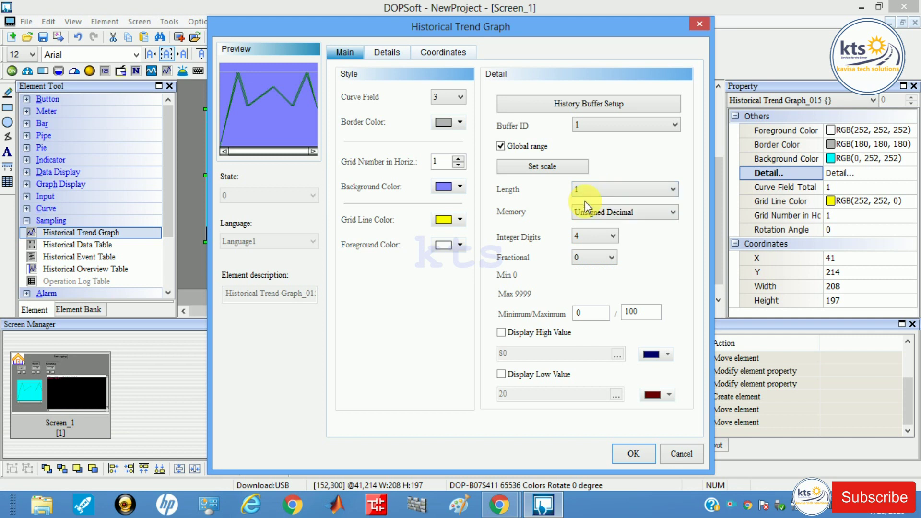
Enable the high and low value displays for the trend graph and set the low value to 0.
left_click(500, 334)
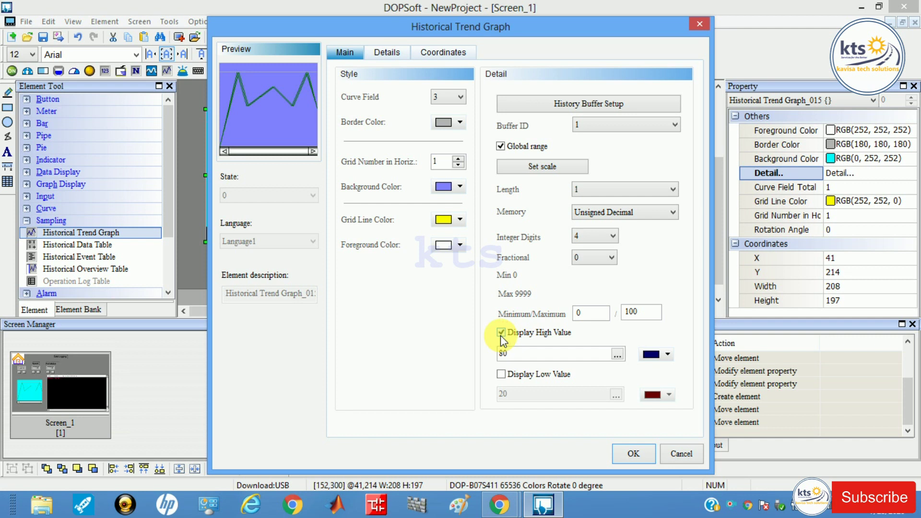
left_click(501, 375)
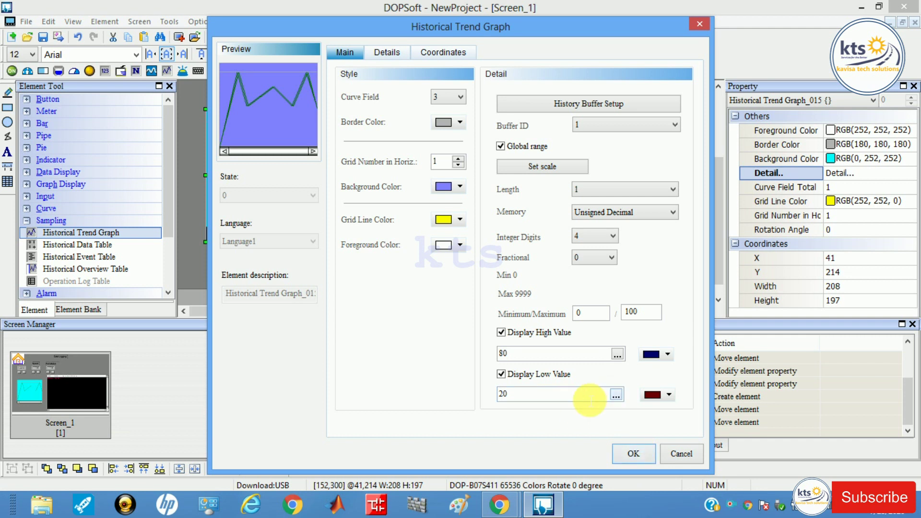
key("BackSpace")
key("BackSpace")
type("0")
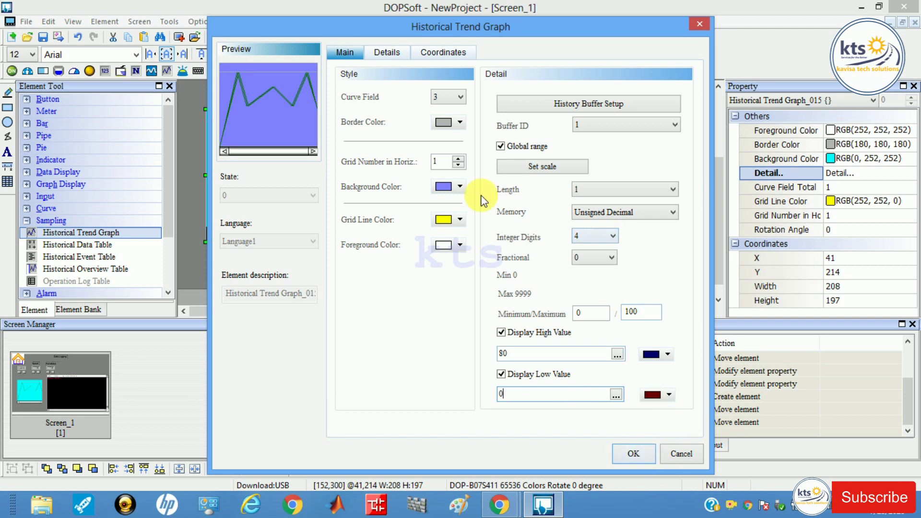
Enable curves 1, 2 and 3 of the trend graph by setting each curve's Enable value to constant 1.
left_click(386, 53)
left_click(403, 146)
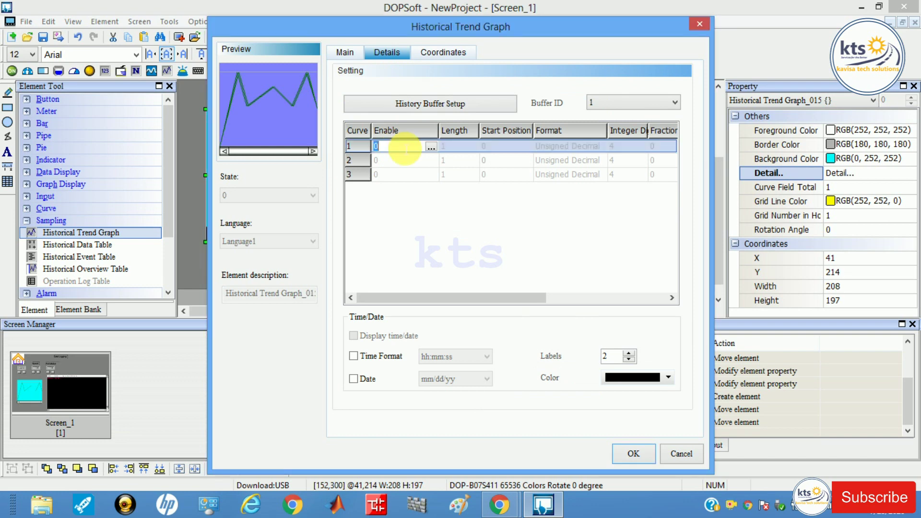
left_click(431, 146)
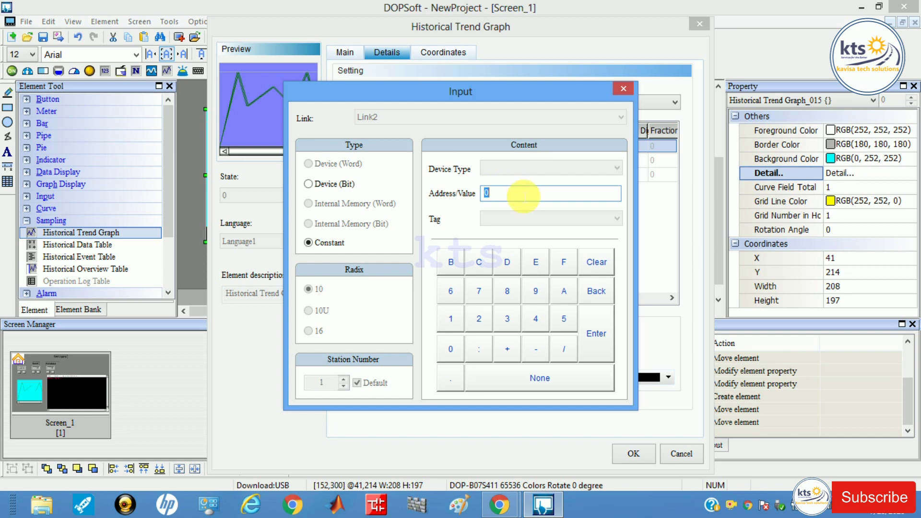
type("1")
key("Return")
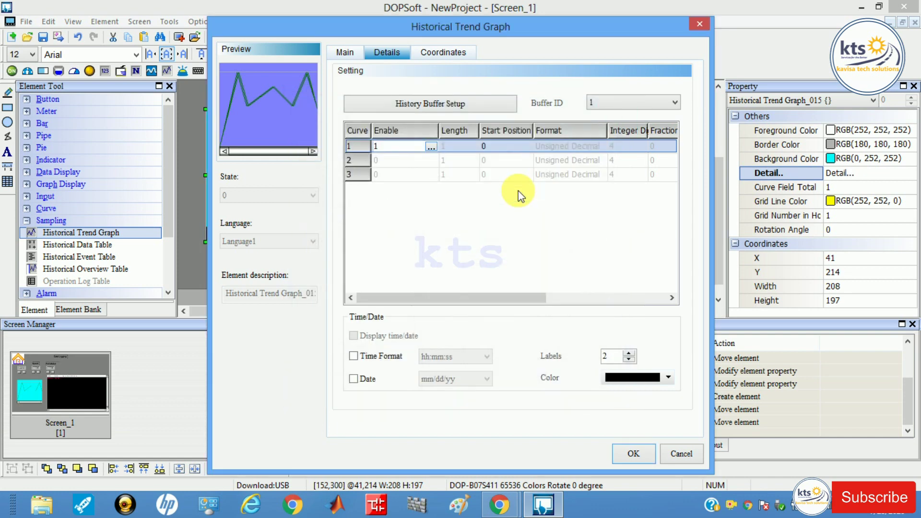
left_click(401, 161)
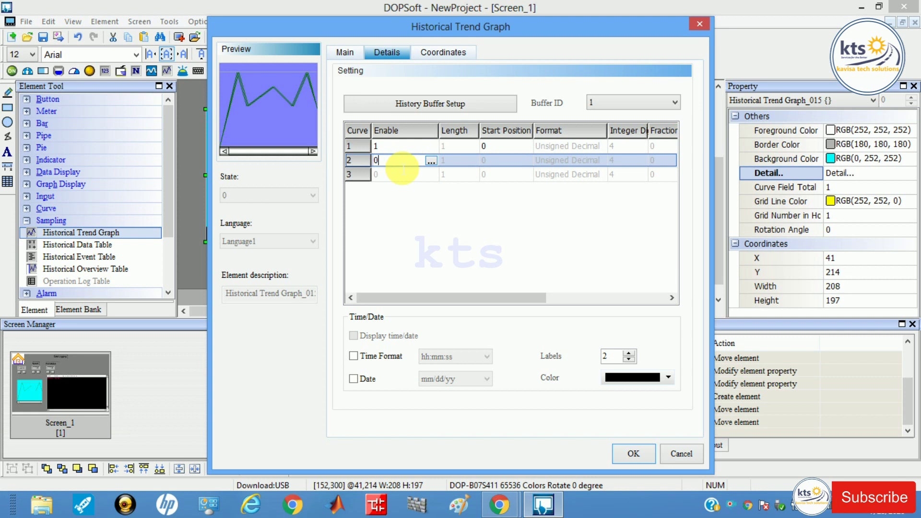
type("1")
key("Tab")
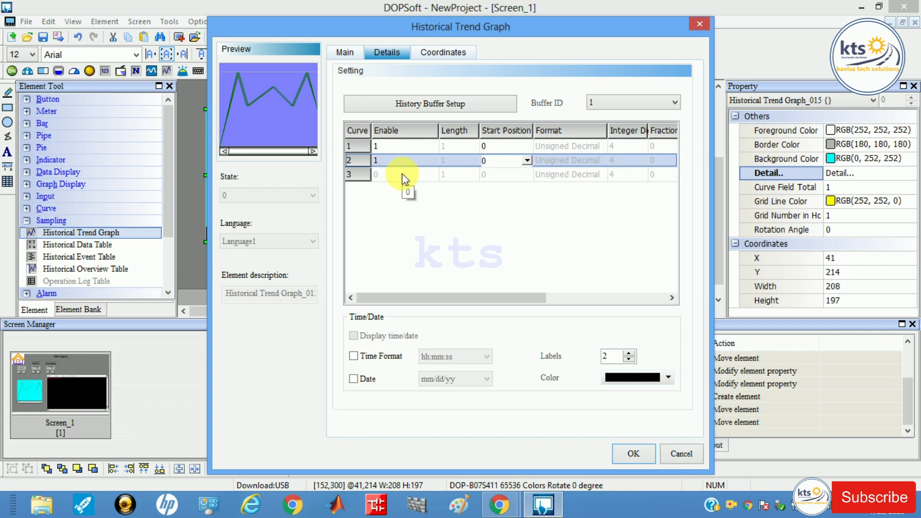
left_click(389, 175)
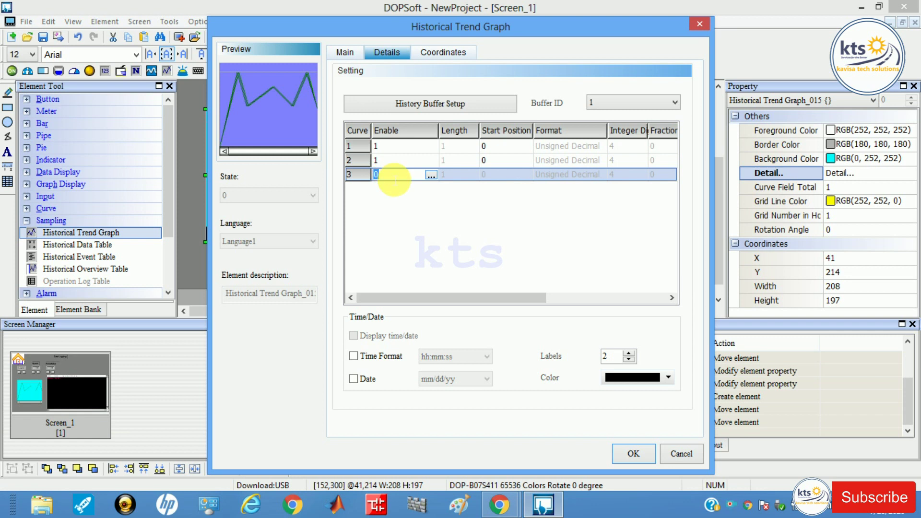
type("1")
key("Tab")
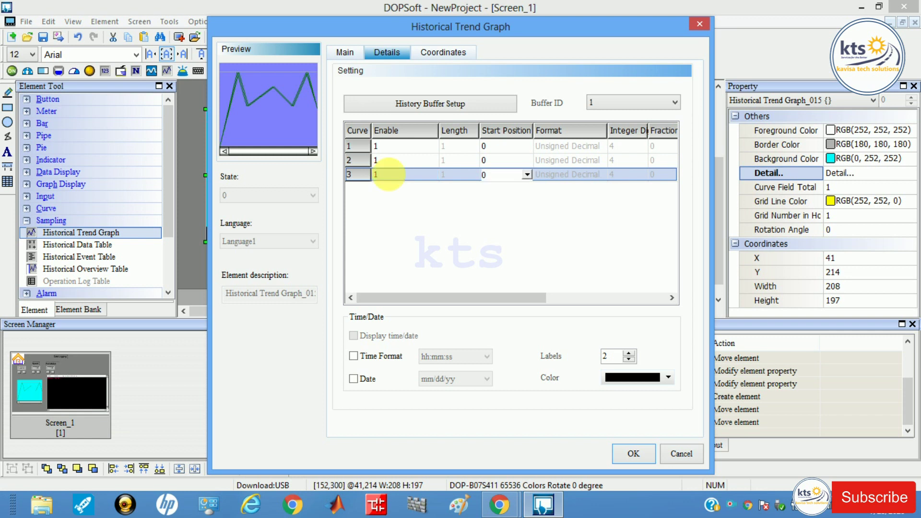
Set the start positions of curves 2 and 3 to 1 and 2, and enable the trend graph's time format and date.
left_click(471, 147)
left_click(485, 145)
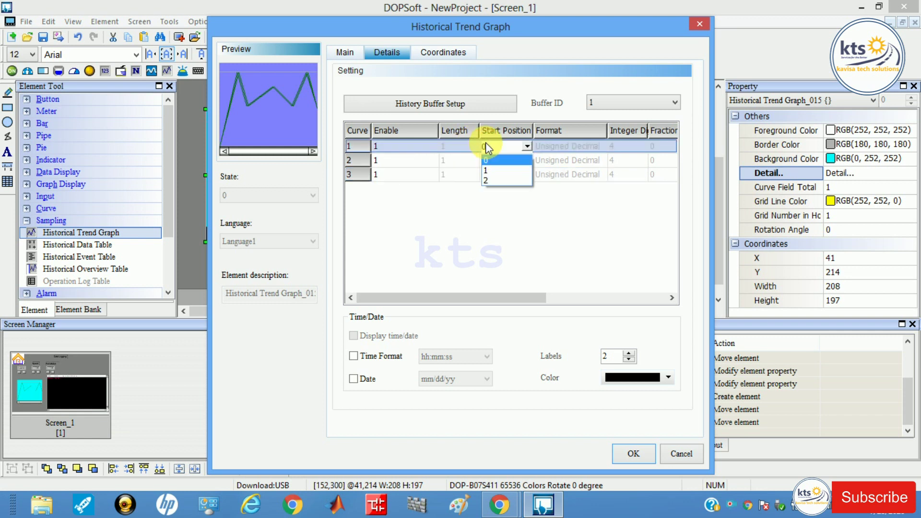
left_click(439, 173)
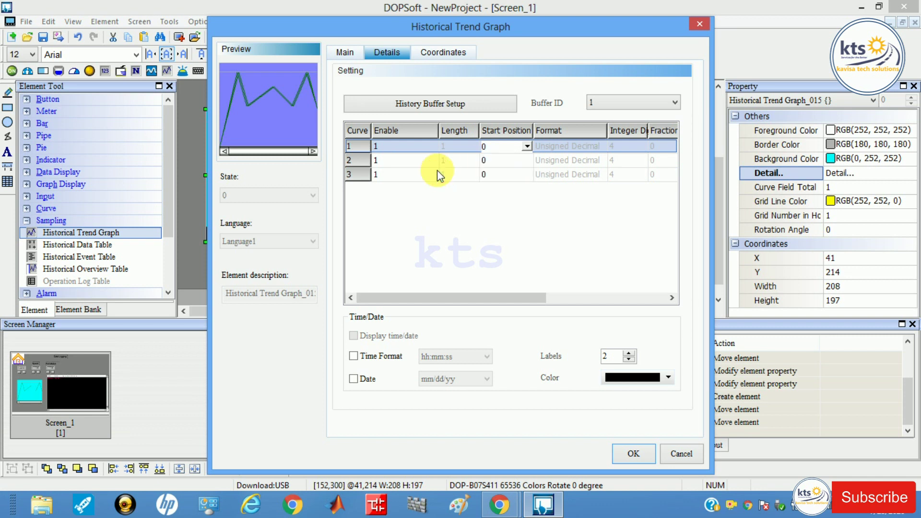
left_click(512, 160)
left_click(528, 163)
left_click(528, 160)
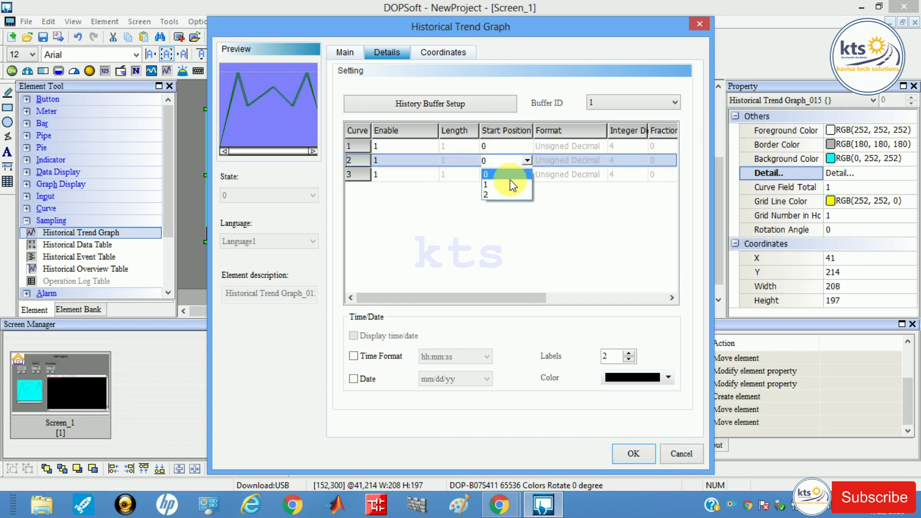
left_click(514, 173)
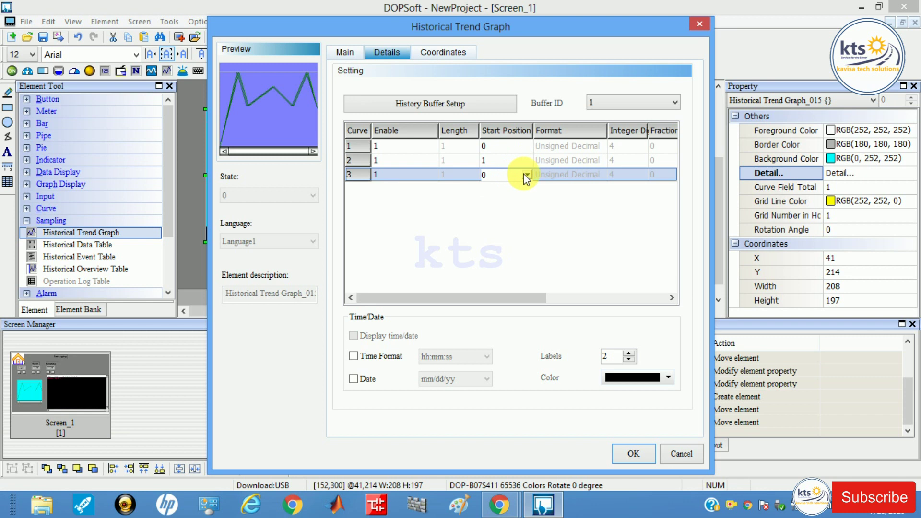
left_click(527, 175)
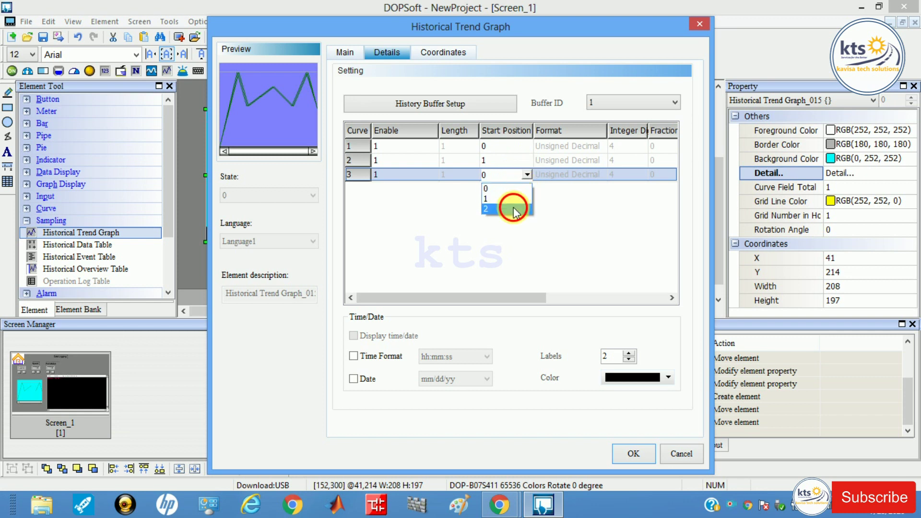
left_click(513, 208)
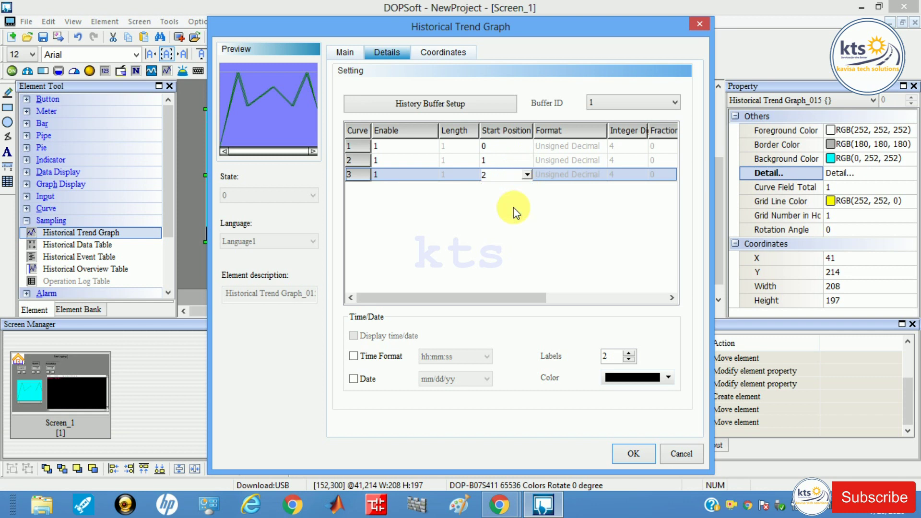
left_click(353, 356)
left_click(355, 380)
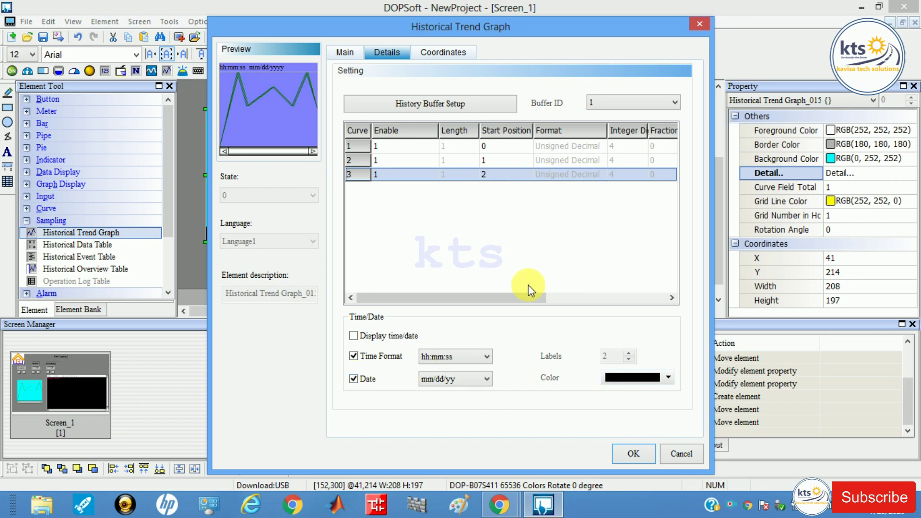
Set the line color of curve 1 to orange RGB(255, 128, 0).
left_click_drag(525, 299, 629, 287)
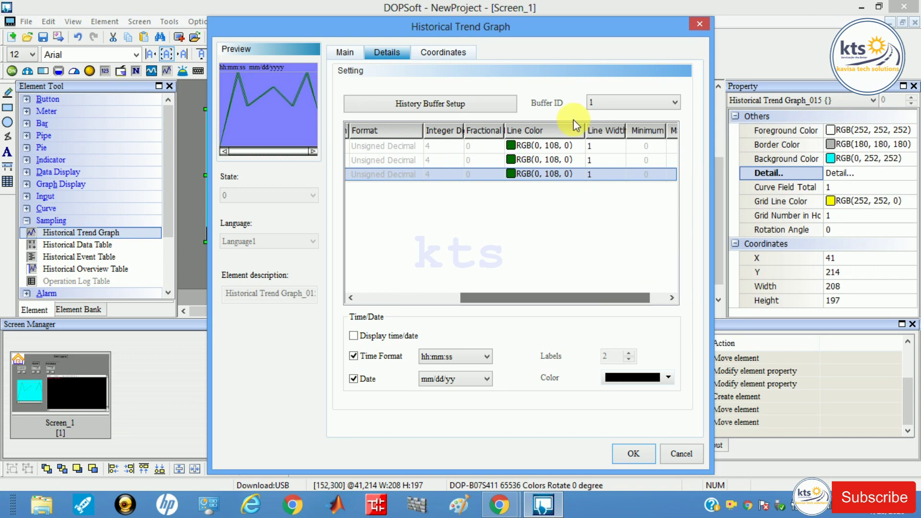
left_click(577, 159)
left_click(577, 147)
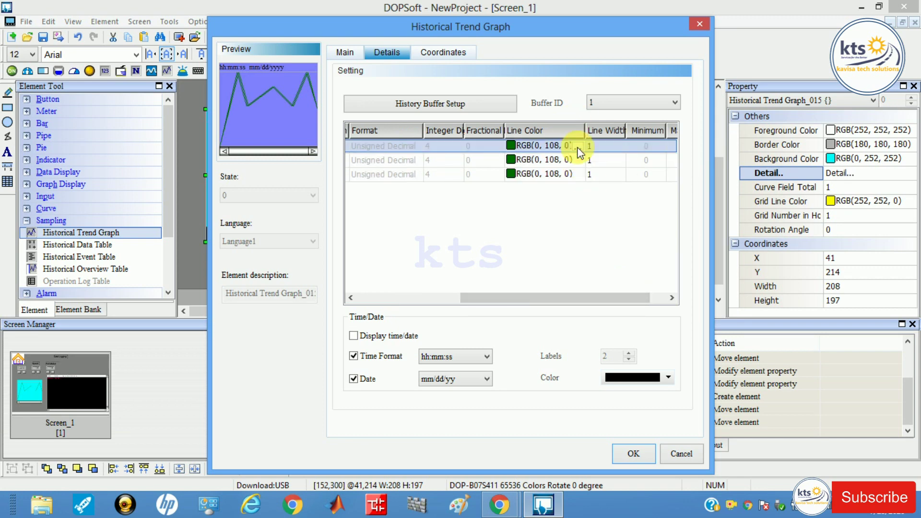
left_click(577, 146)
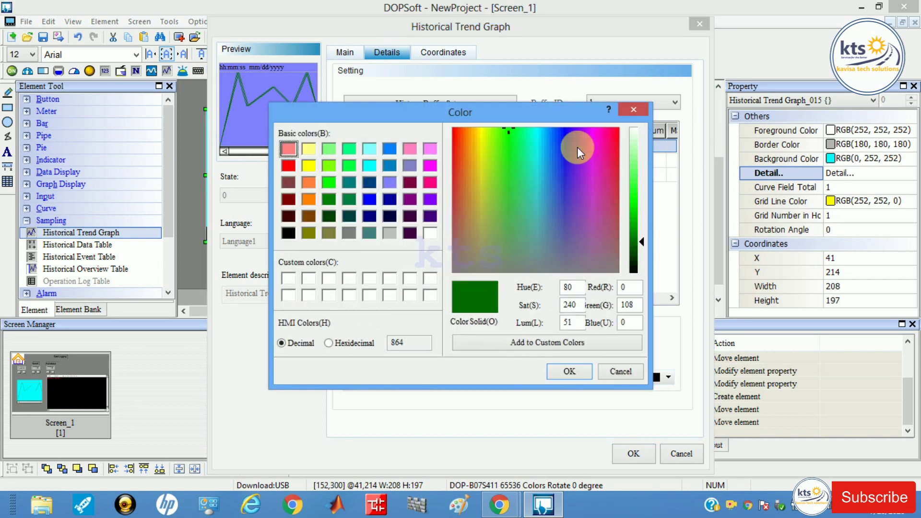
left_click(309, 198)
left_click(572, 371)
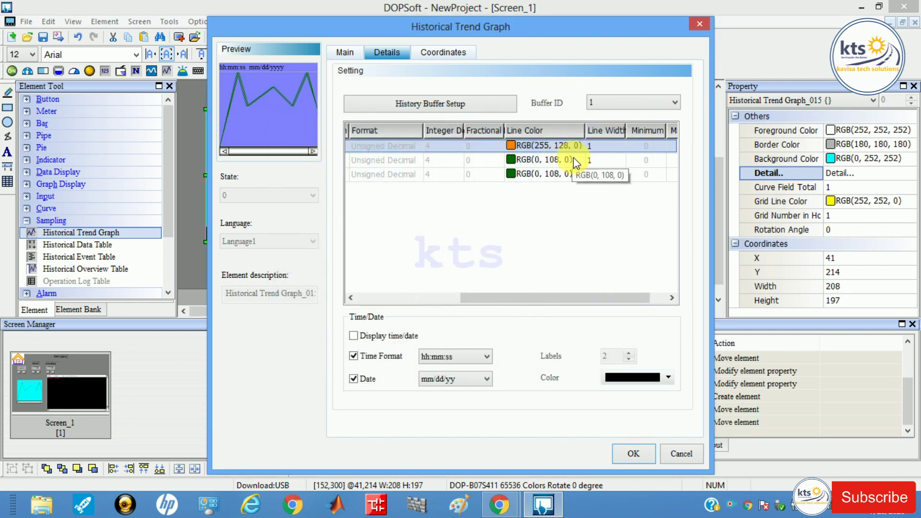
Set the line color of curve 2 to white RGB(255, 255, 255) and apply the trend graph's detail settings.
left_click(574, 158)
left_click(579, 159)
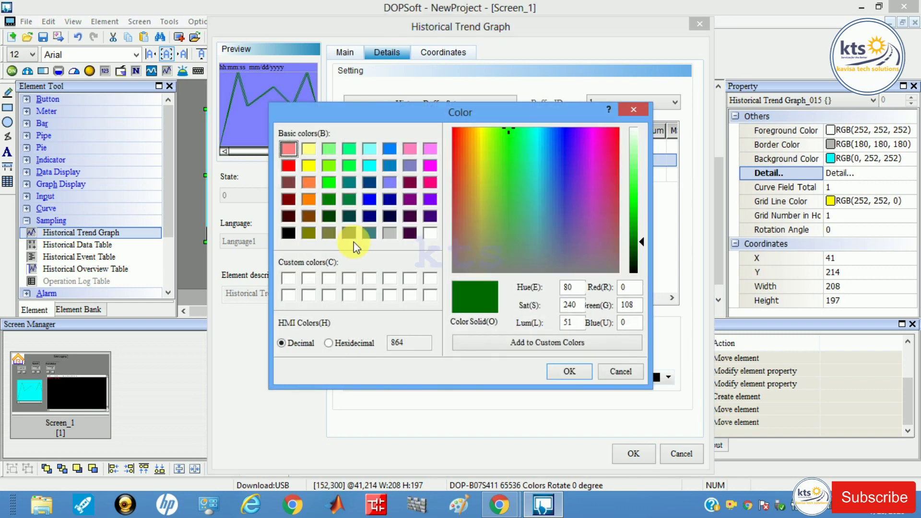
left_click(288, 296)
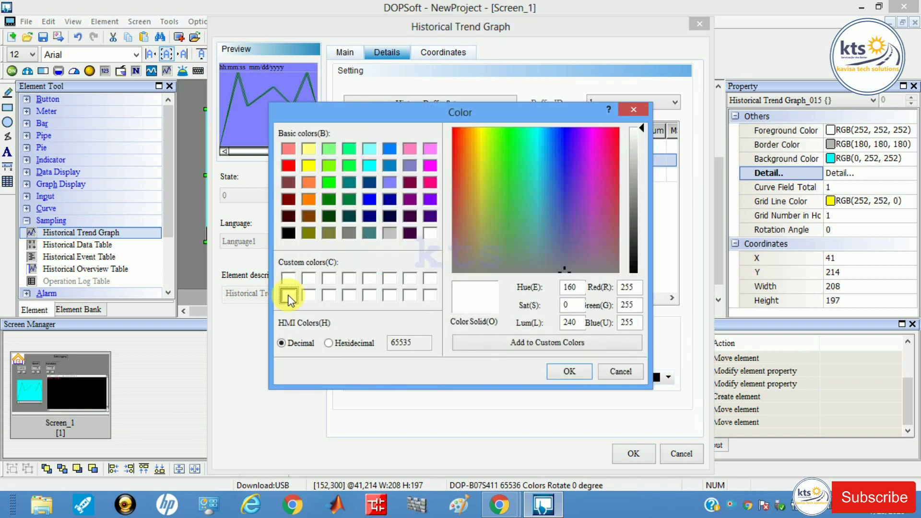
left_click(567, 371)
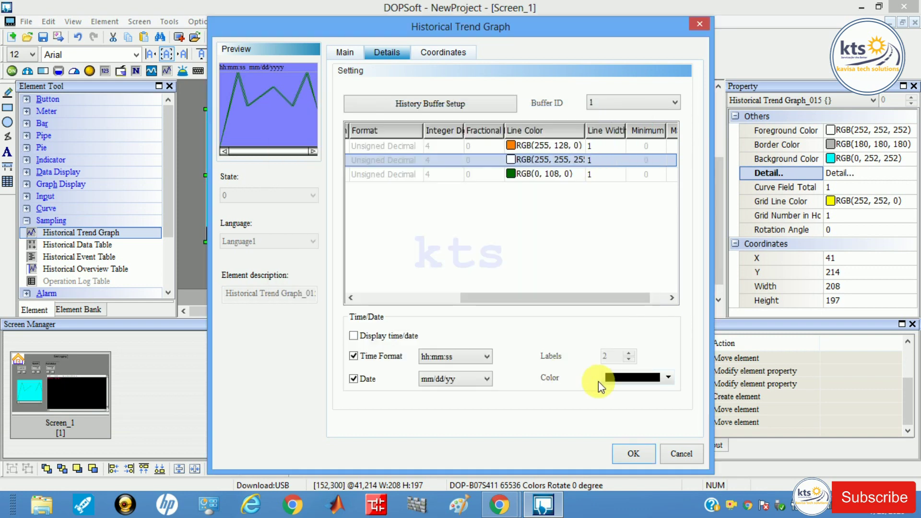
left_click_drag(534, 300, 601, 301)
left_click(646, 457)
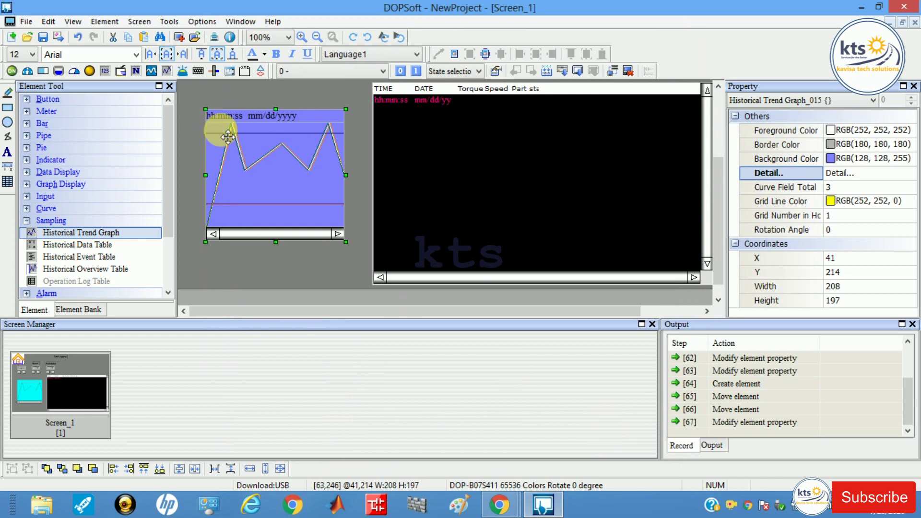
Enlarge the trend graph to about 244 by 225 and position it beside the data table at about X 33, Y 188.
left_click_drag(202, 110, 182, 91)
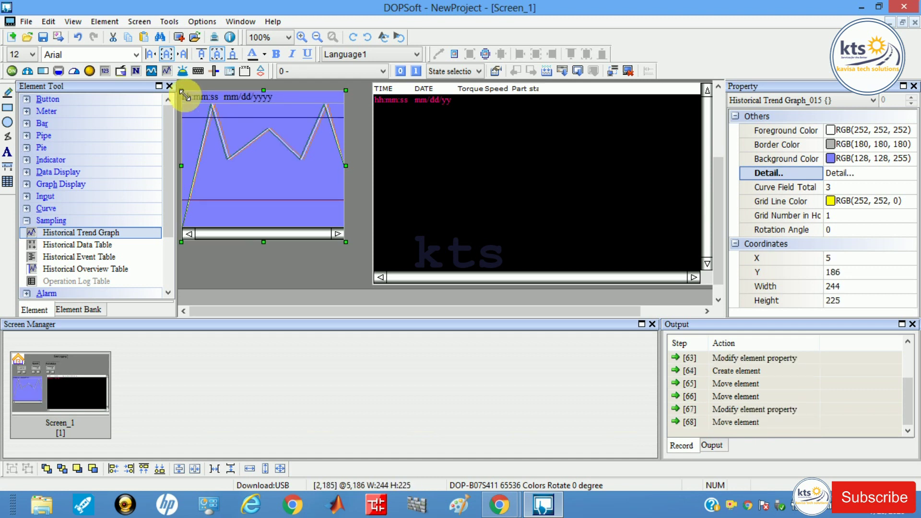
left_click_drag(255, 144, 277, 153)
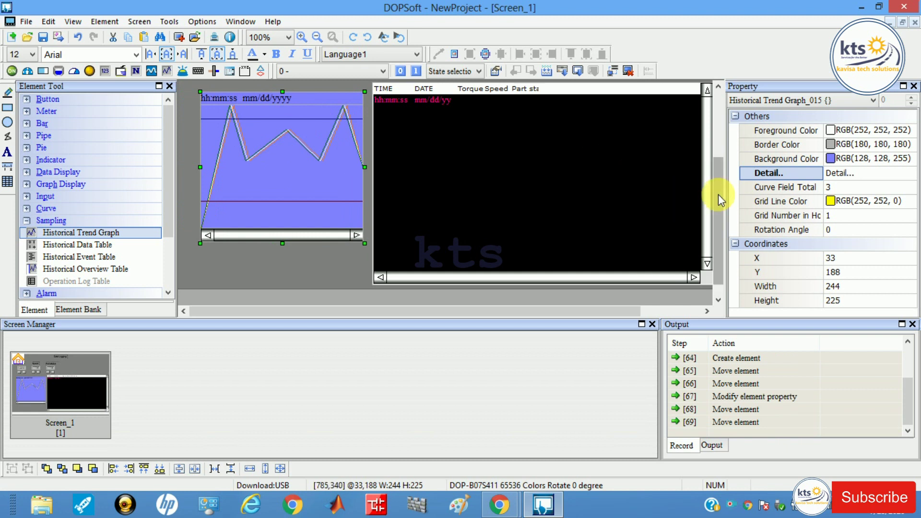
Rebuild the entire project.
left_click_drag(718, 195, 697, 128)
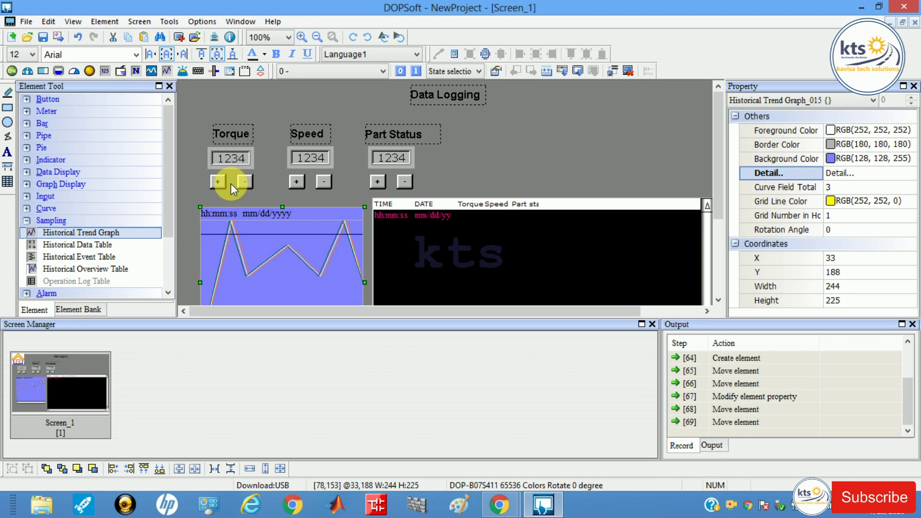
left_click(181, 22)
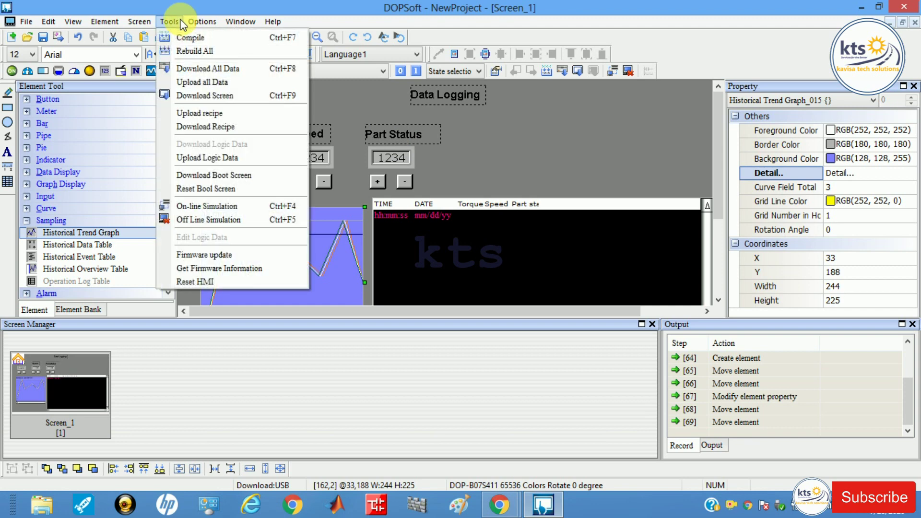
left_click(186, 51)
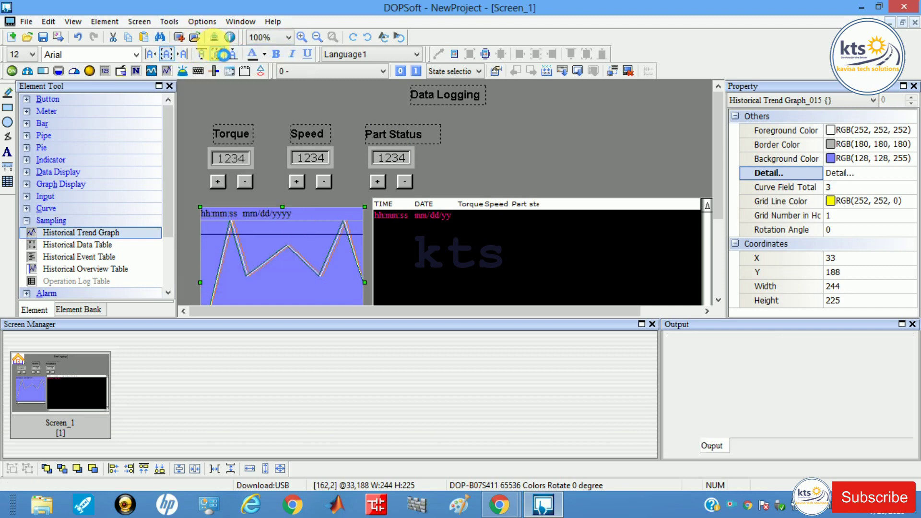